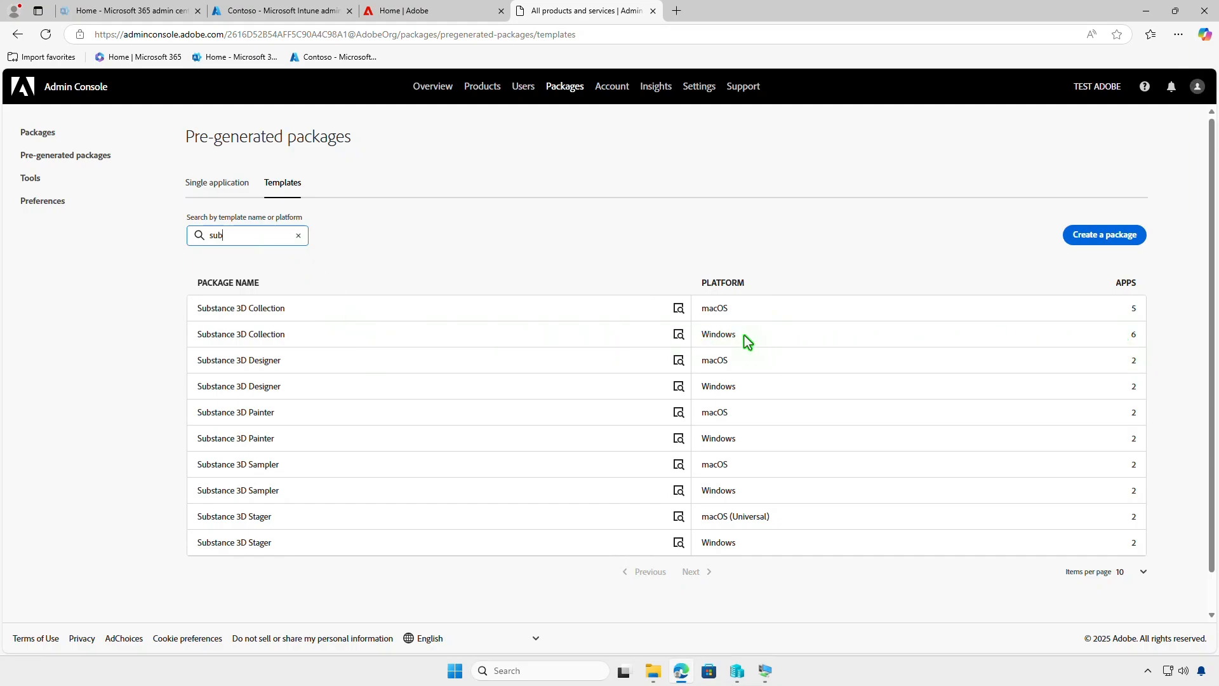
- Download the Windows Substance 3D Collection template package and show the downloaded archive in File Explorer
click(679, 334)
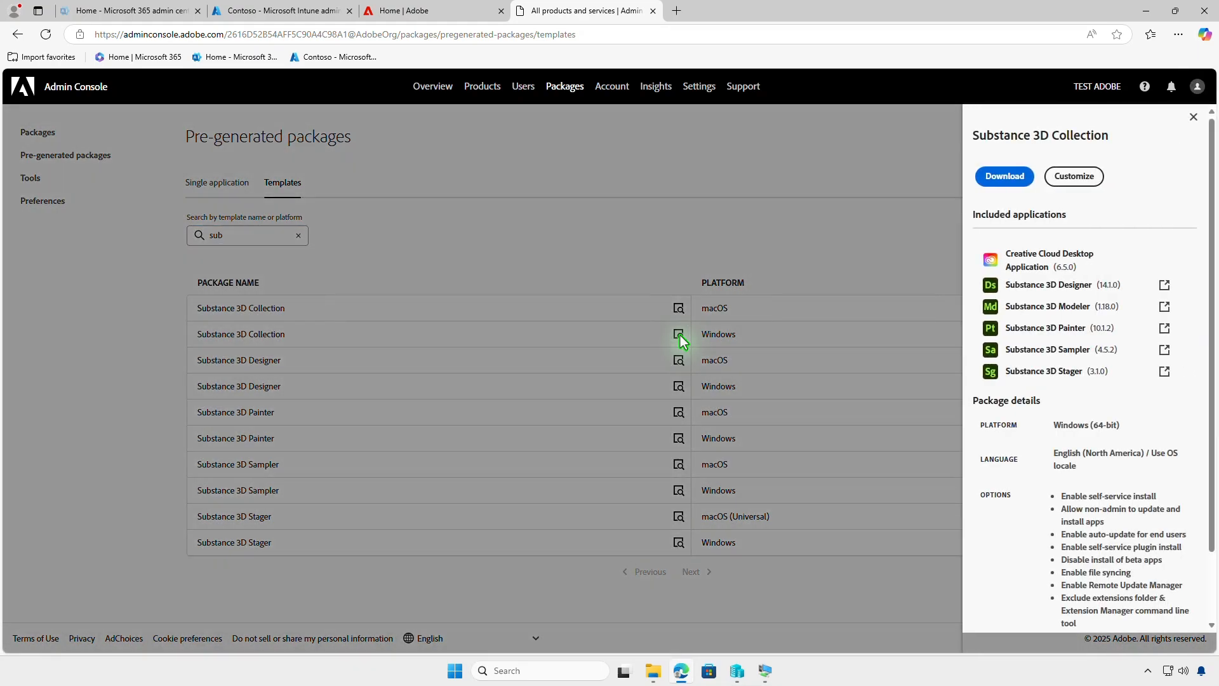
click(1008, 183)
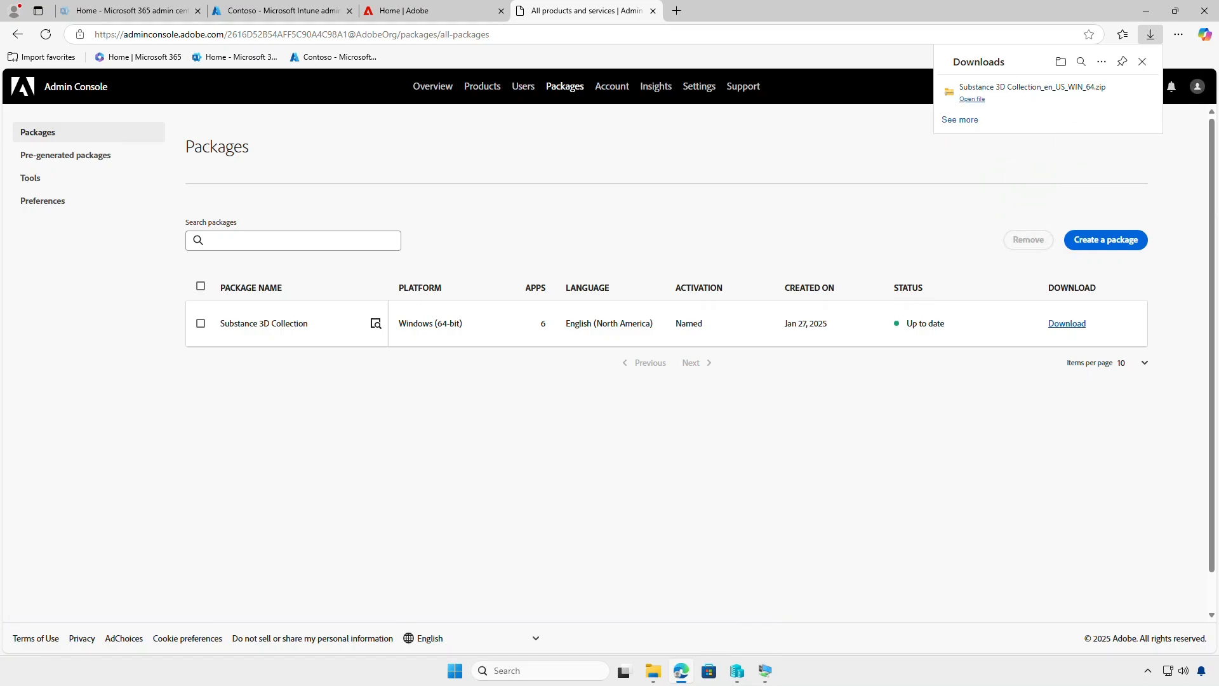
click(1060, 62)
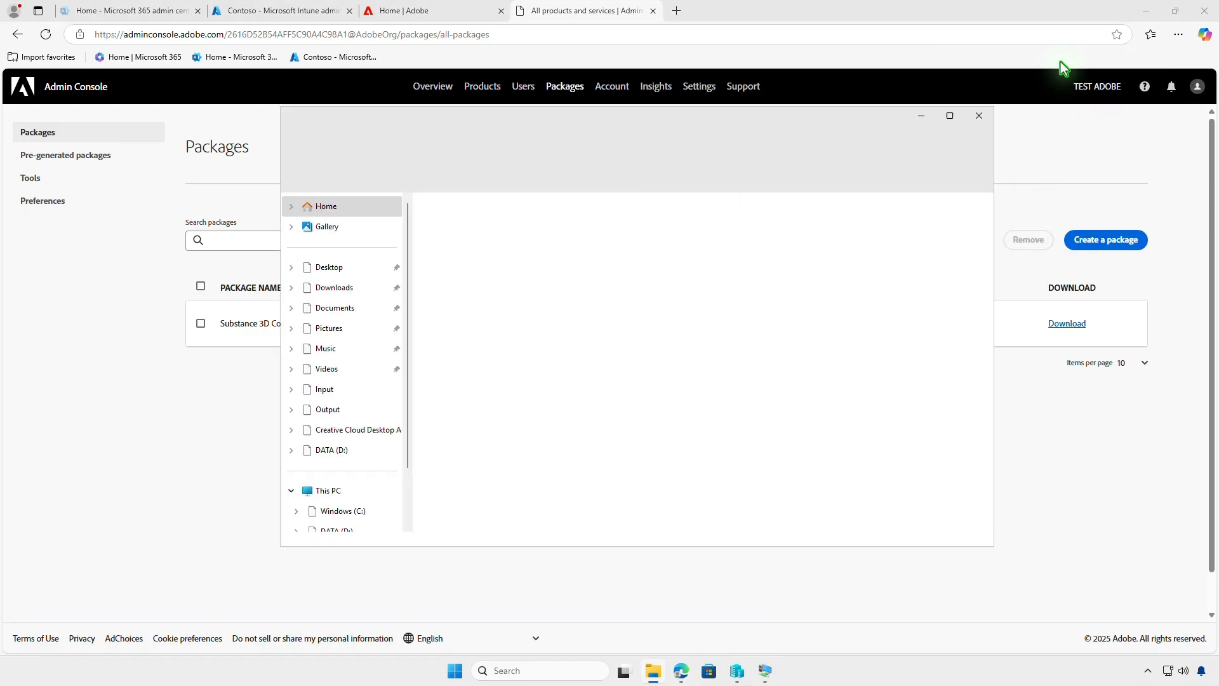
click(1146, 11)
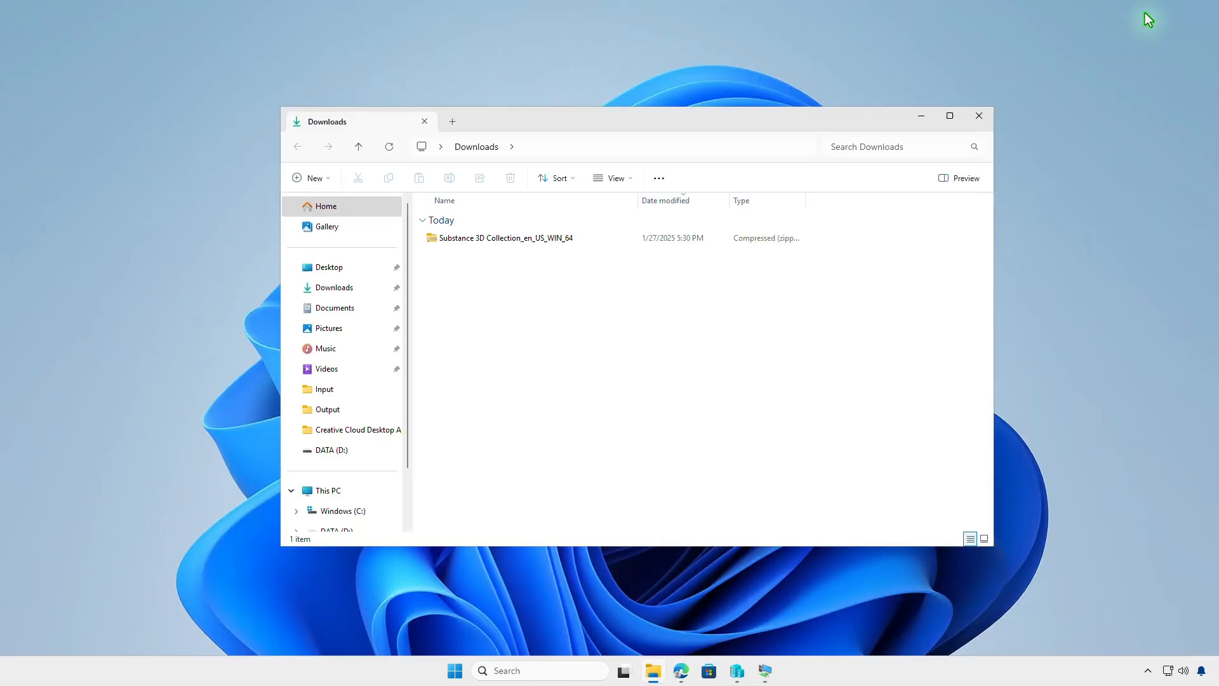
- Extract the Substance 3D Collection_en_US_WIN_64 archive to the default destination folder
click(579, 239)
click(688, 179)
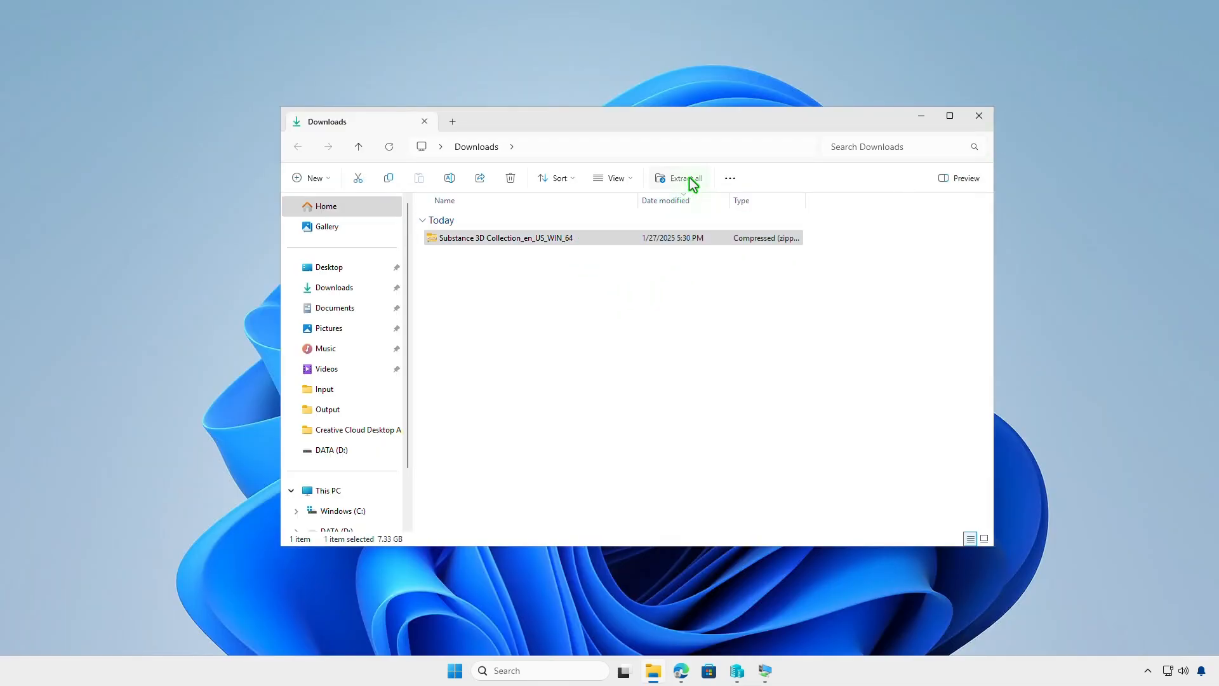
click(735, 456)
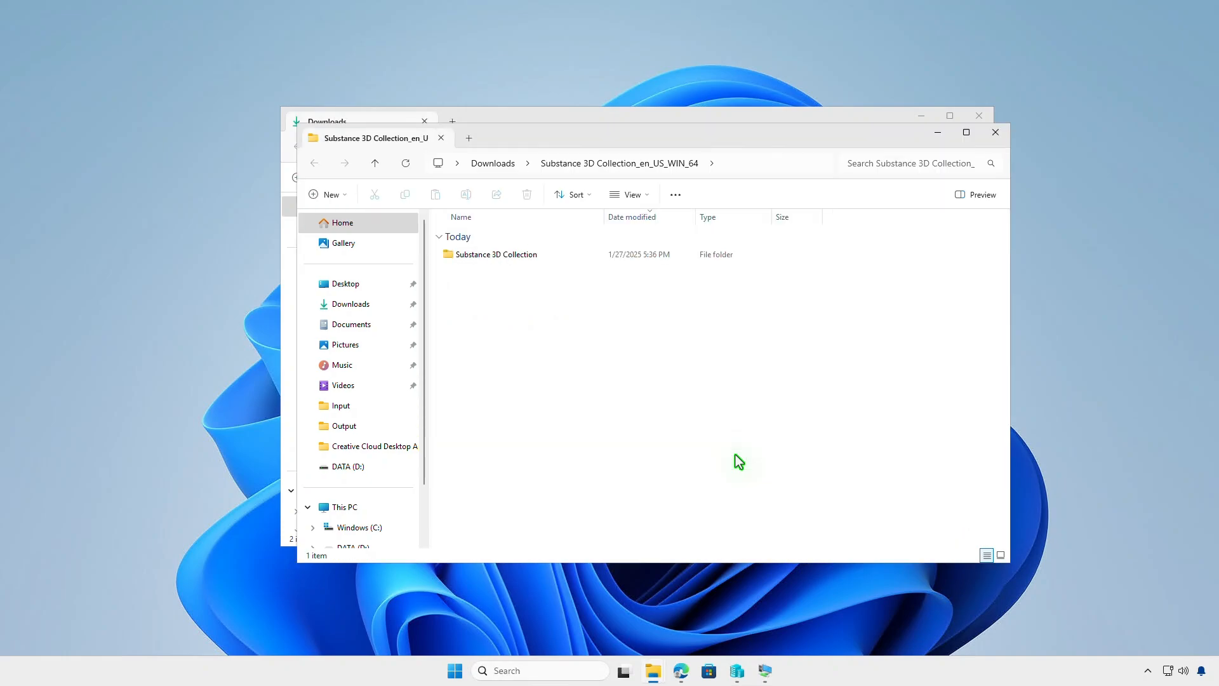
- Open the Build folder inside the extracted Substance 3D Collection folder
click(539, 254)
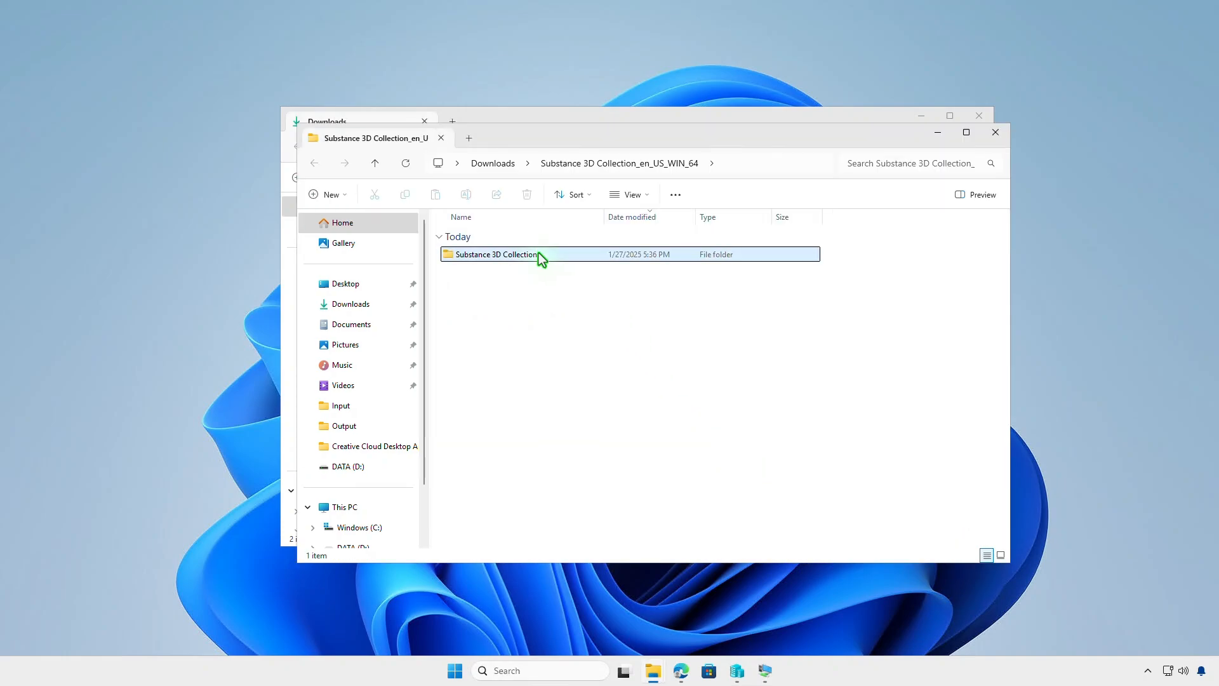
click(569, 254)
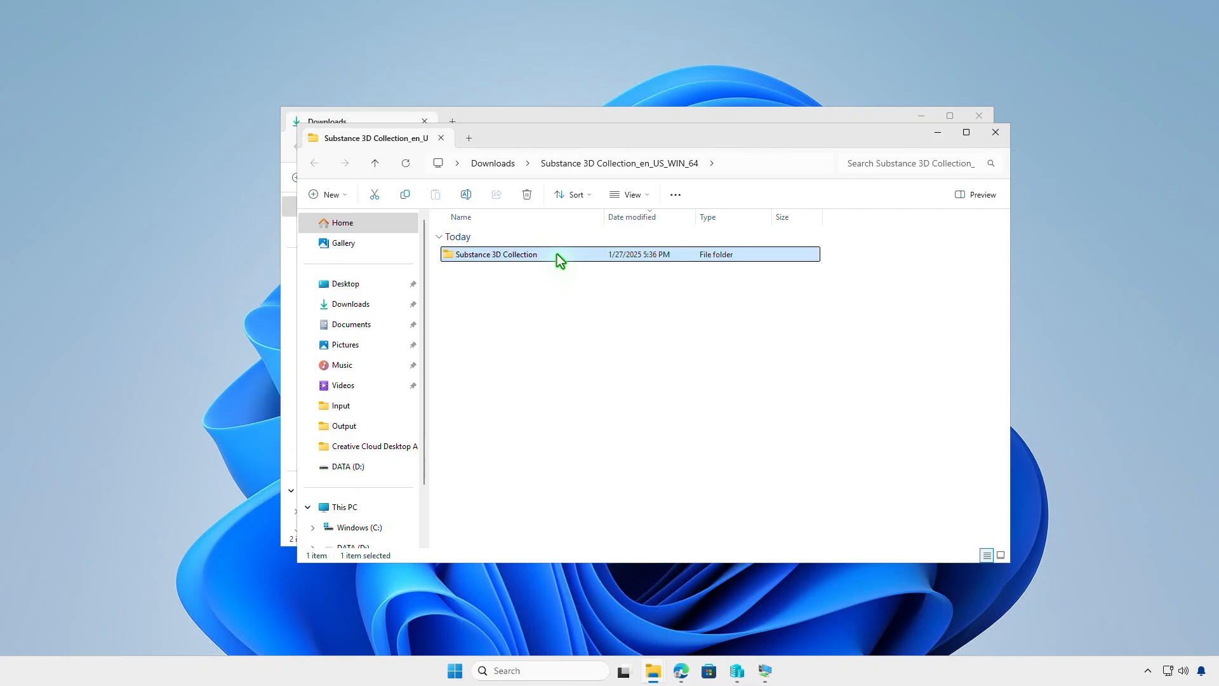
double_click(555, 254)
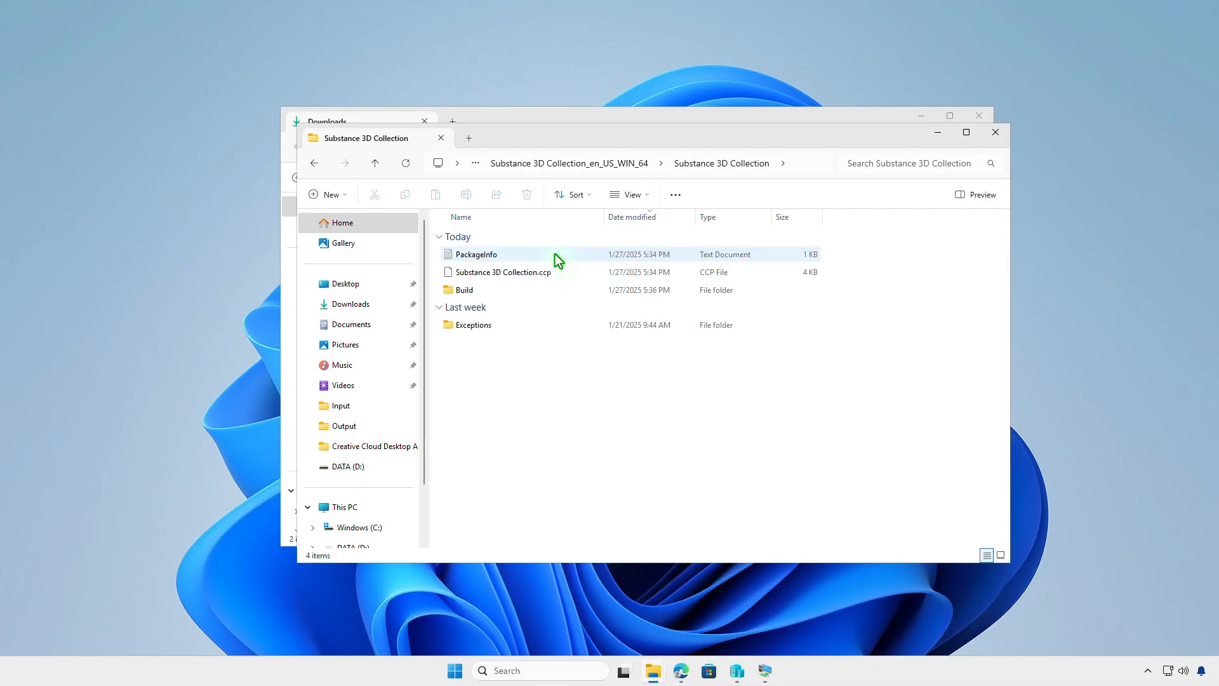
double_click(560, 290)
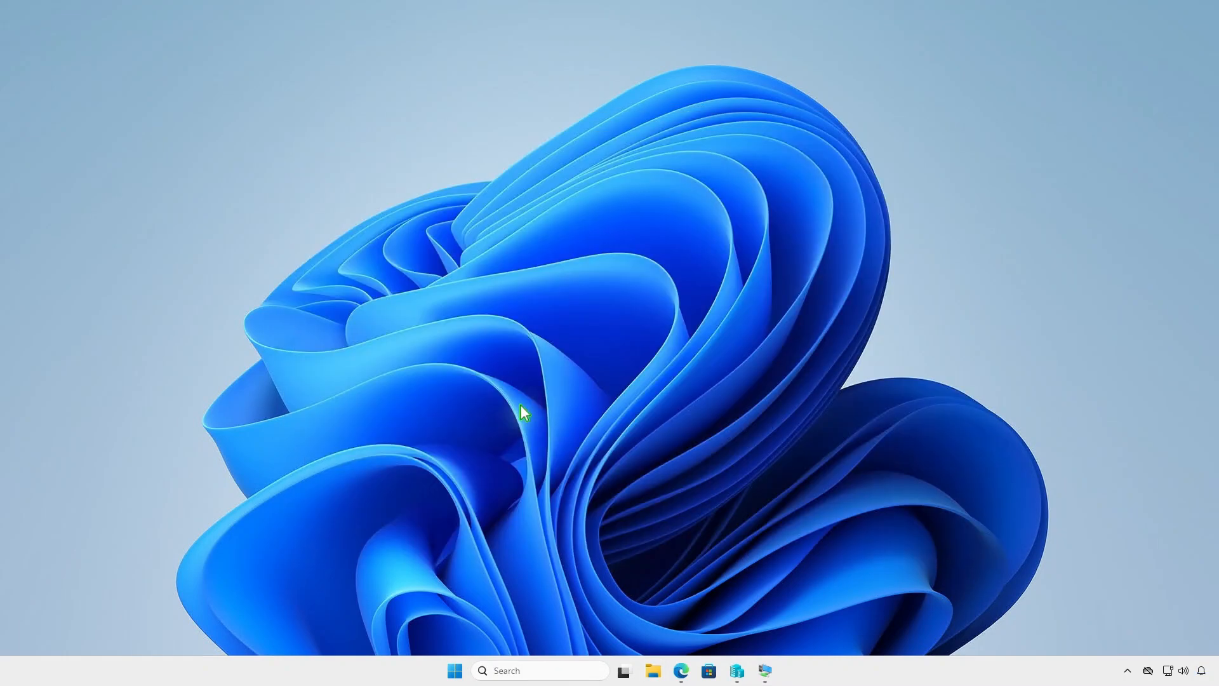
- Open File Explorer and create a folder named Intune in the root of the DATA (D:) drive
click(653, 670)
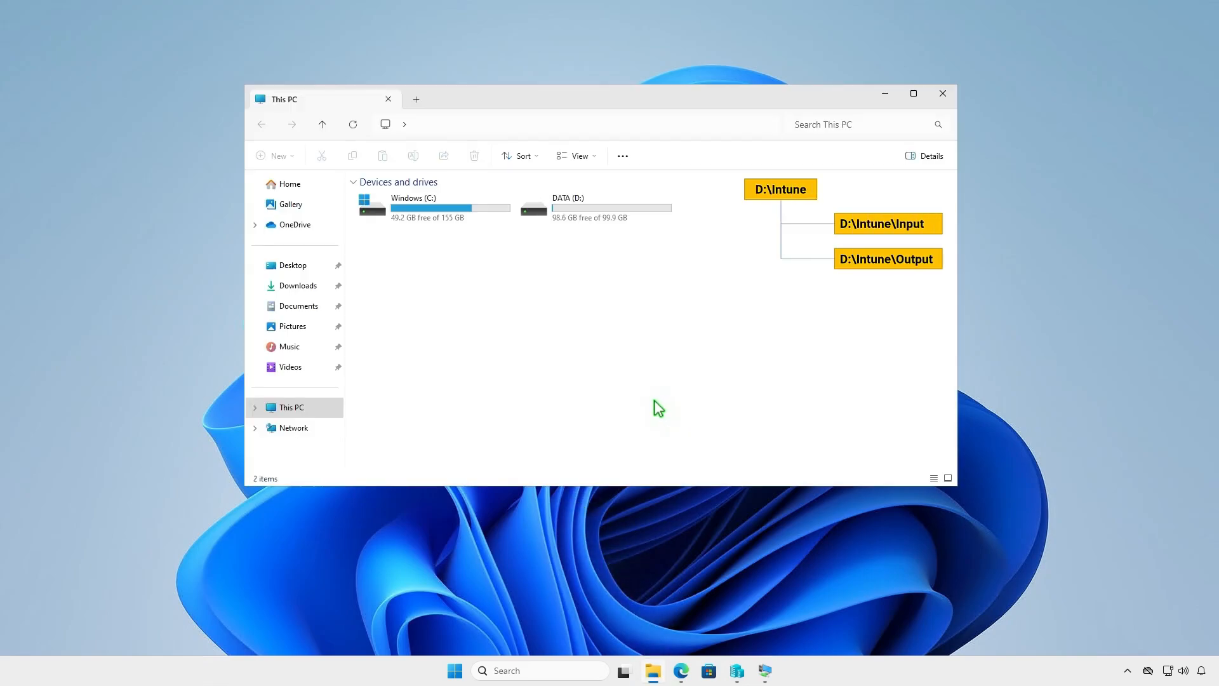
double_click(634, 215)
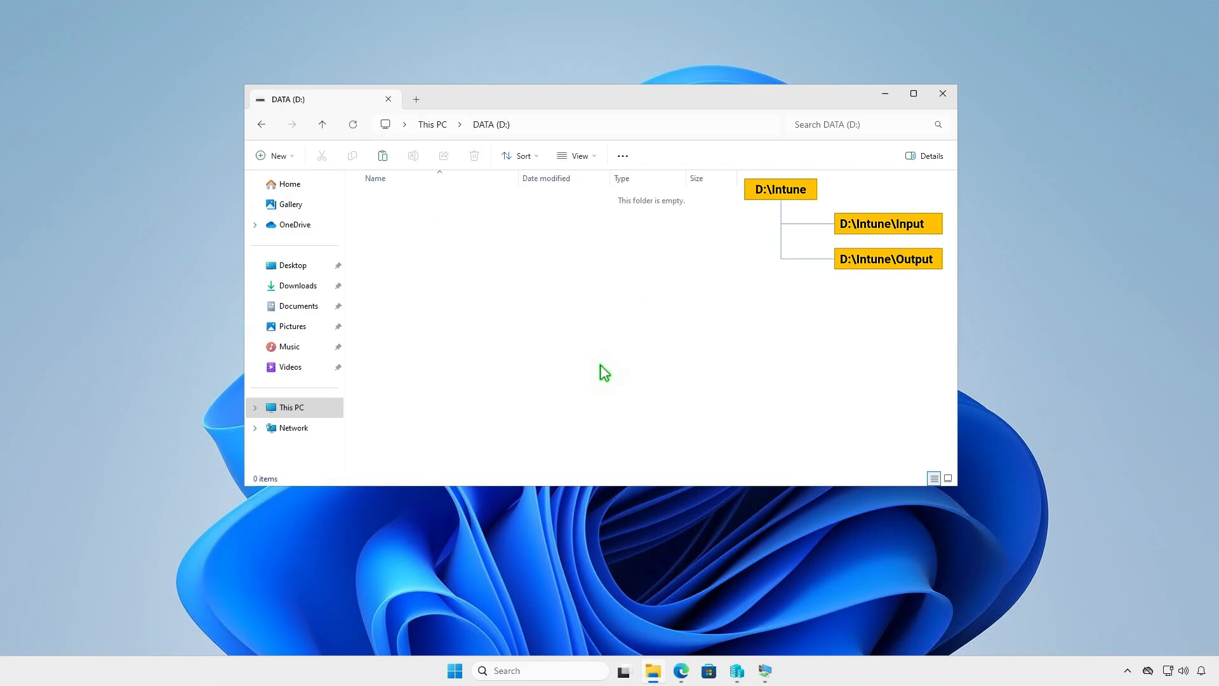
click(288, 156)
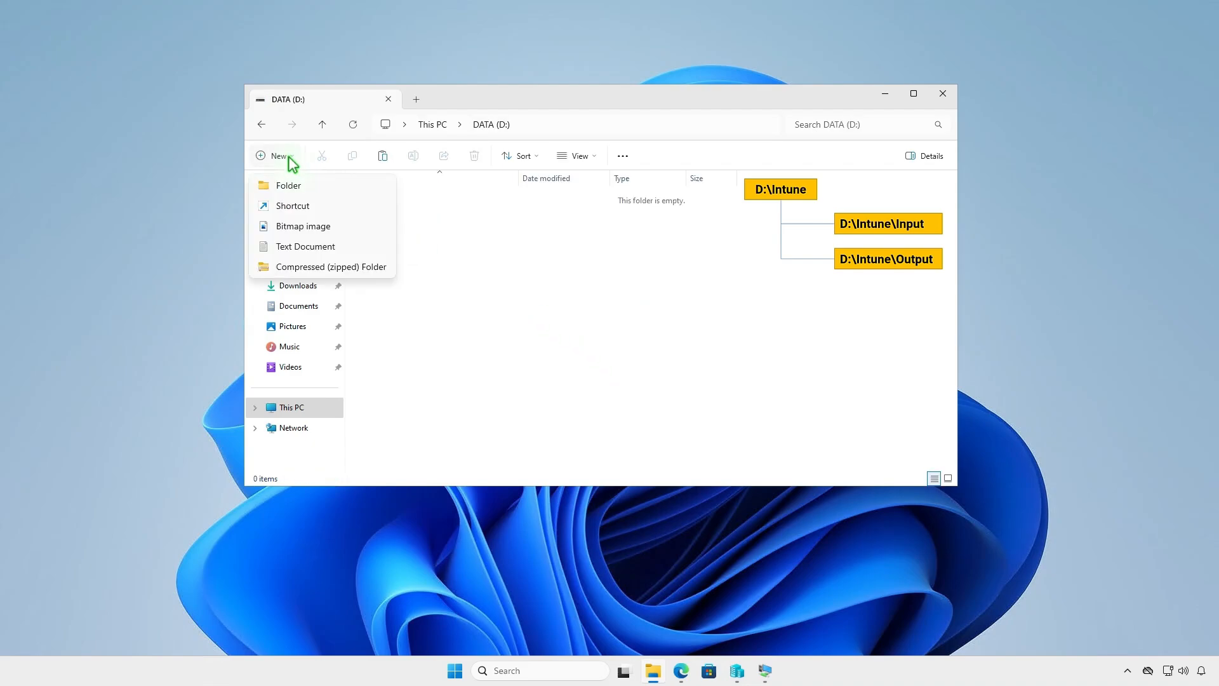
click(311, 185)
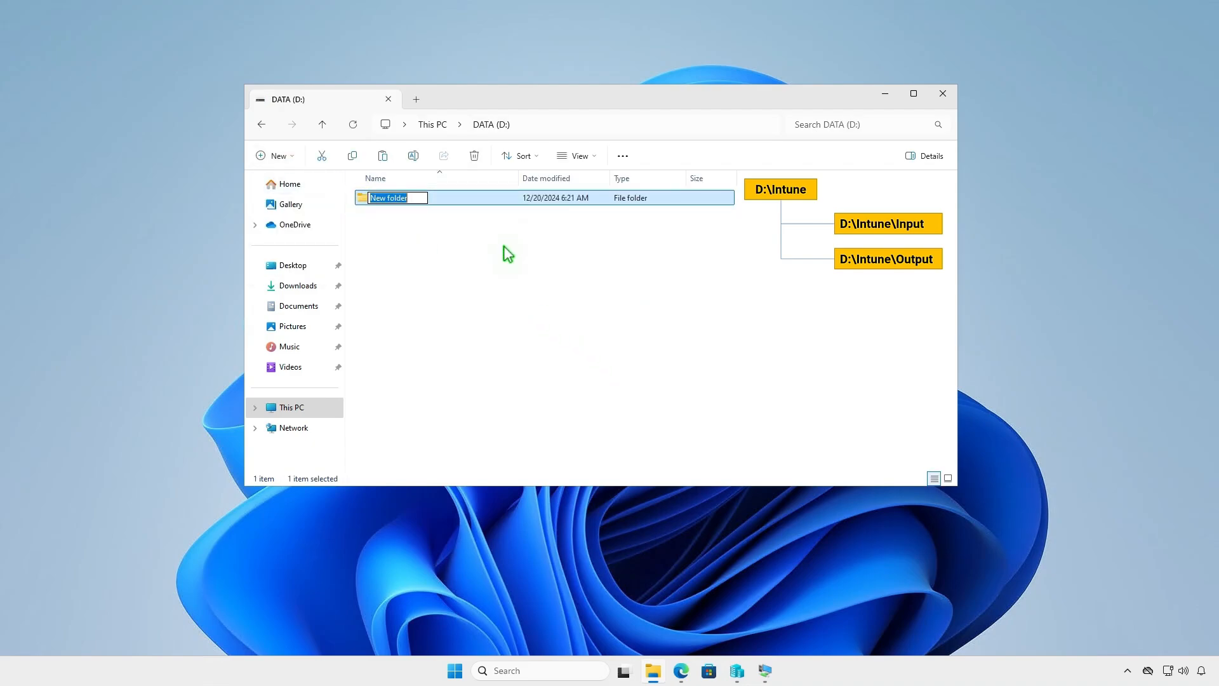
text(Intune)
key(Return)
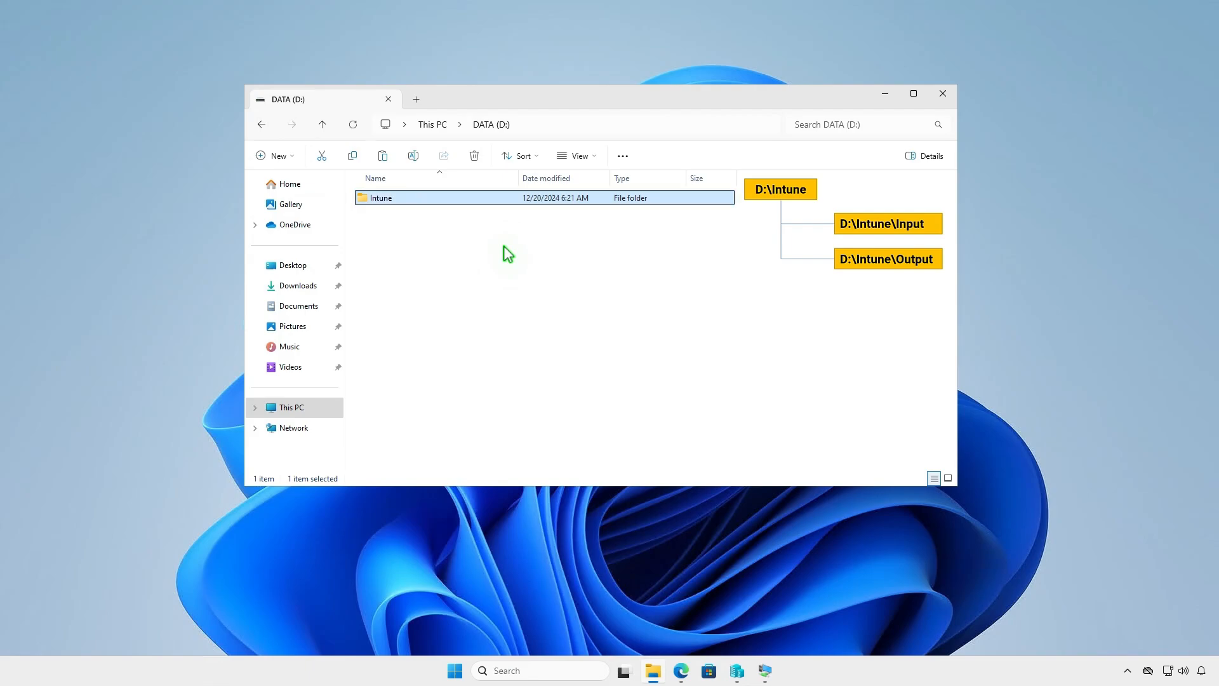
- Open the Intune folder and create a subfolder named Input in it
key(Return)
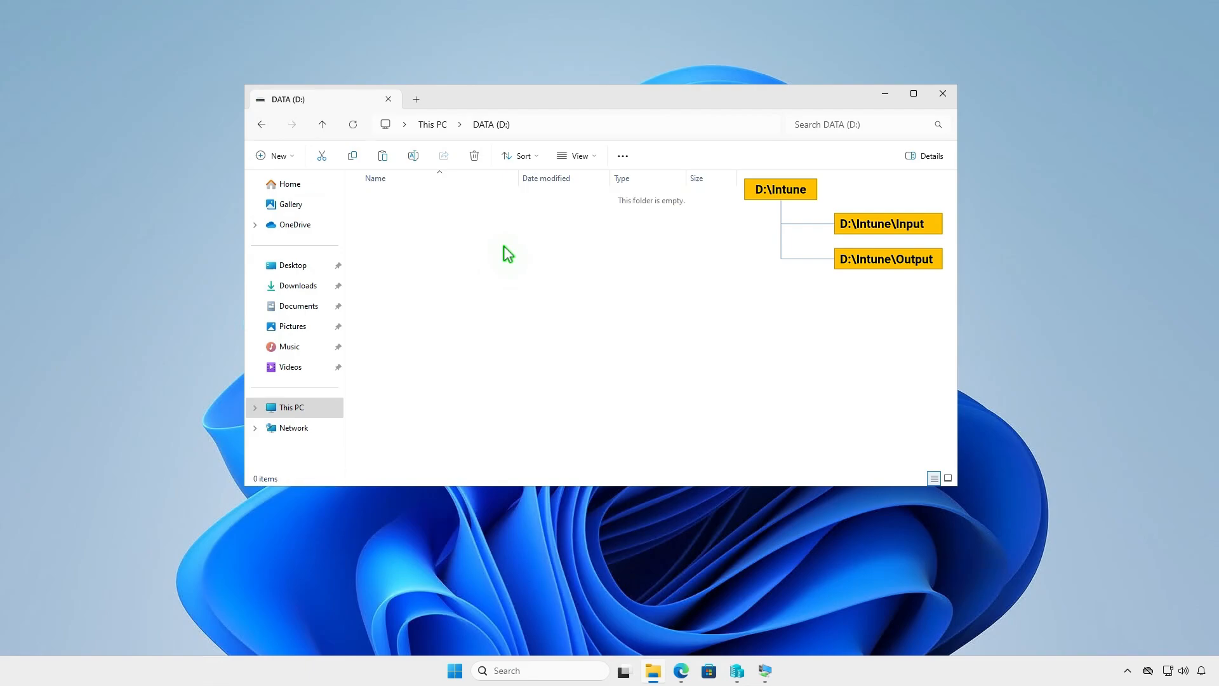
right_click(504, 246)
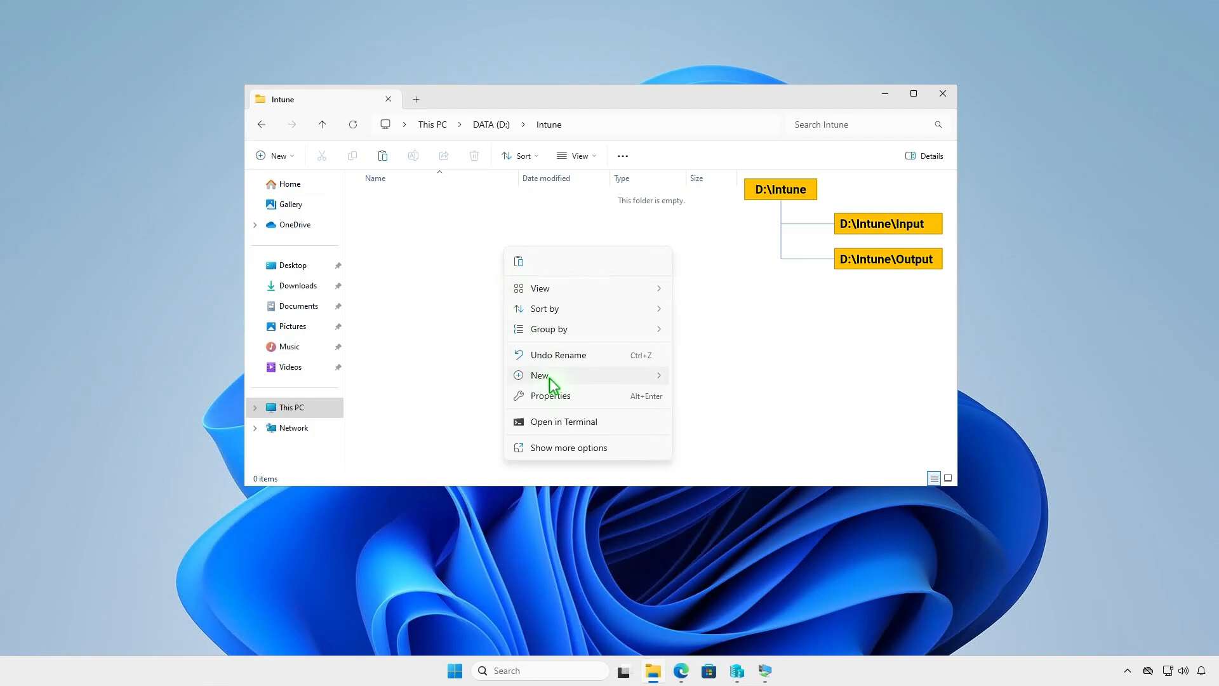
mouse_move(654, 375)
click(712, 379)
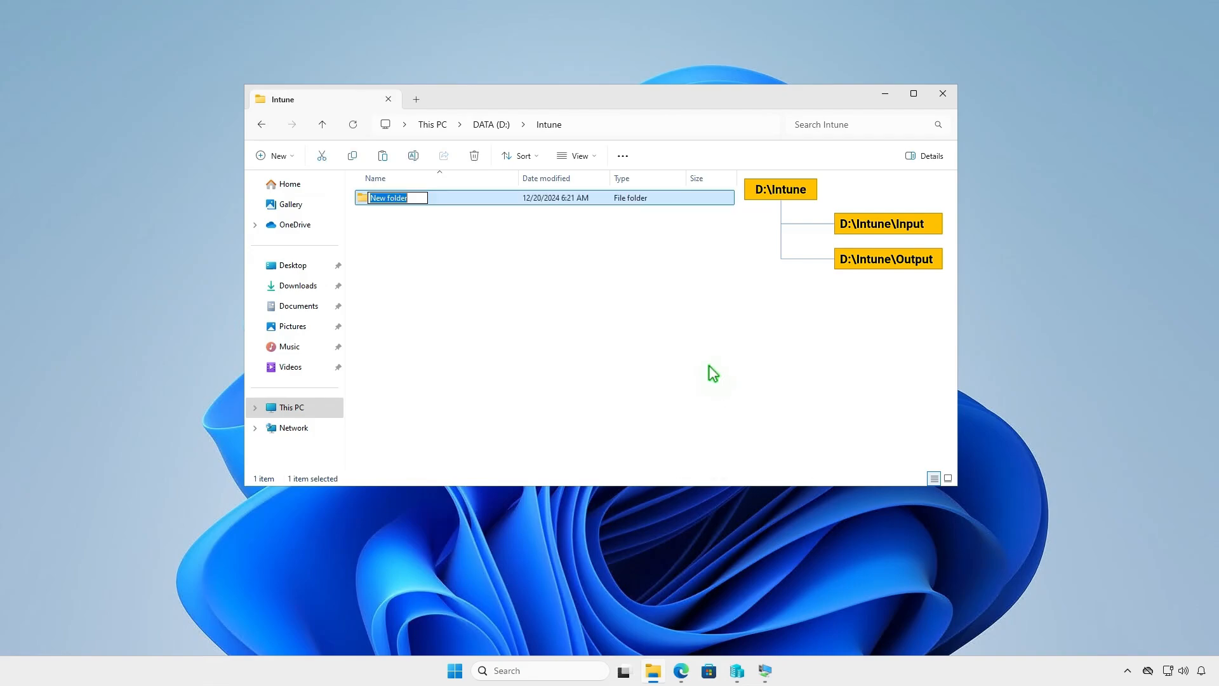
text(Input)
key(Return)
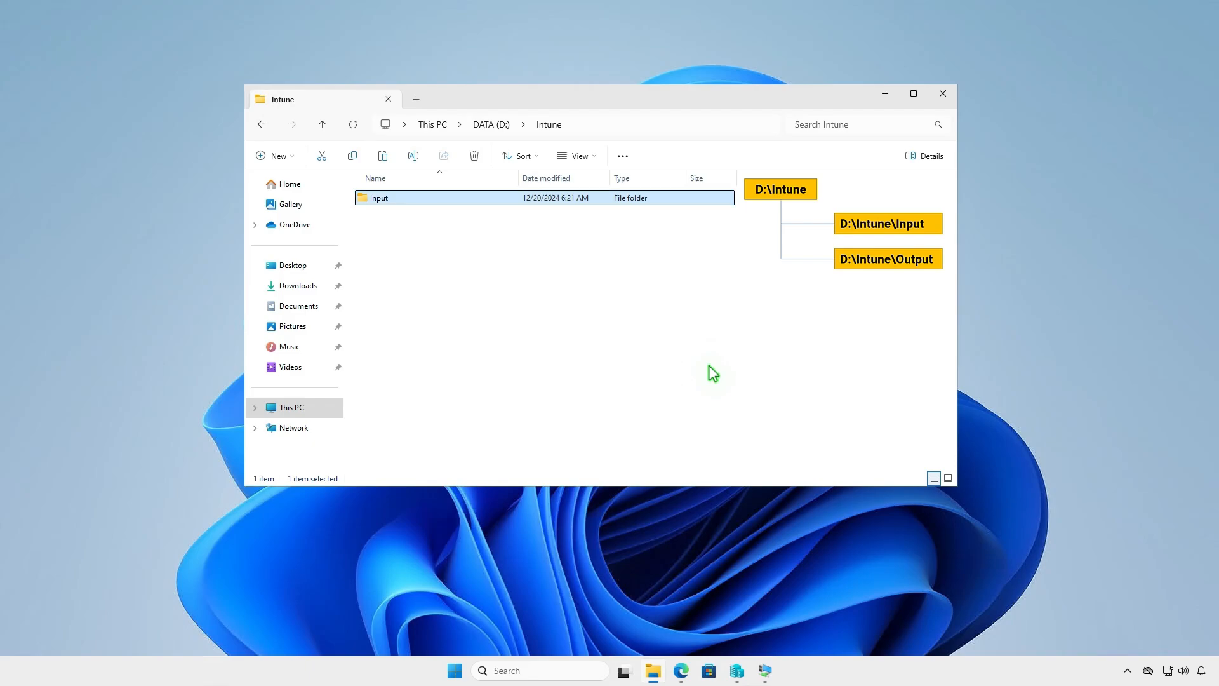
- Create a second subfolder named Output in D:\Intune
right_click(525, 302)
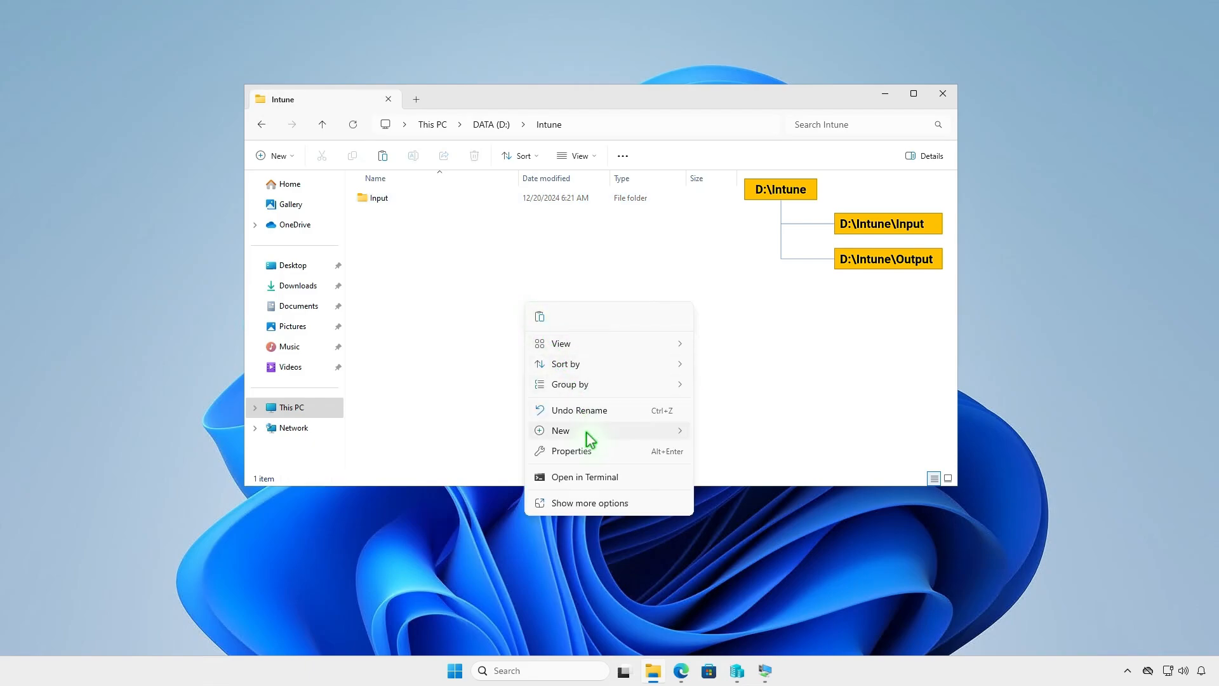
mouse_move(588, 434)
click(734, 435)
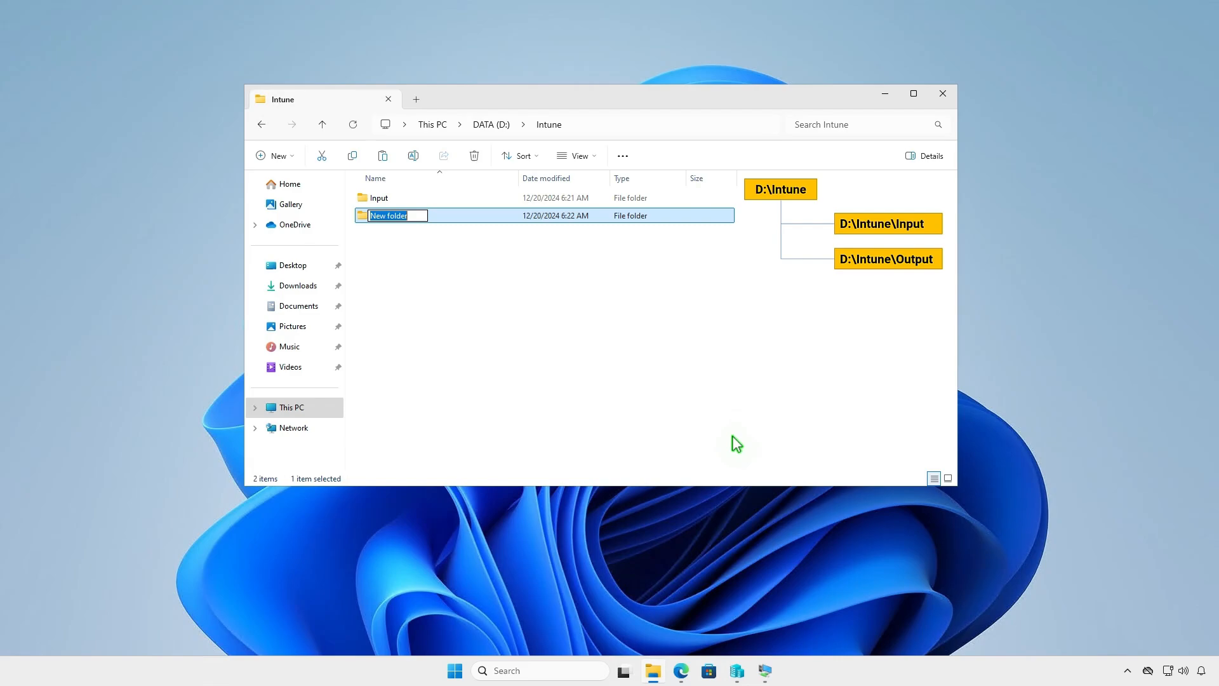
text(Output)
click(662, 341)
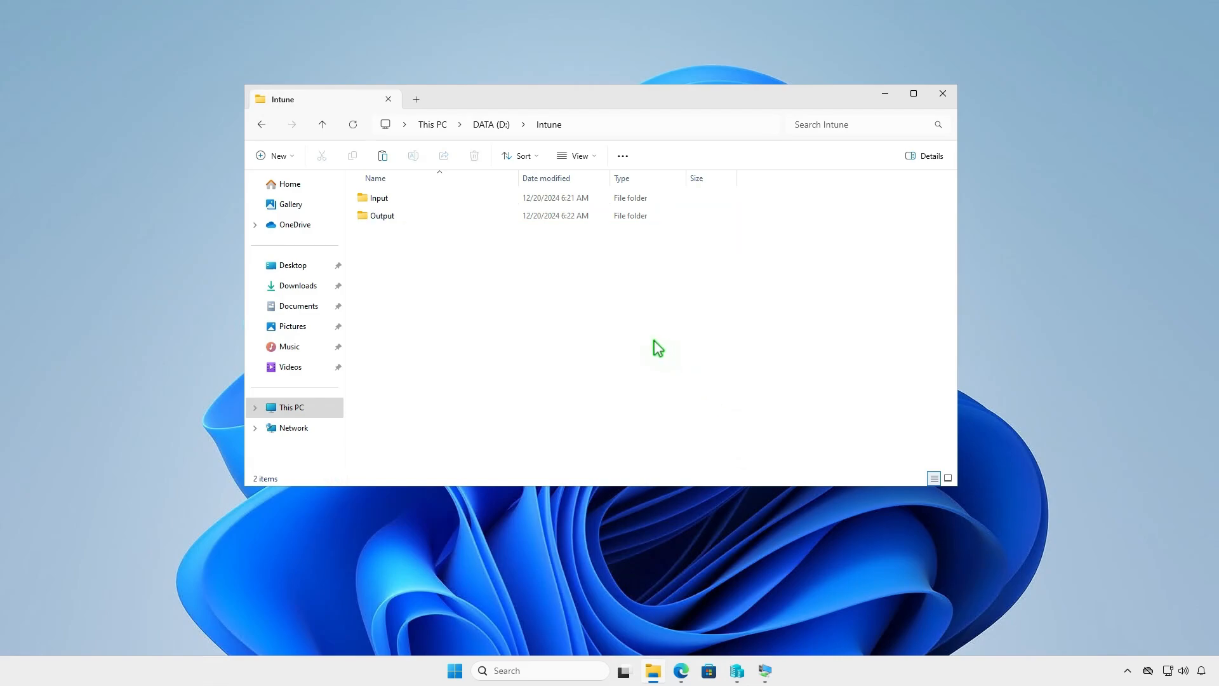
- Switch to Edge and download the source code zip of the latest Microsoft-Win32-Content-Prep-Tool release, v1.8.6, from GitHub
click(681, 670)
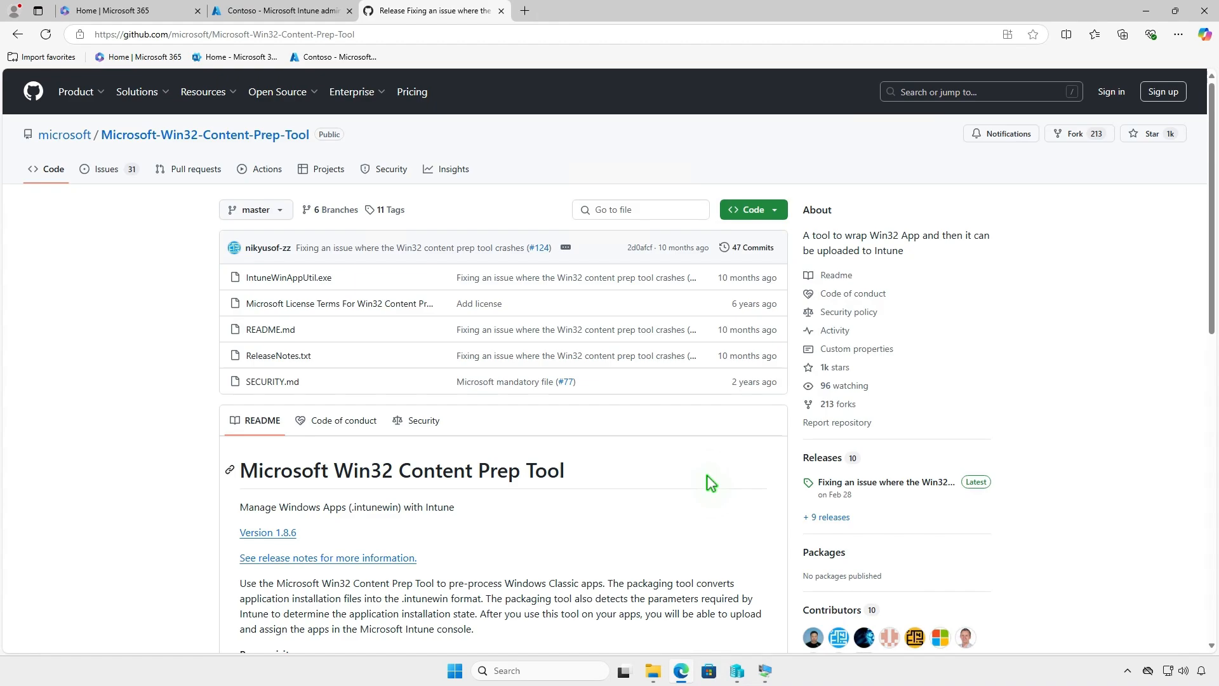
click(917, 482)
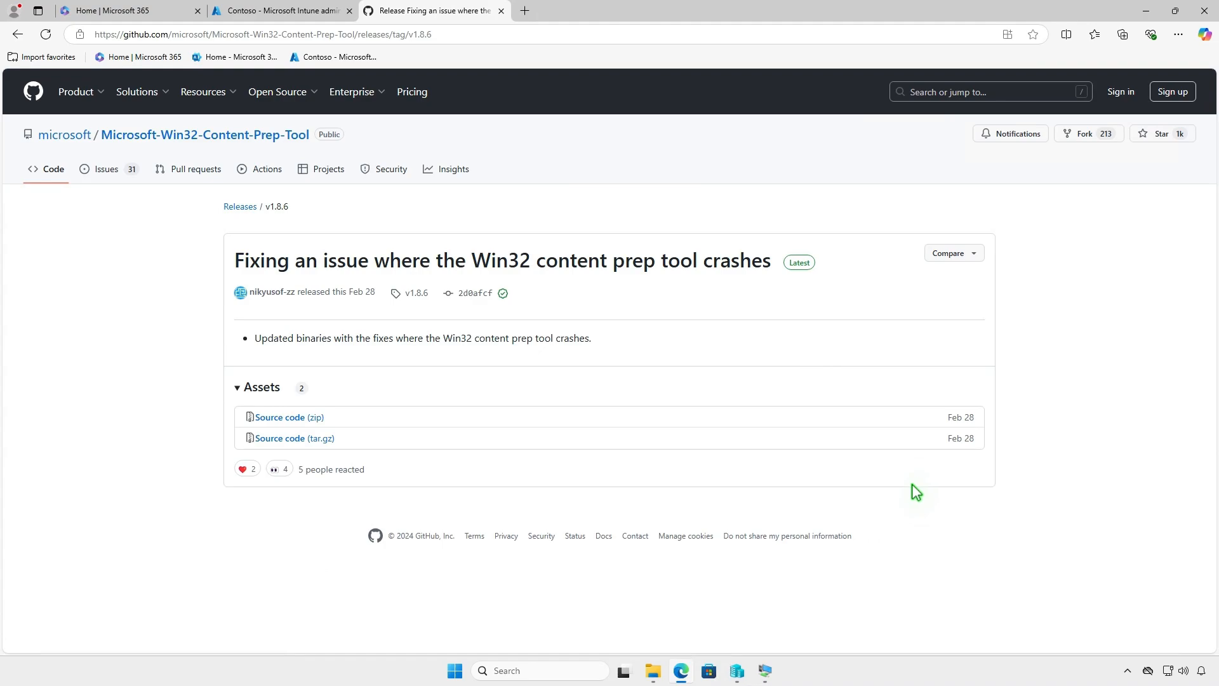
click(317, 417)
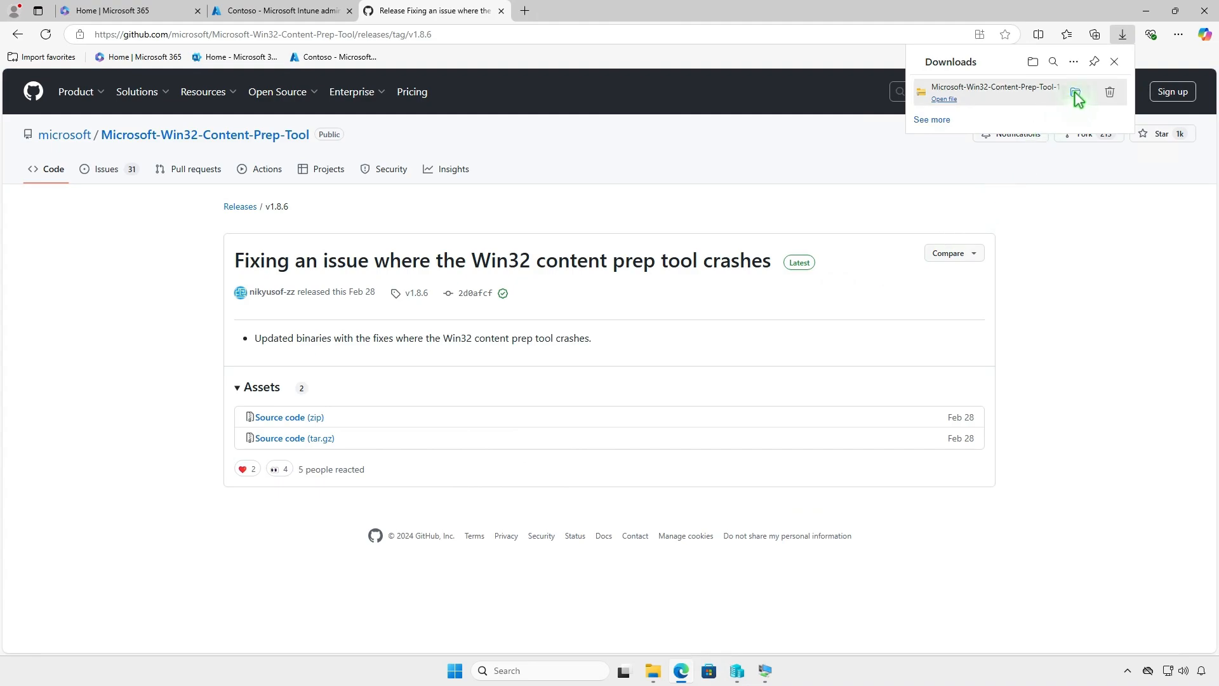
- Show the downloaded Microsoft-Win32-Content-Prep-Tool-1.8.6 archive in its folder and extract it to the default destination
click(1079, 97)
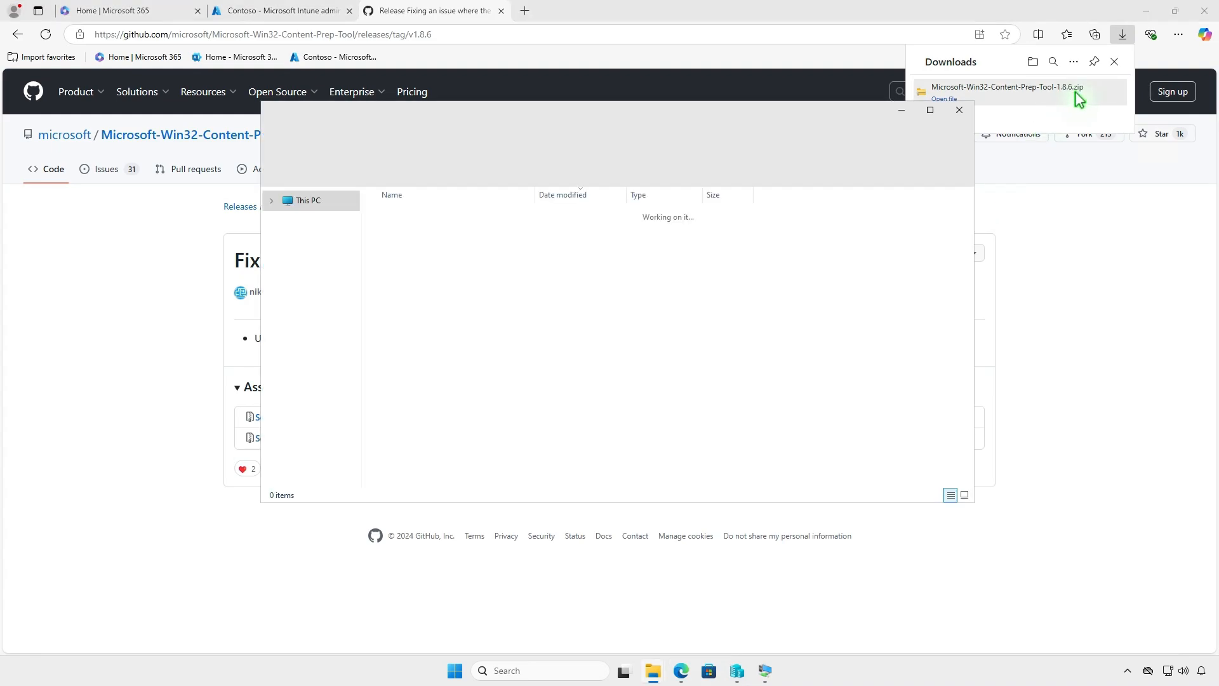
click(1148, 13)
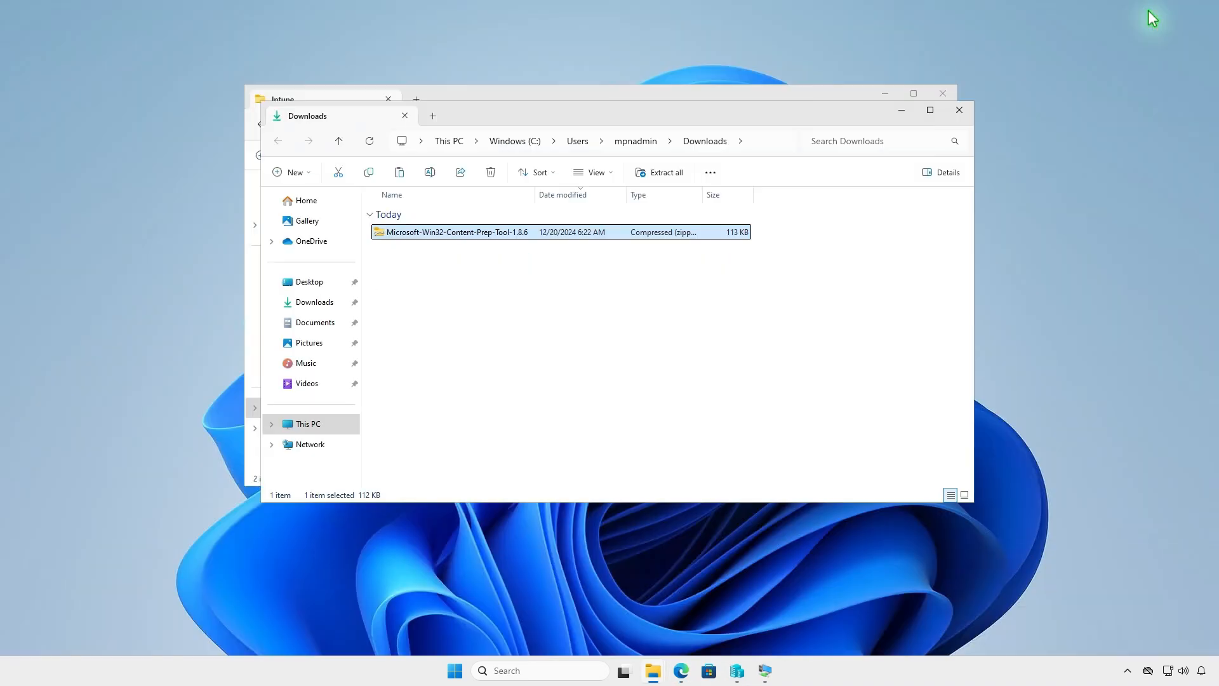
click(666, 175)
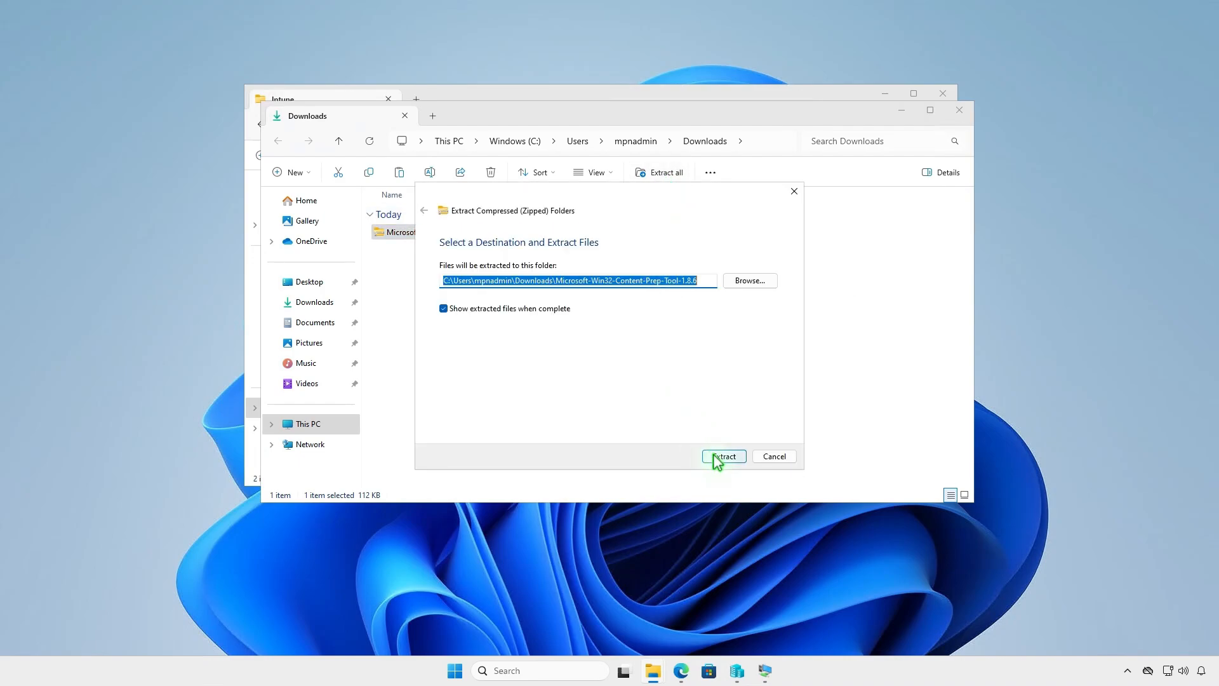
click(718, 457)
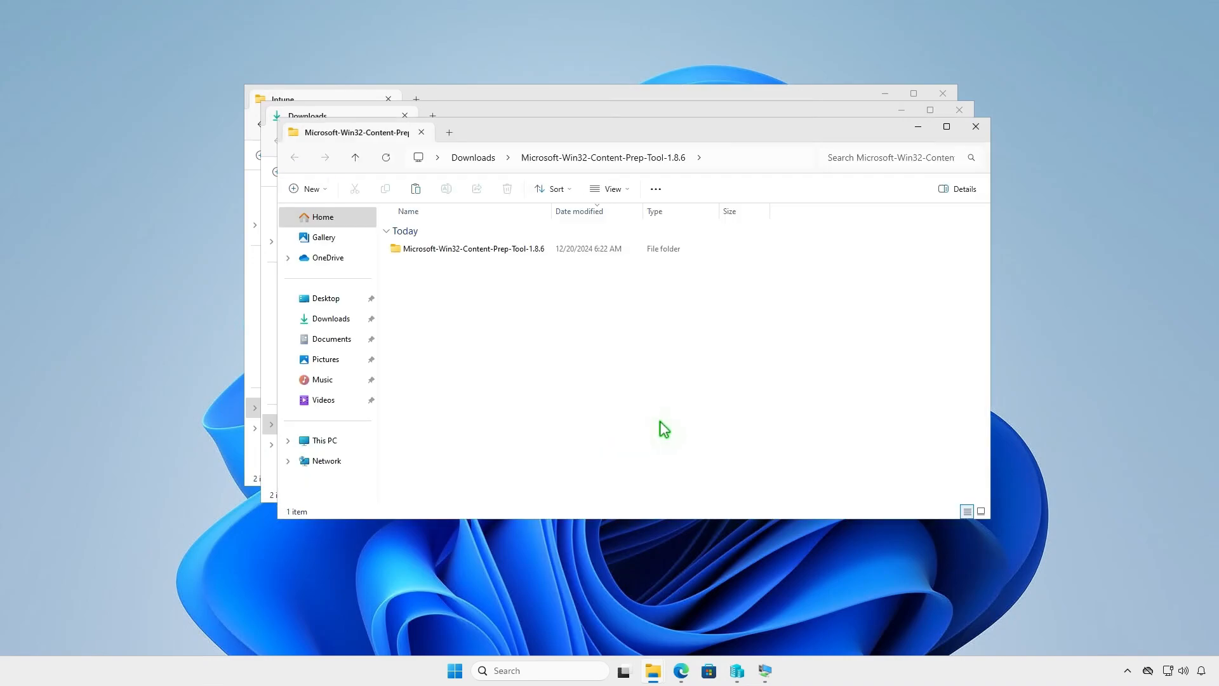
- Copy the IntuneWinAppUtil application from the extracted Microsoft-Win32-Content-Prep-Tool-1.8.6 folder into D:\Intune, closing the two Downloads windows
double_click(544, 249)
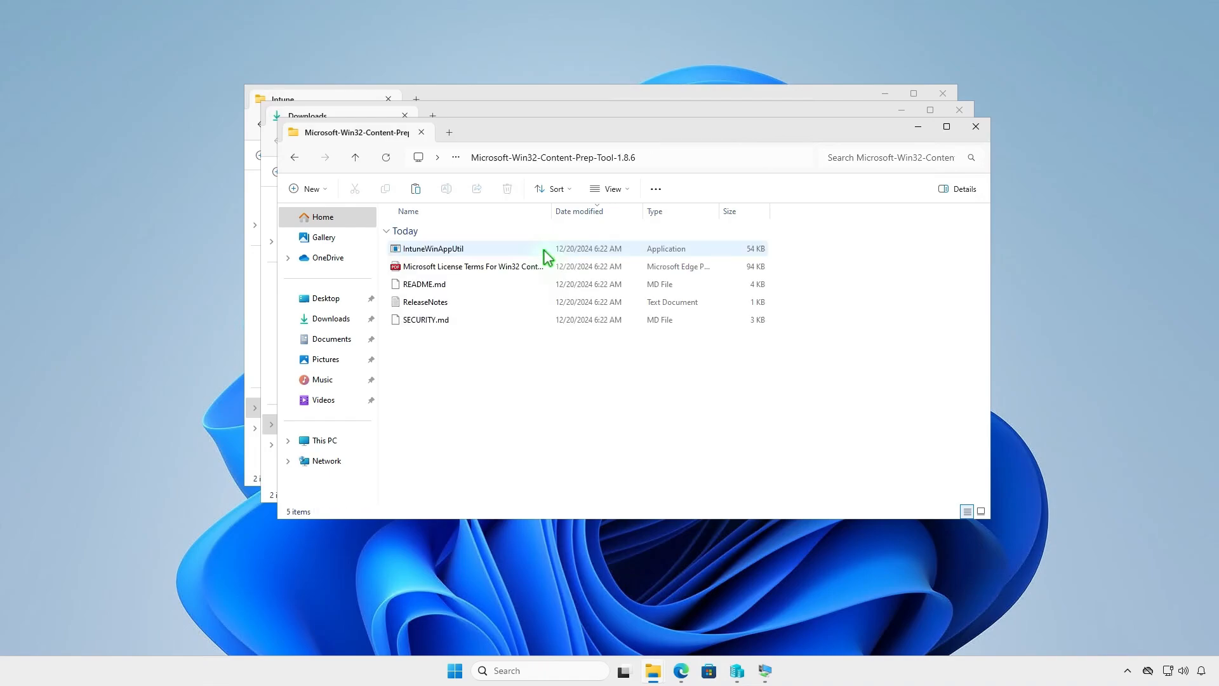
click(486, 247)
right_click(486, 248)
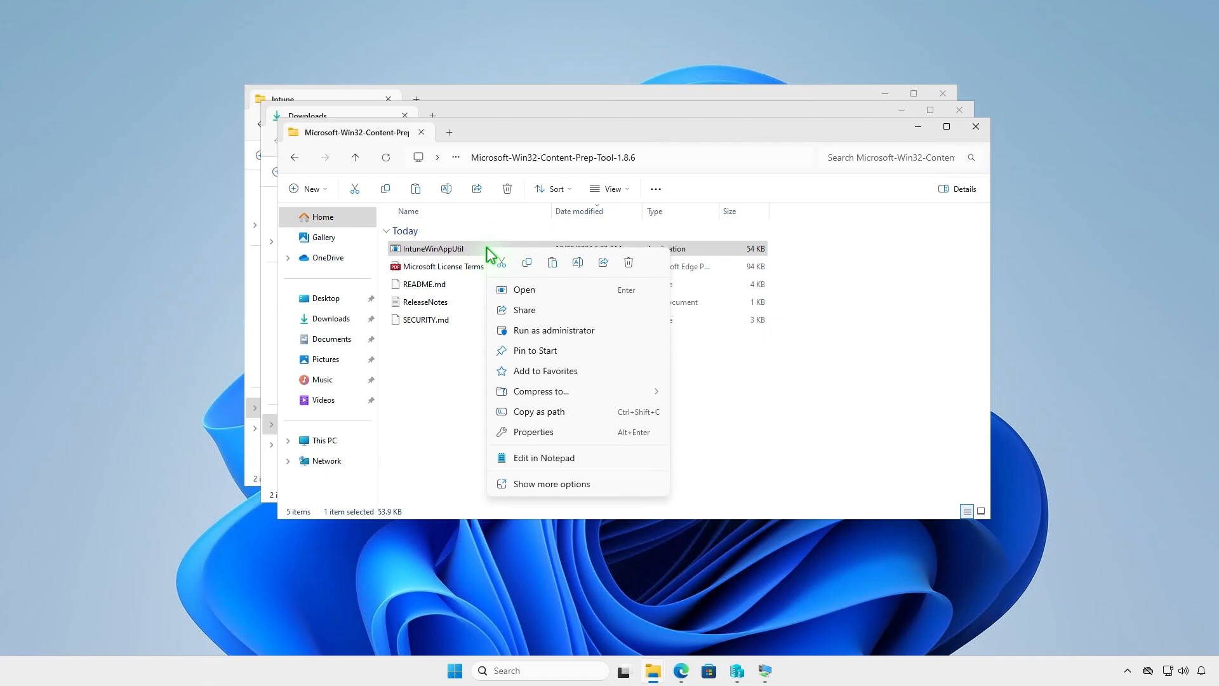
click(528, 266)
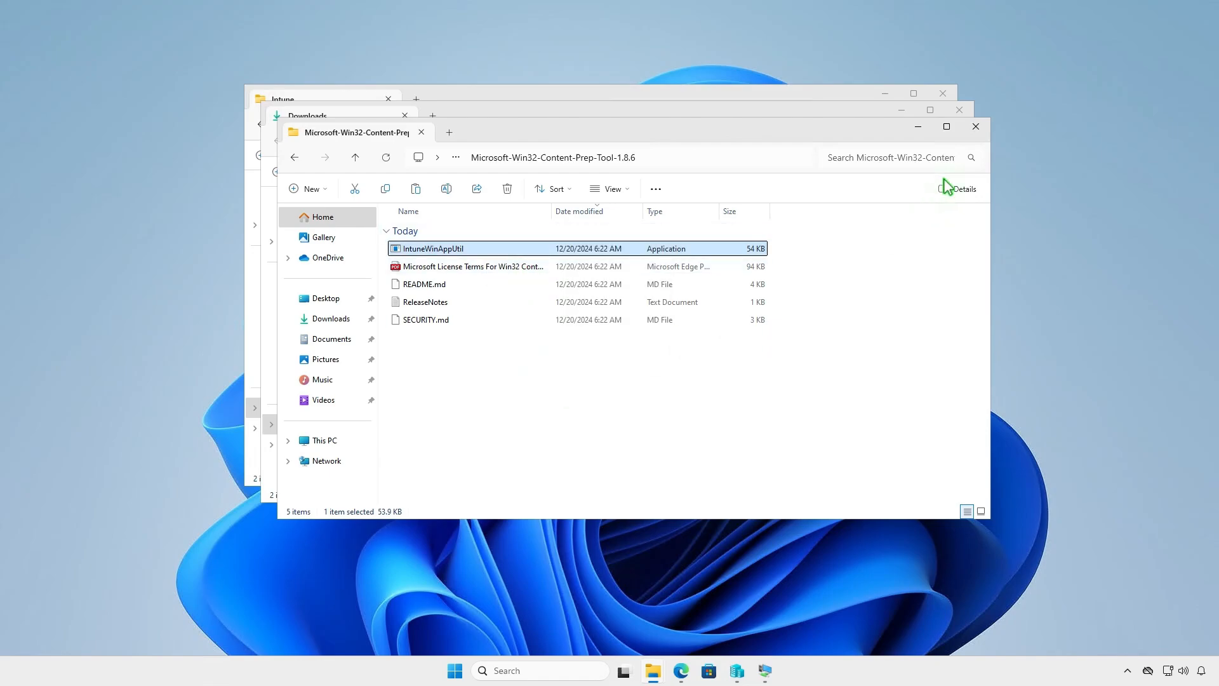
click(976, 127)
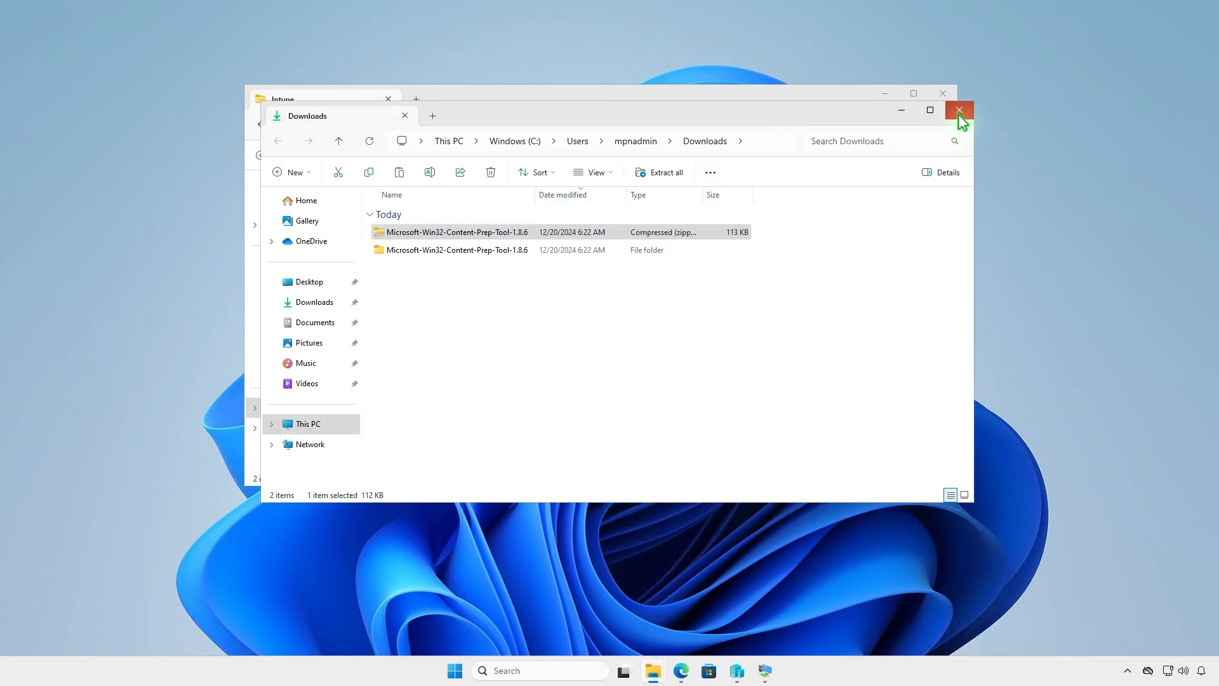
click(965, 116)
right_click(437, 272)
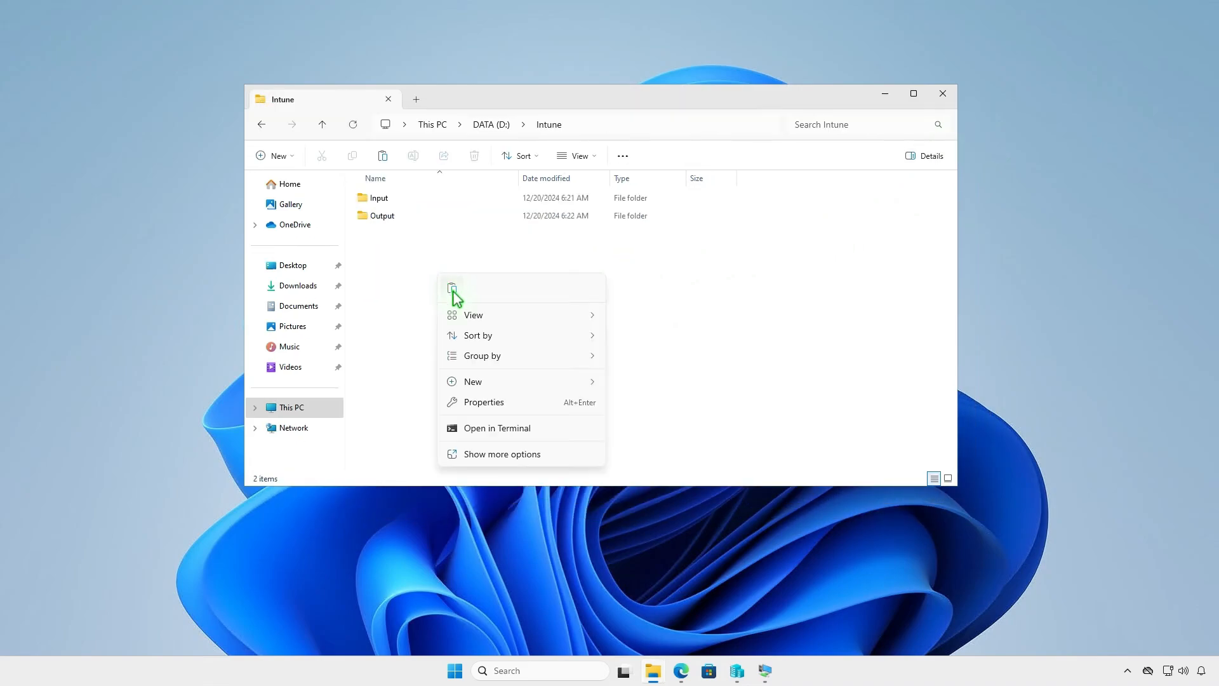
click(454, 289)
click(528, 336)
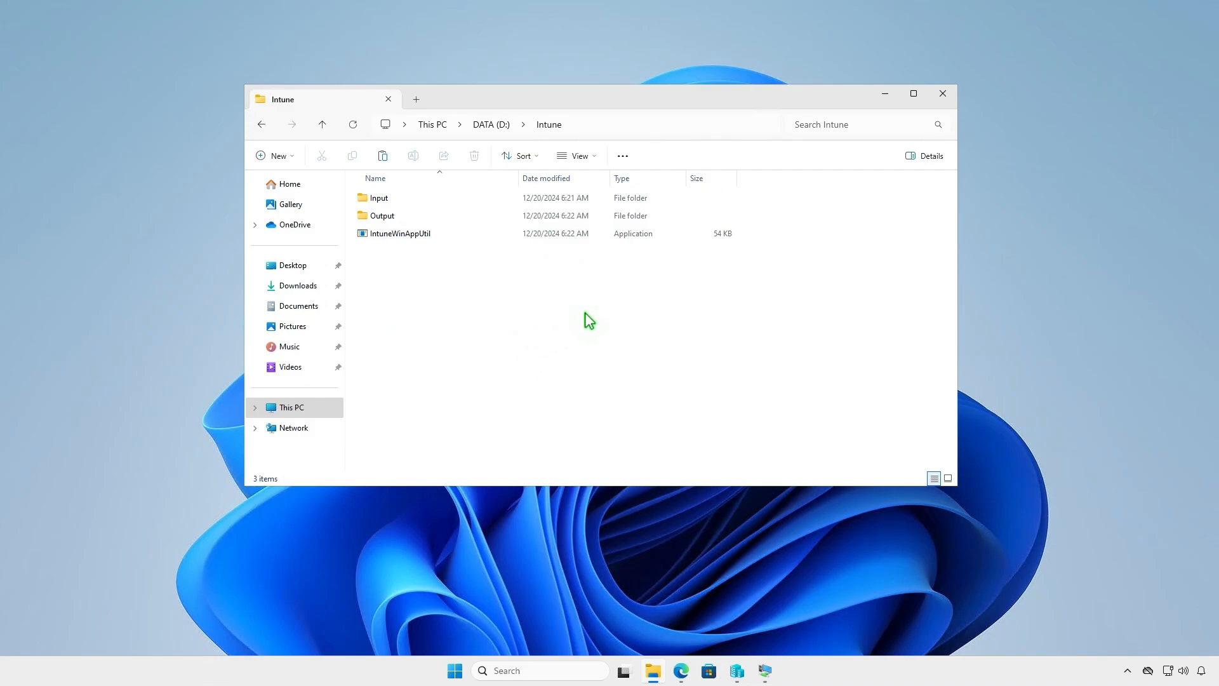
- Copy all files and folders from the Build folder of the extracted Substance 3D Collection_en_US_WIN_64 package in Downloads
click(884, 94)
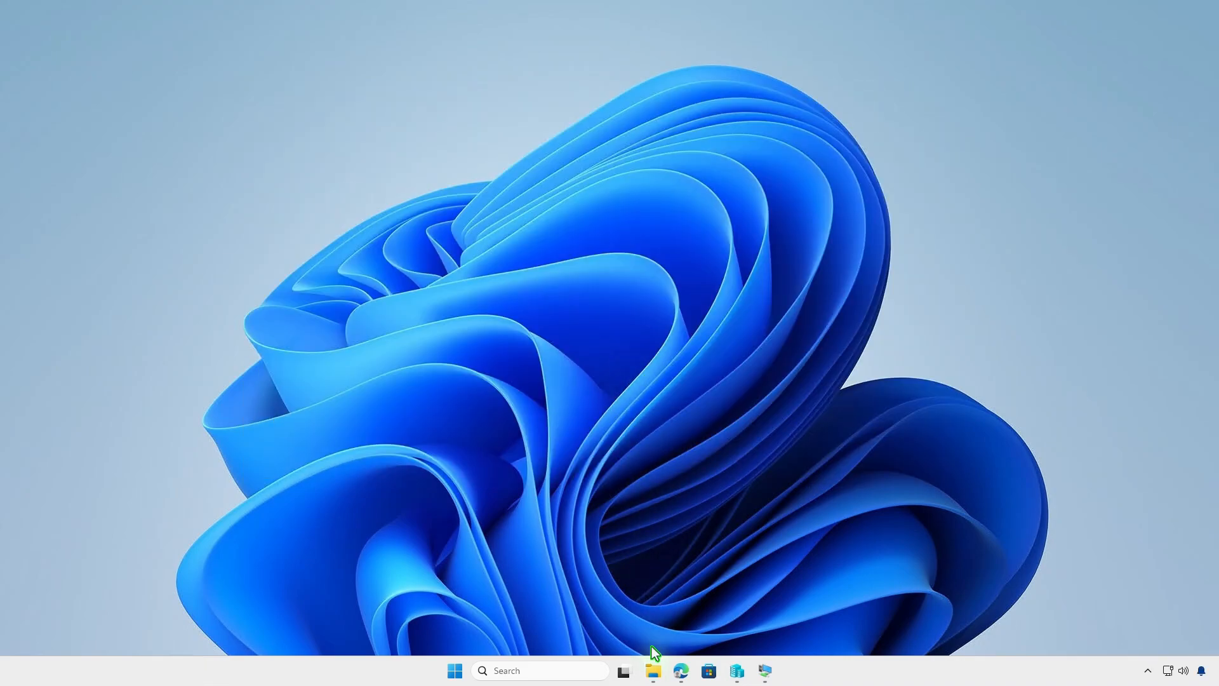
click(653, 670)
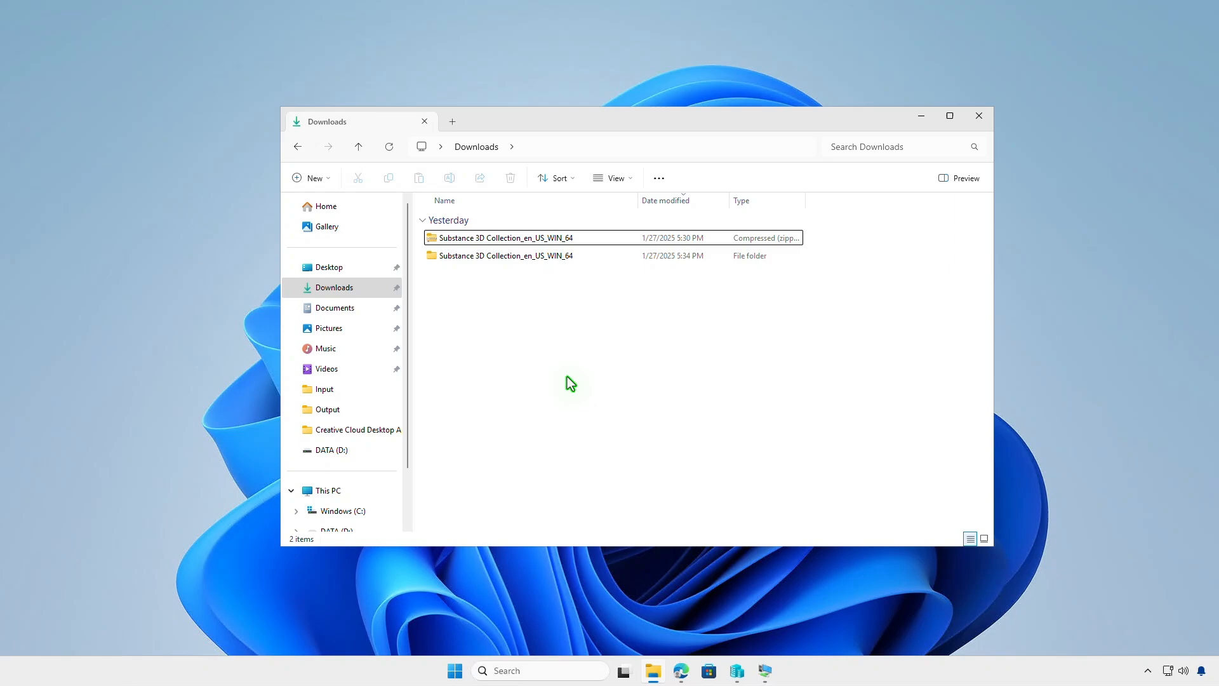
double_click(562, 256)
double_click(553, 241)
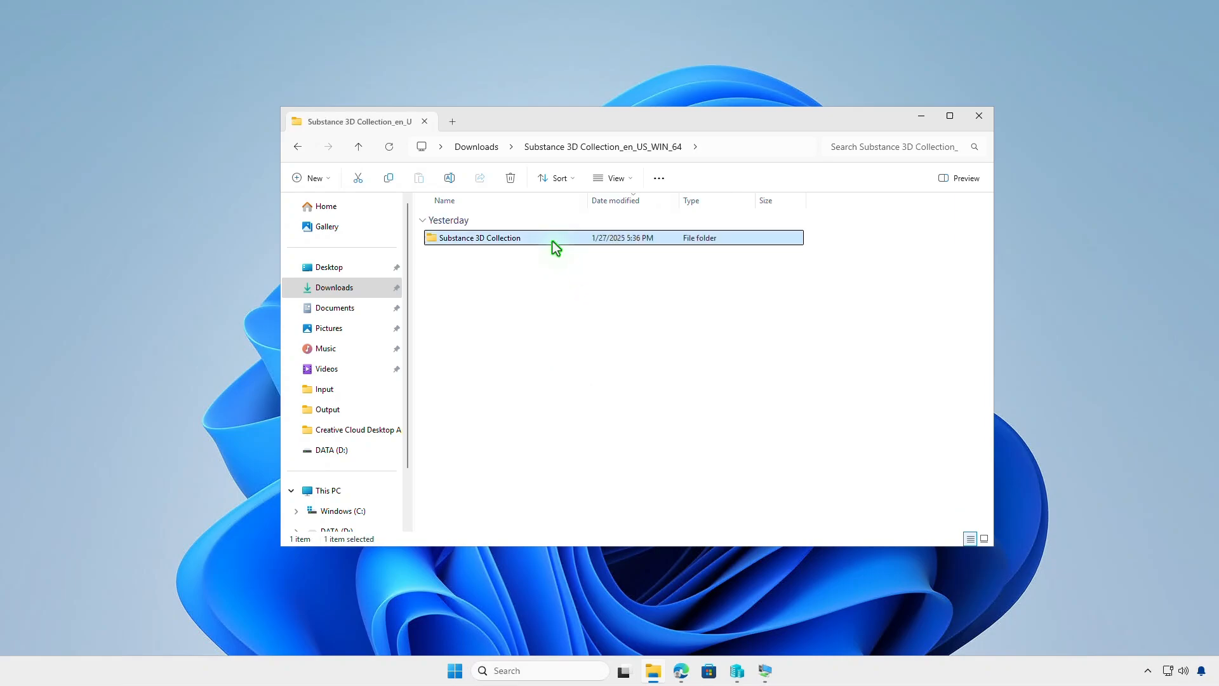
double_click(537, 276)
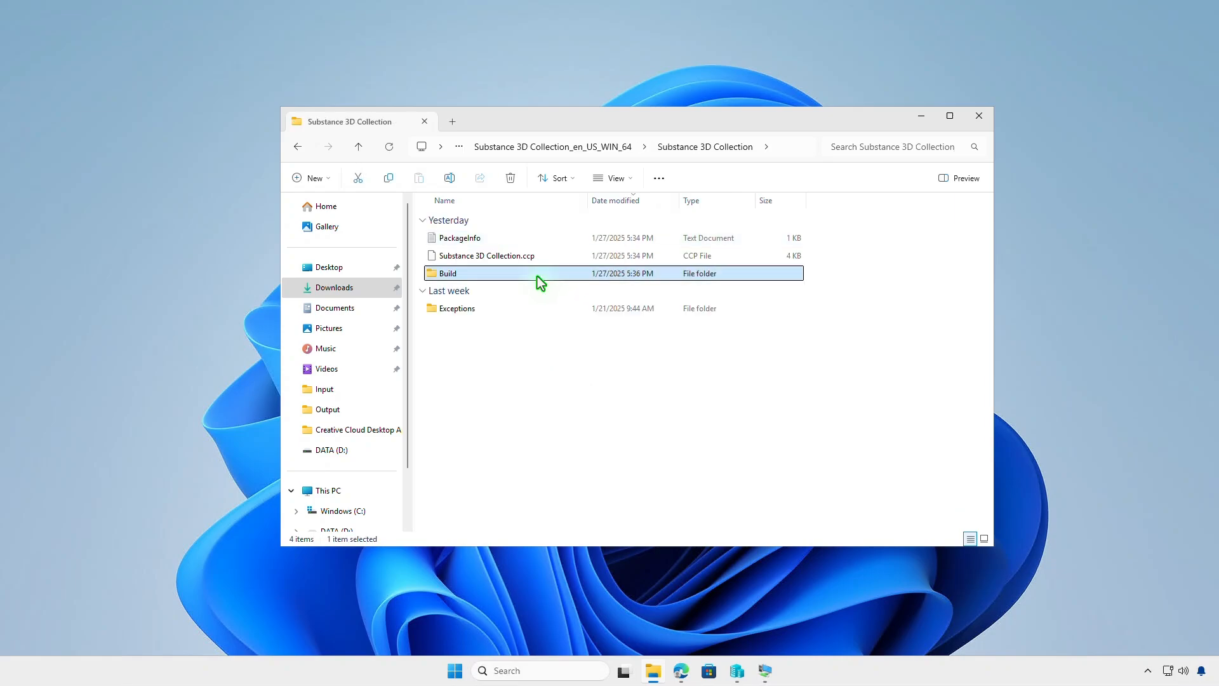
drag(480, 261, 477, 228)
right_click(539, 239)
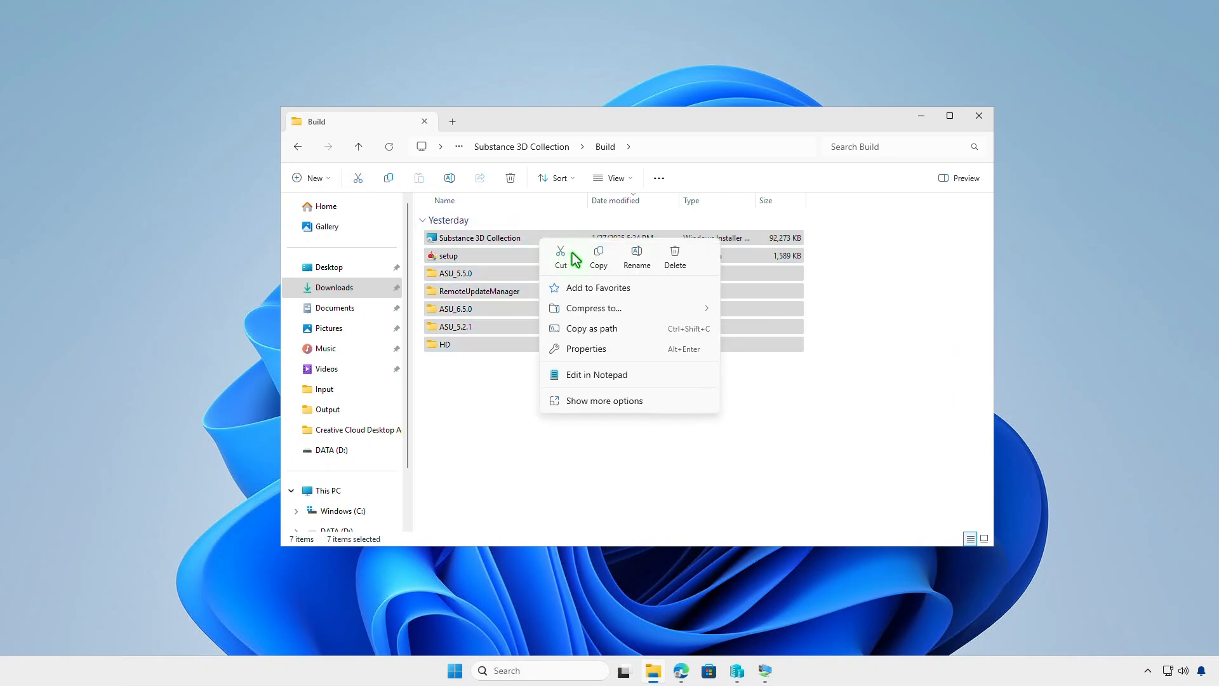
click(602, 260)
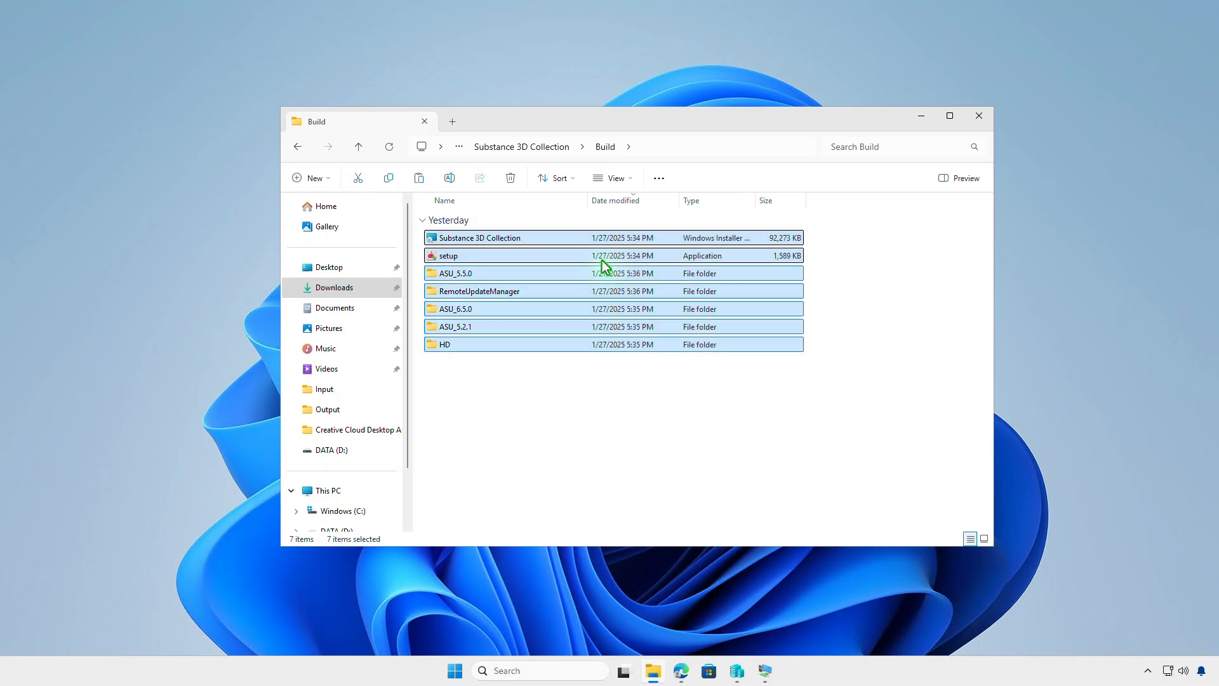
- Paste the copied Build contents into D:\Intune\Input using a second File Explorer tab, and minimize the window from D:\Intune
click(453, 122)
double_click(683, 233)
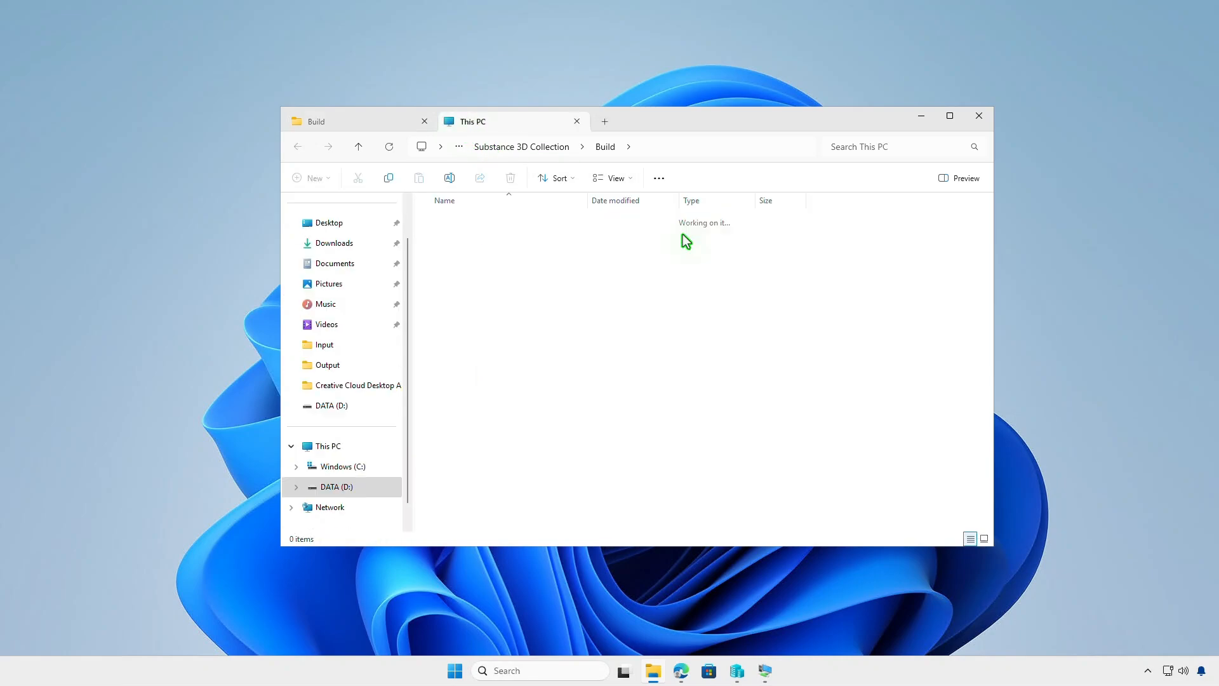
double_click(558, 222)
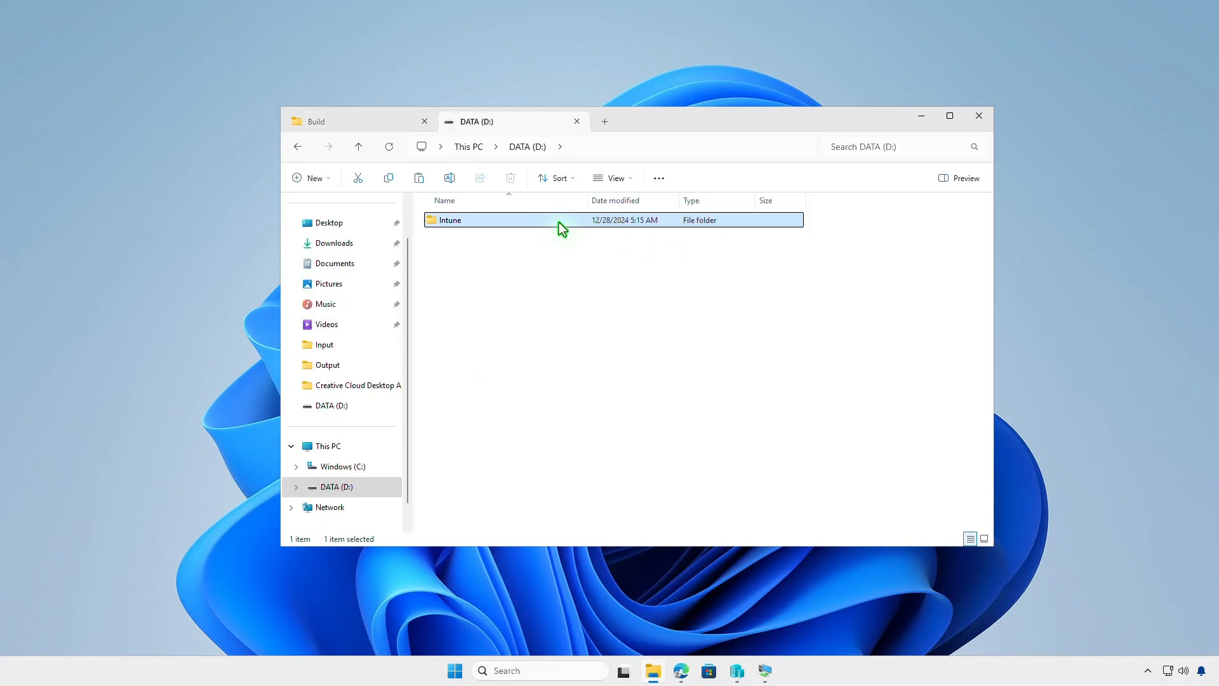
double_click(559, 222)
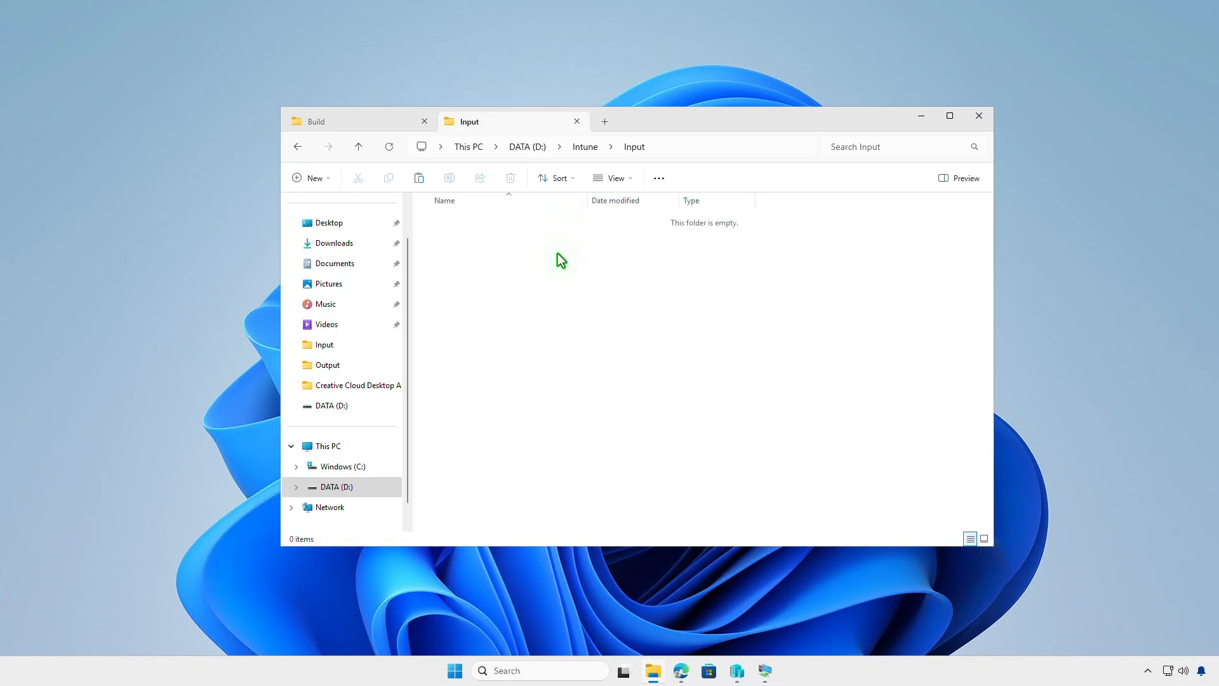
right_click(557, 255)
click(576, 270)
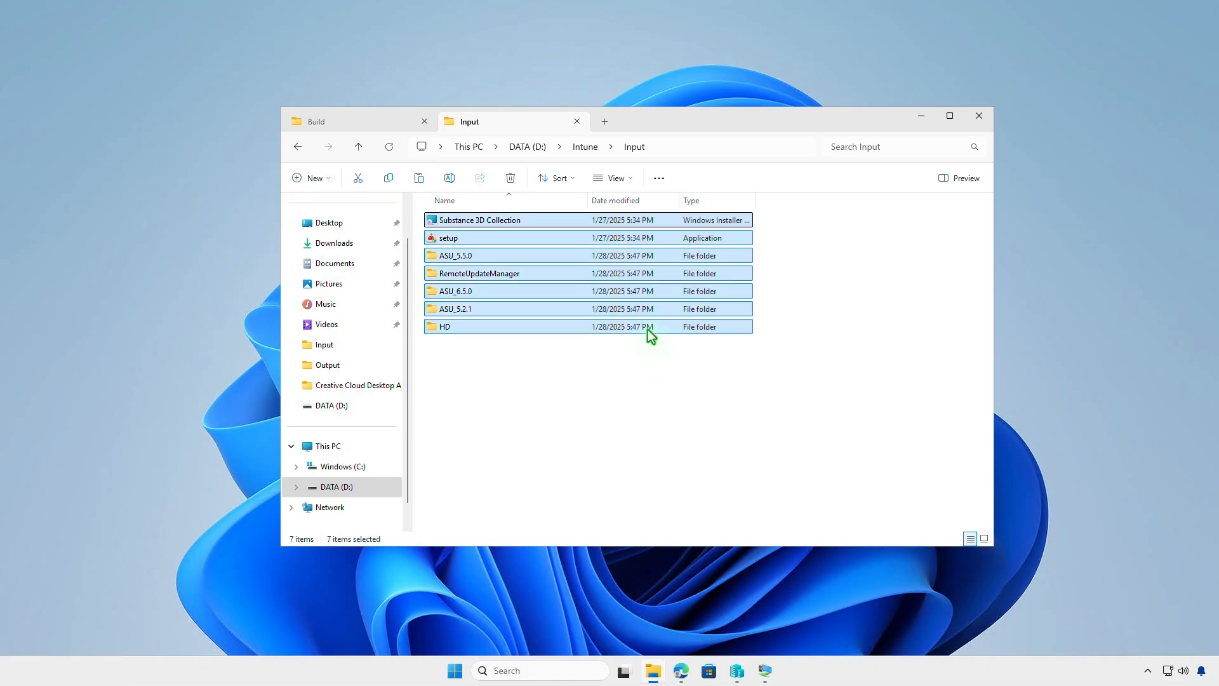
click(584, 147)
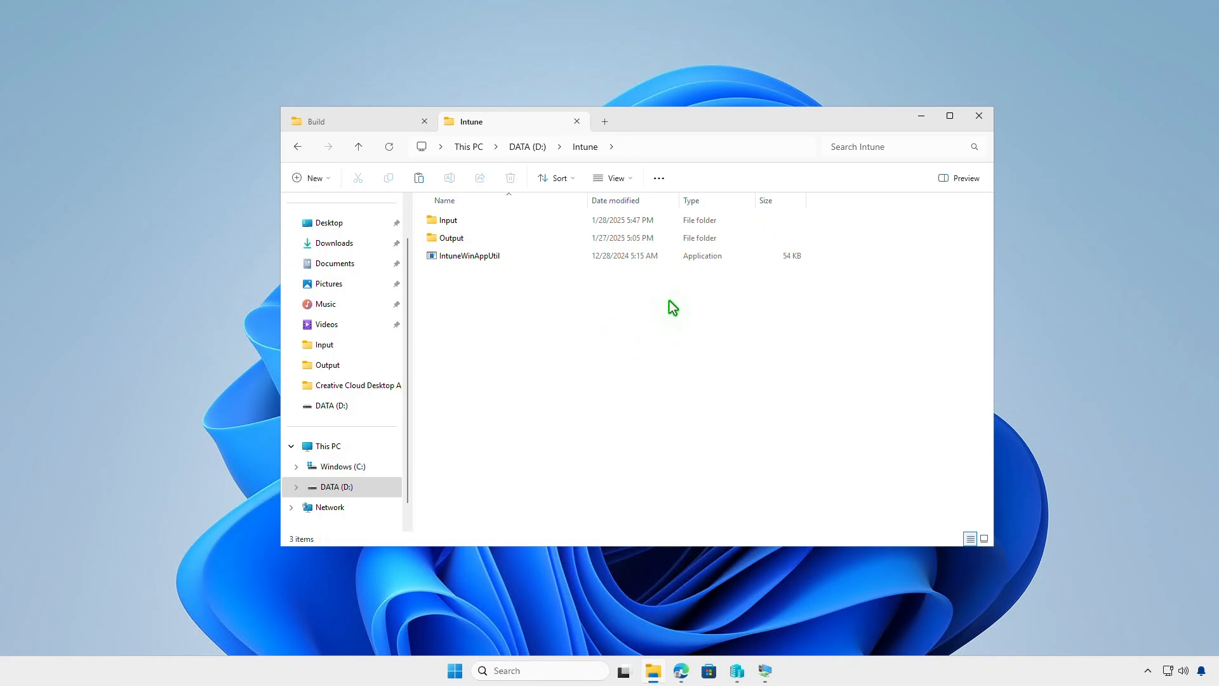
click(912, 118)
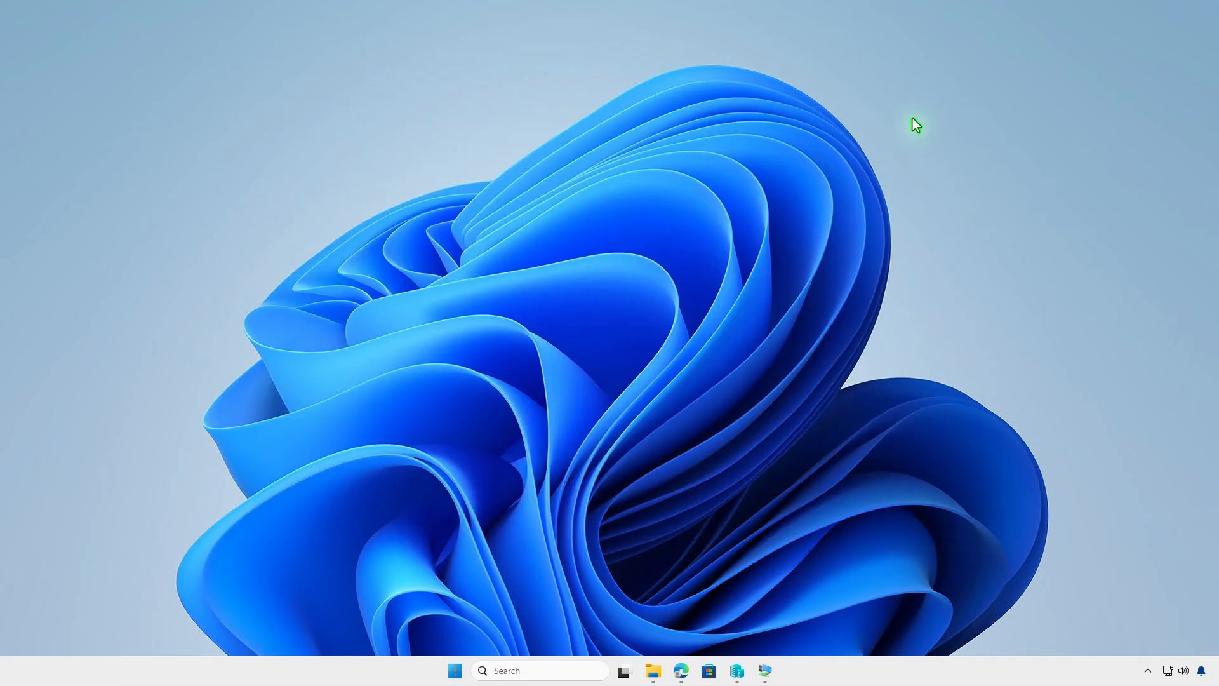
- Open Windows PowerShell as administrator and change the working directory to D:\Intune
right_click(455, 671)
click(489, 490)
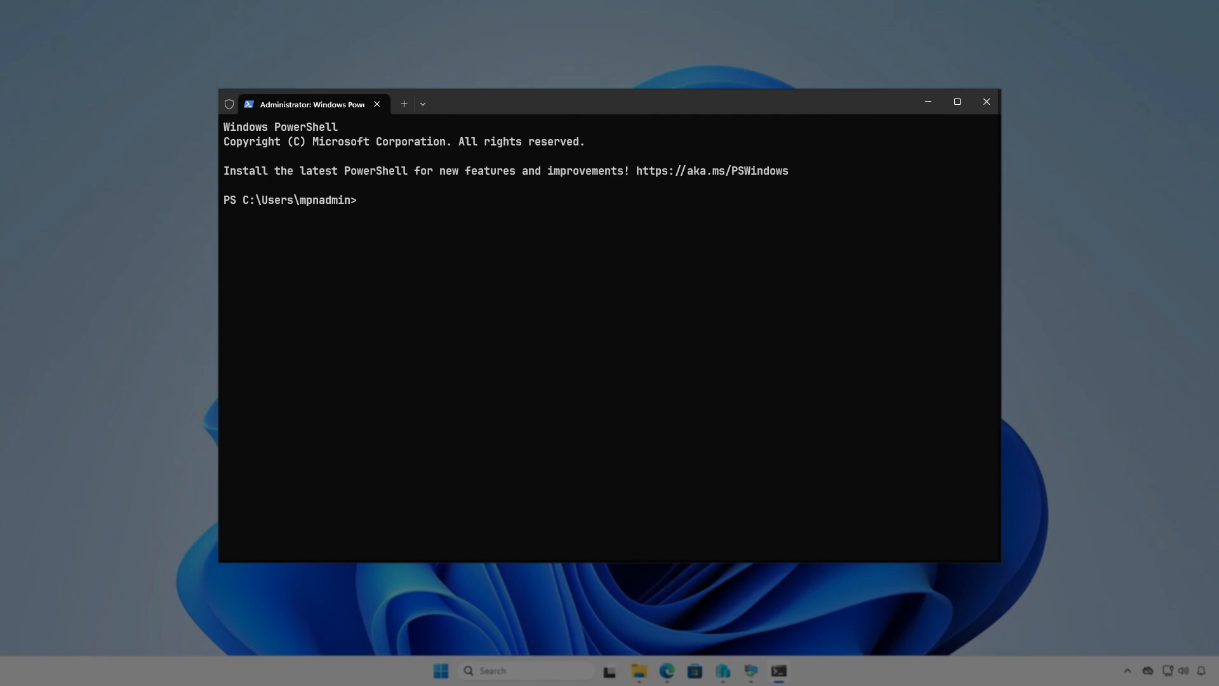
text(cd d:\In)
key(Tab)
key(Return)
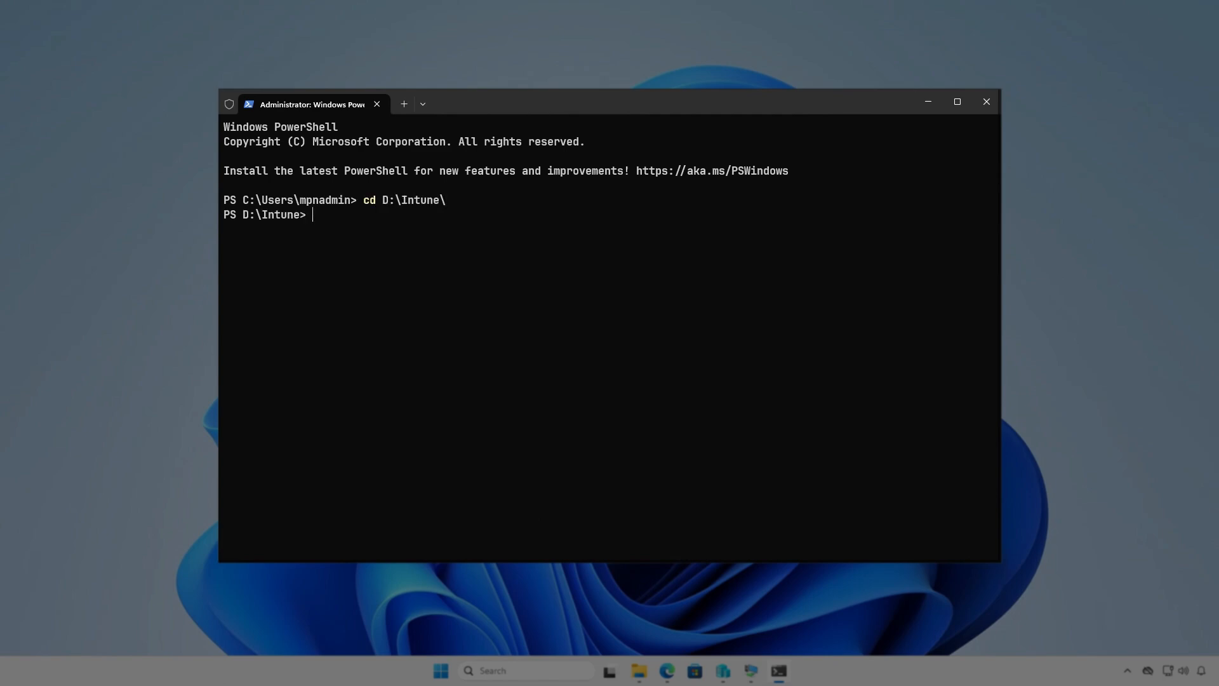
key(Return)
- Run IntuneWinAppUtil.exe with source folder D:\Intune\Input, setup file D:\Intune\Input\setup.exe, output folder D:\Intune\Output and no catalog folder
text(intu)
key(Tab)
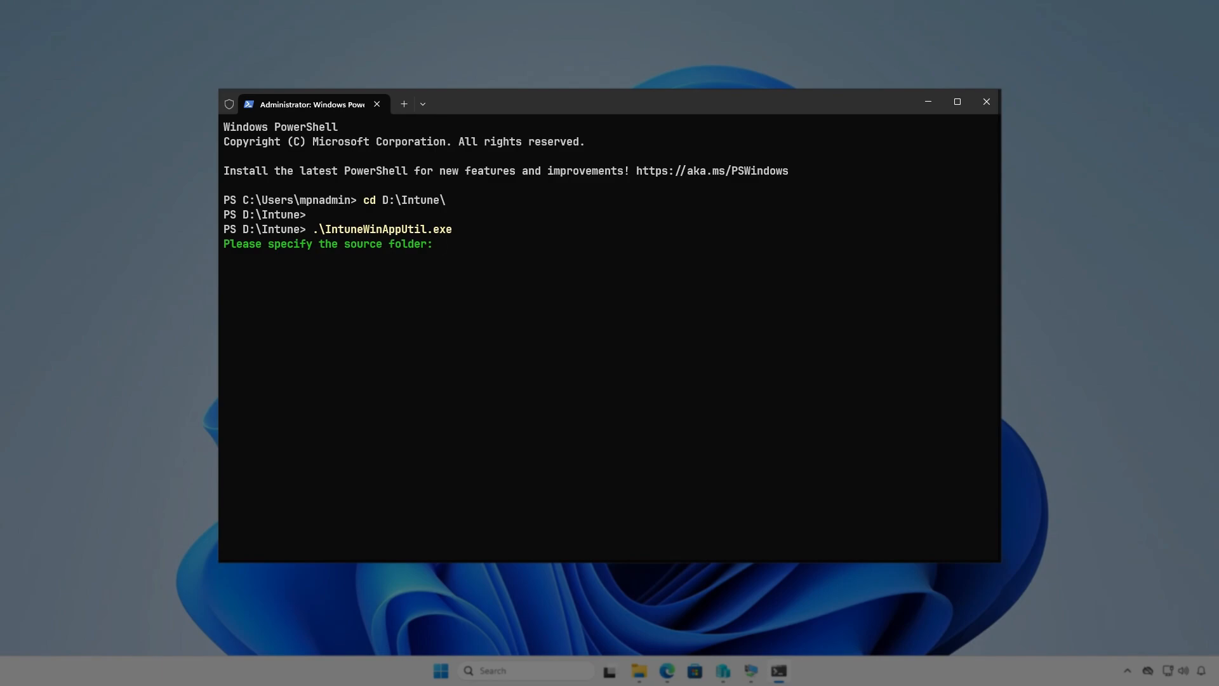
text(D:\Intune\Input)
key(Return)
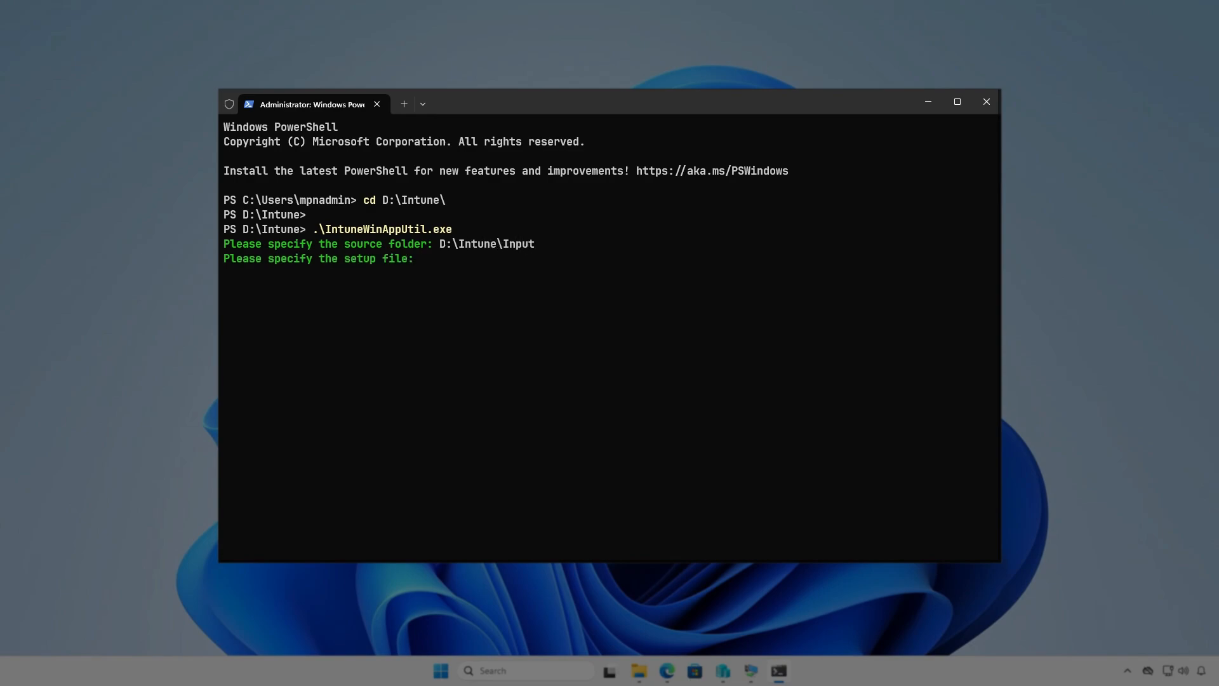
text(D:\Intune\Input\setup.exe)
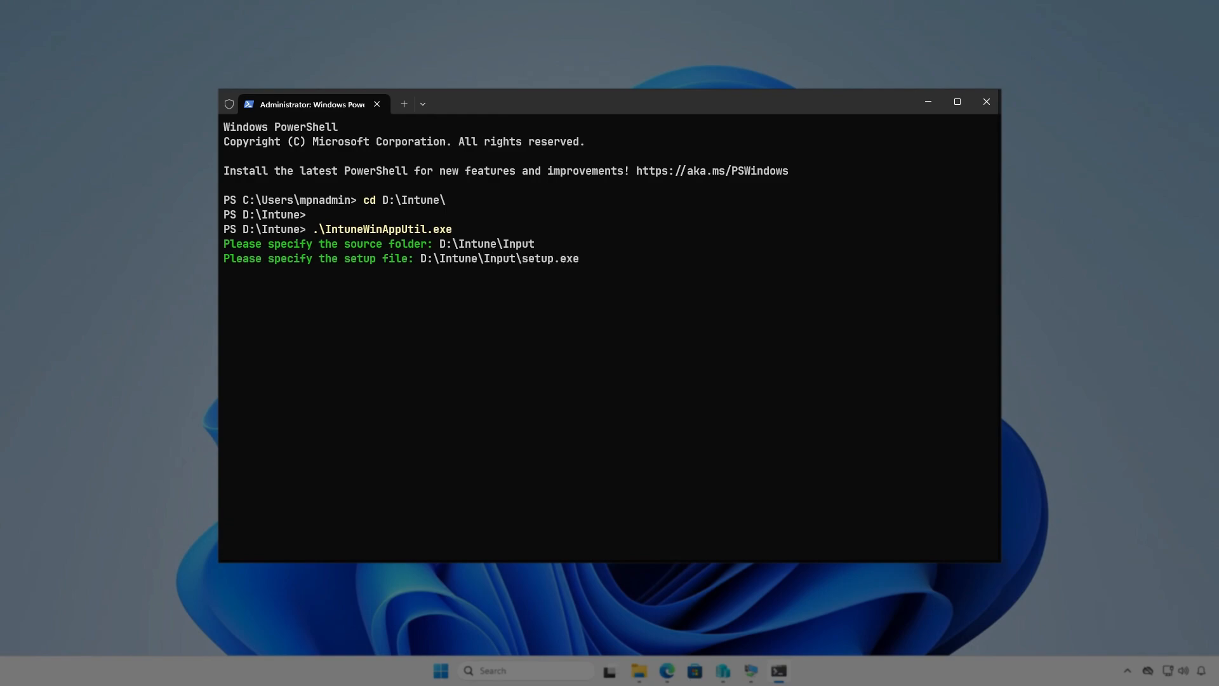
key(Return)
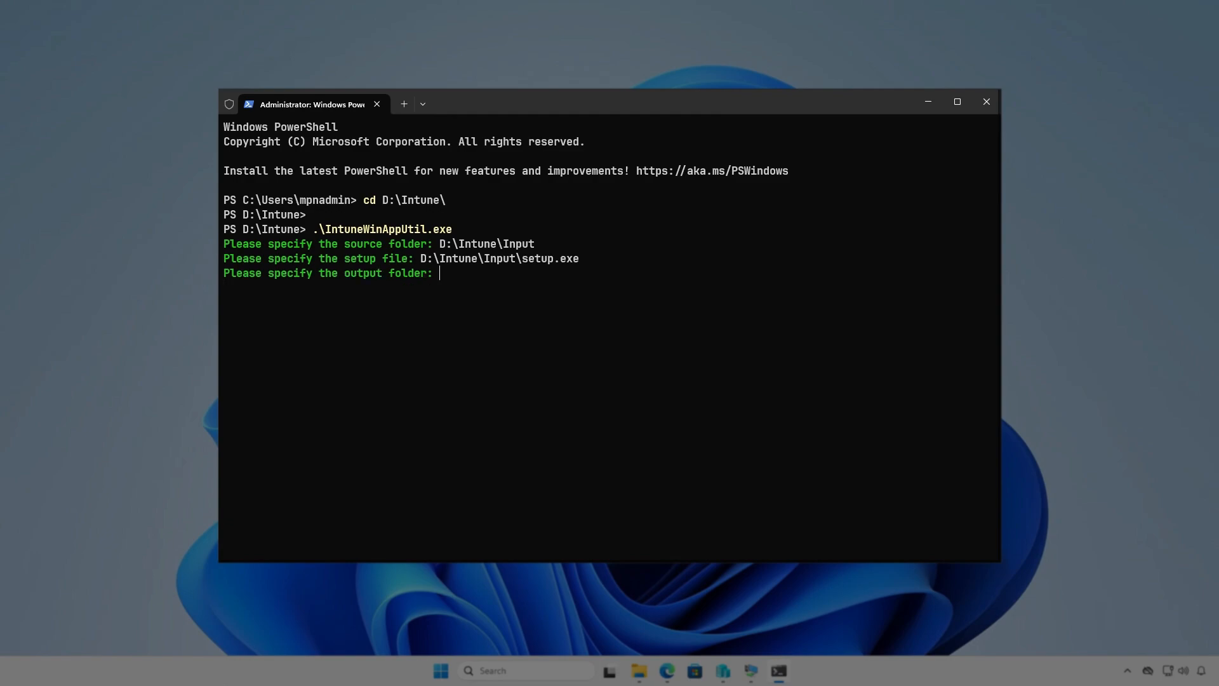
text(D:\Intune\Output)
key(Return)
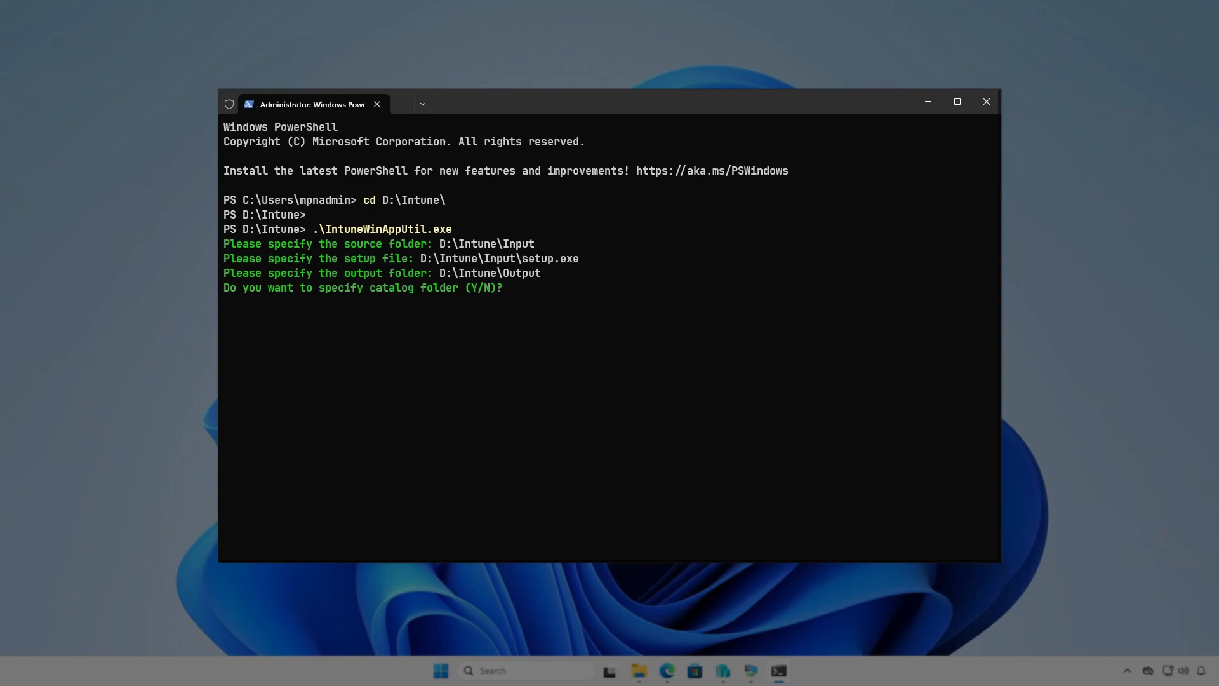
key(n)
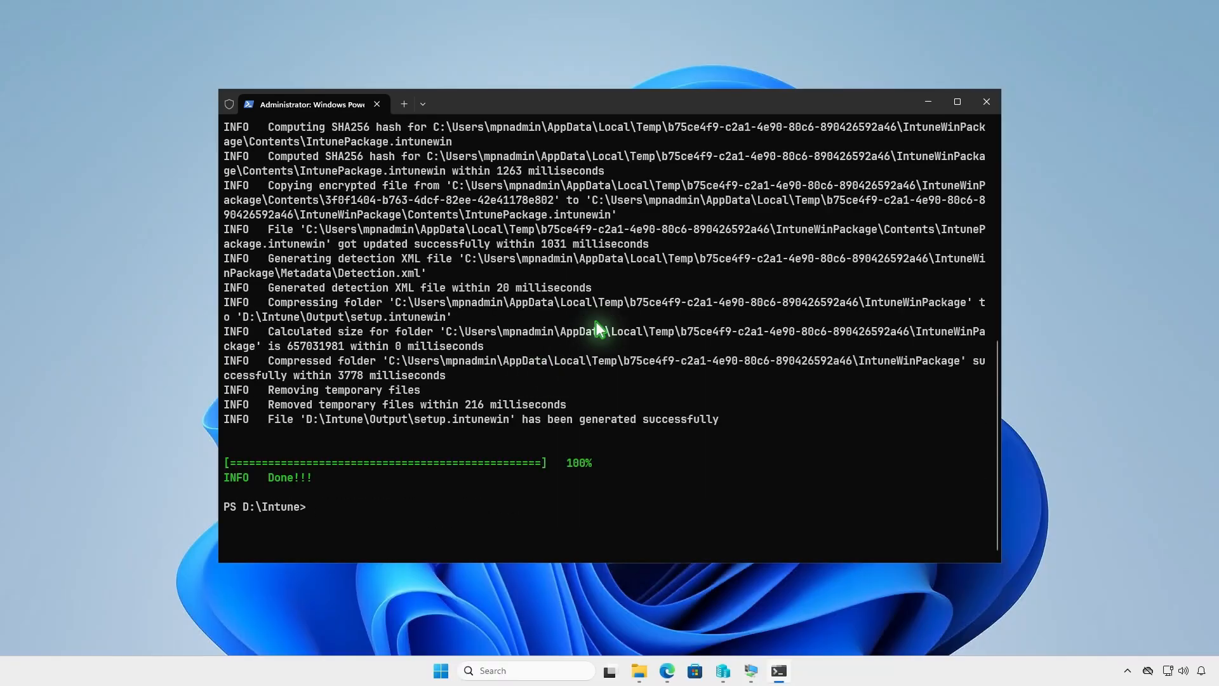
- Switch to File Explorer and check the D:\Intune\Output folder for the generated package file
click(928, 102)
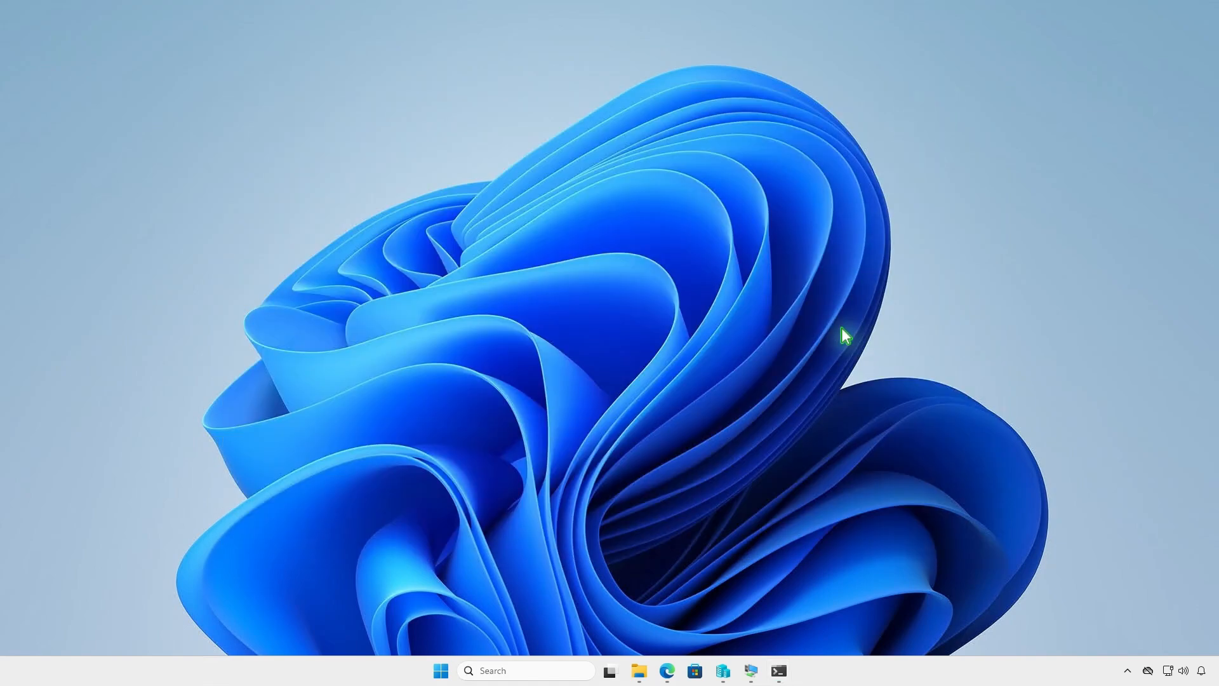
click(640, 672)
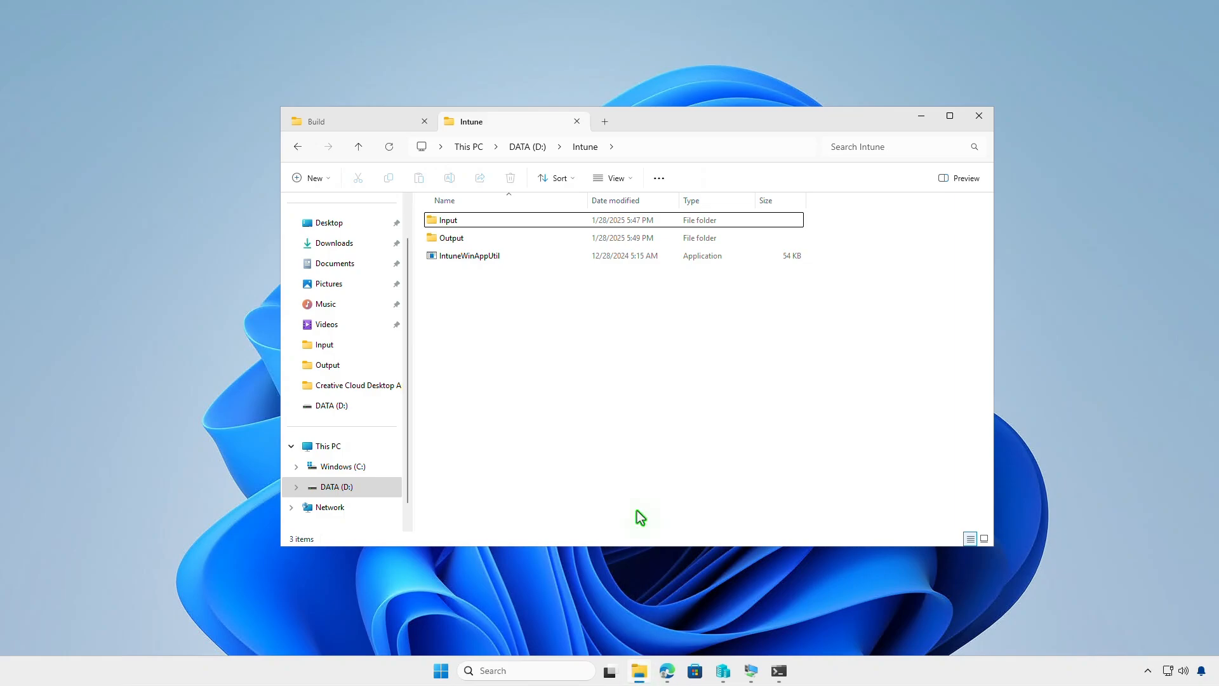
double_click(579, 243)
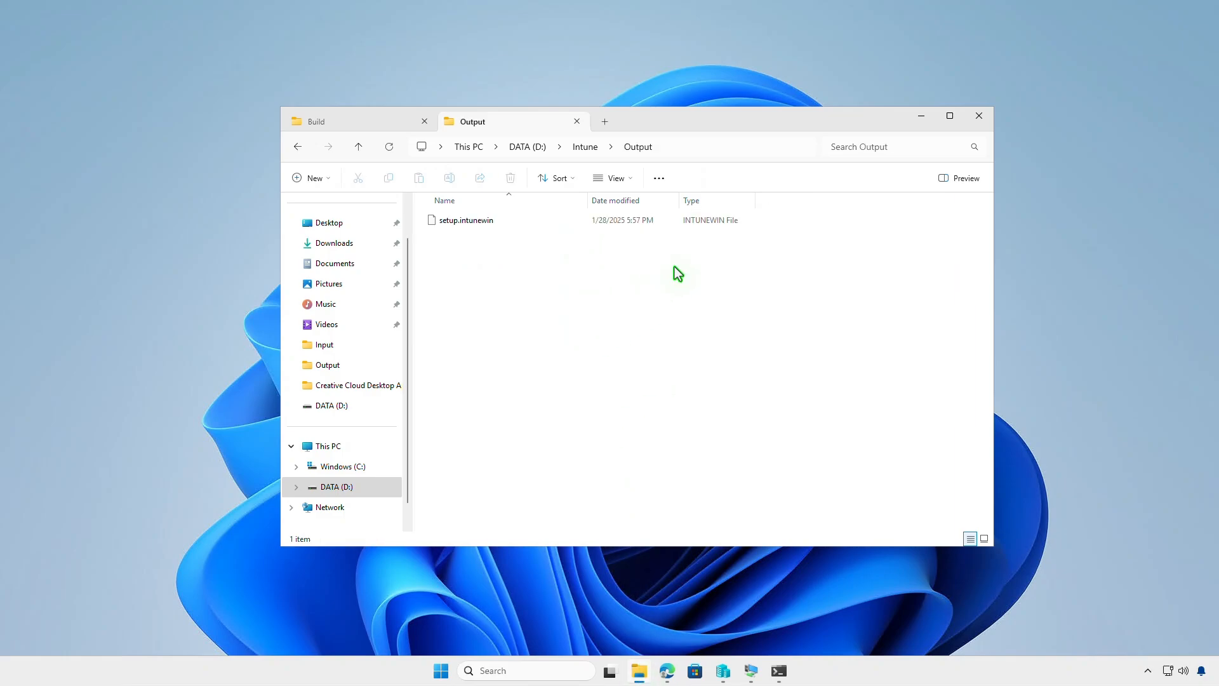
click(918, 117)
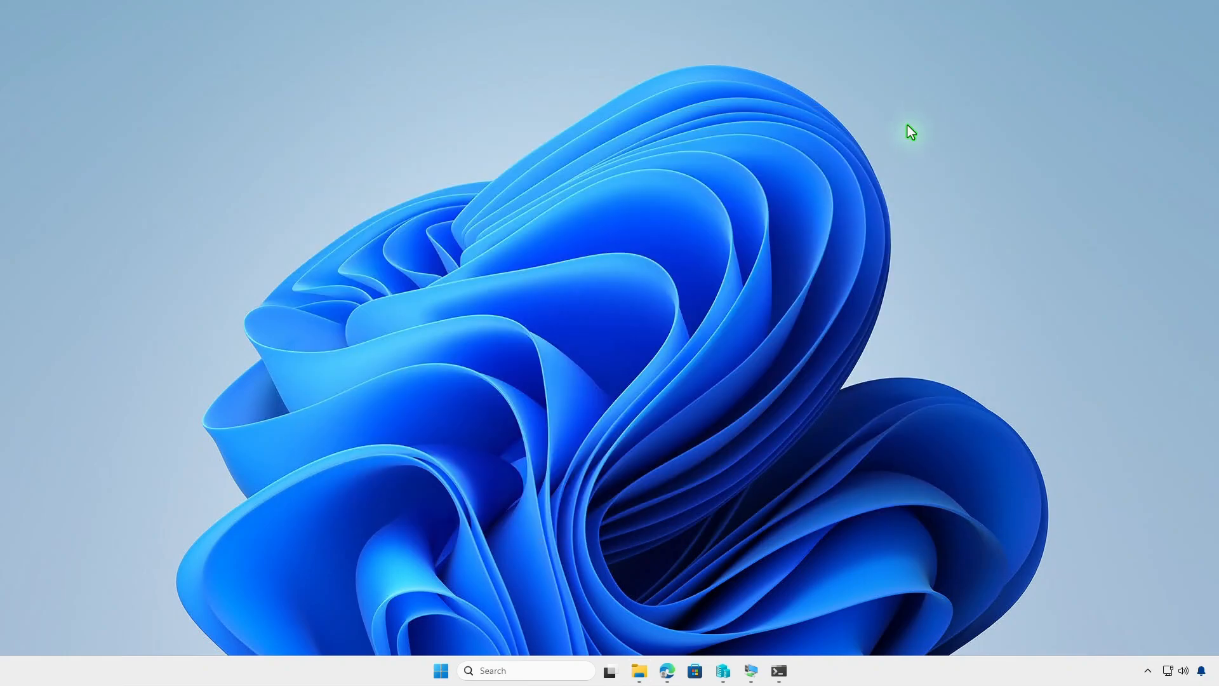
- Switch to the Intune admin center in Edge and start adding a Windows app of type Windows app (Win32)
click(668, 671)
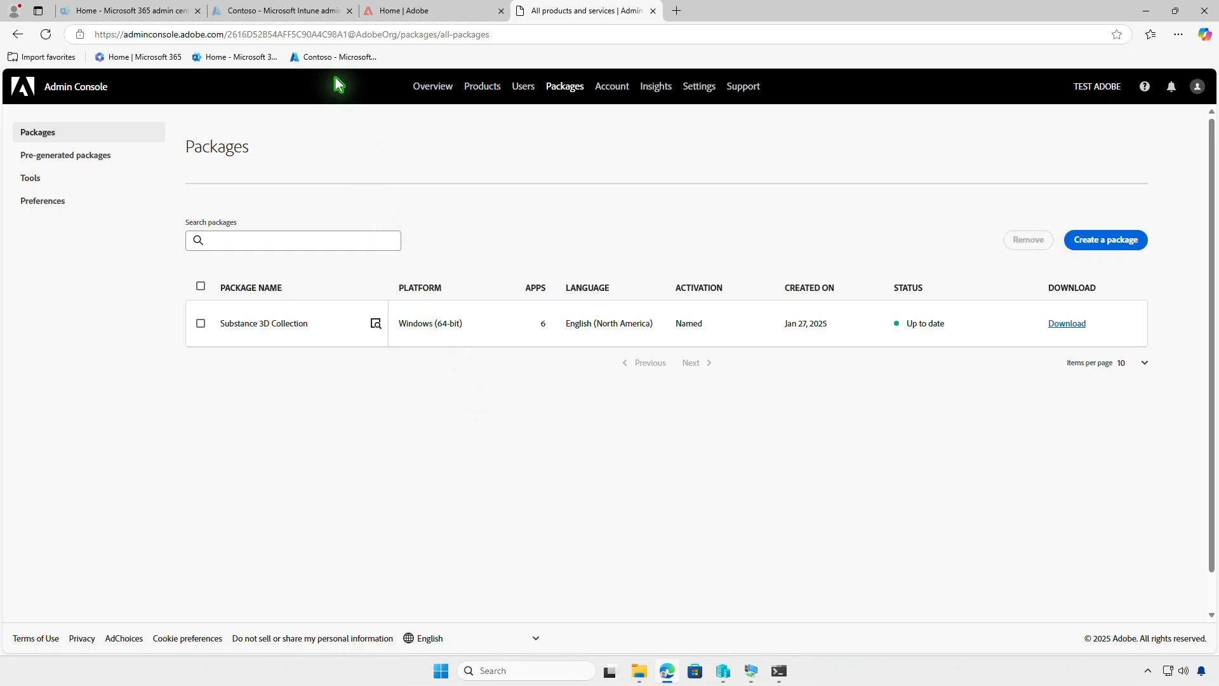
click(320, 20)
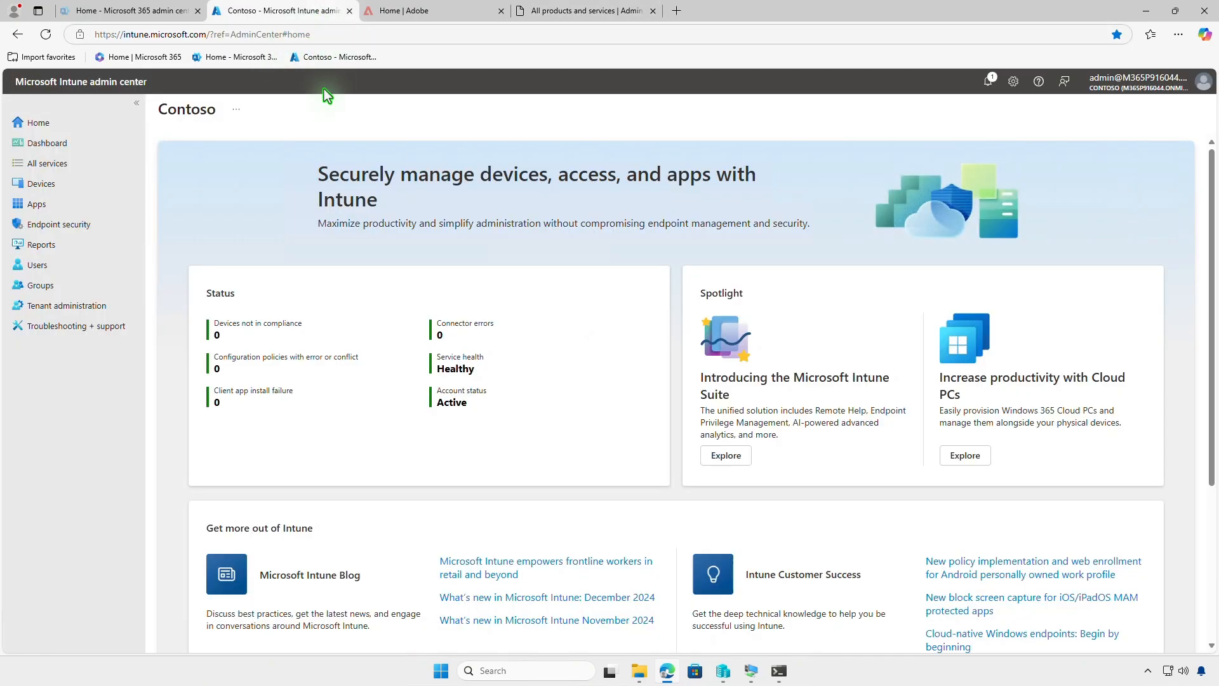
click(66, 204)
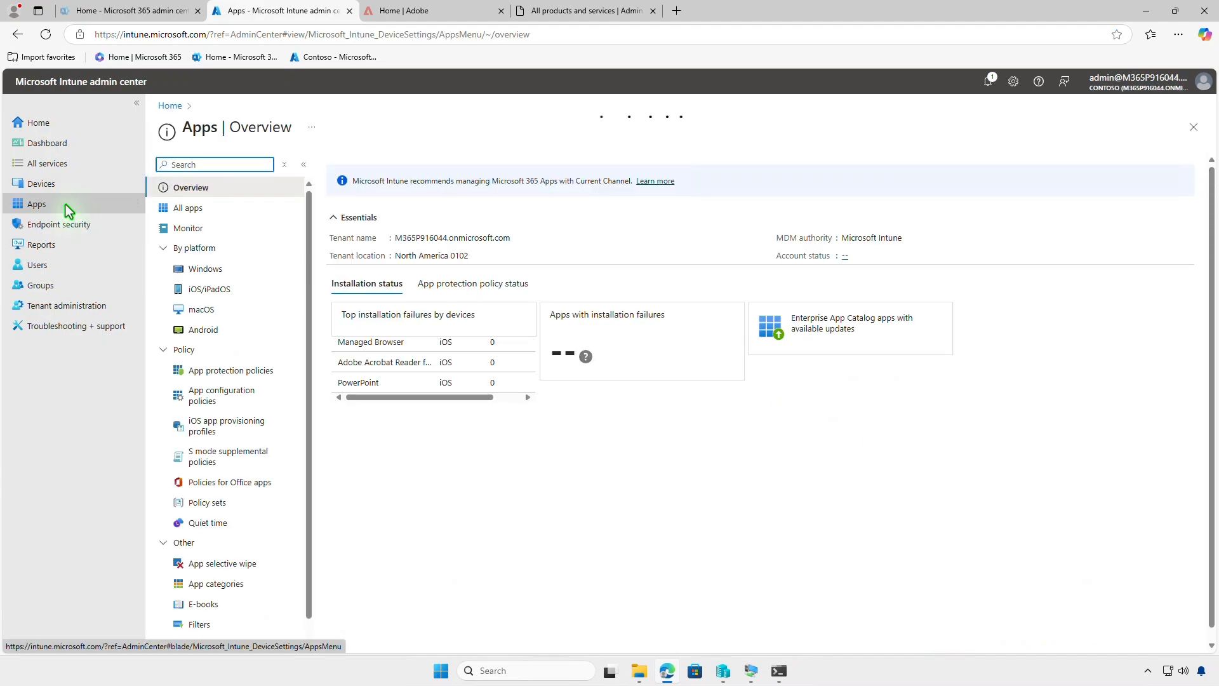
click(247, 276)
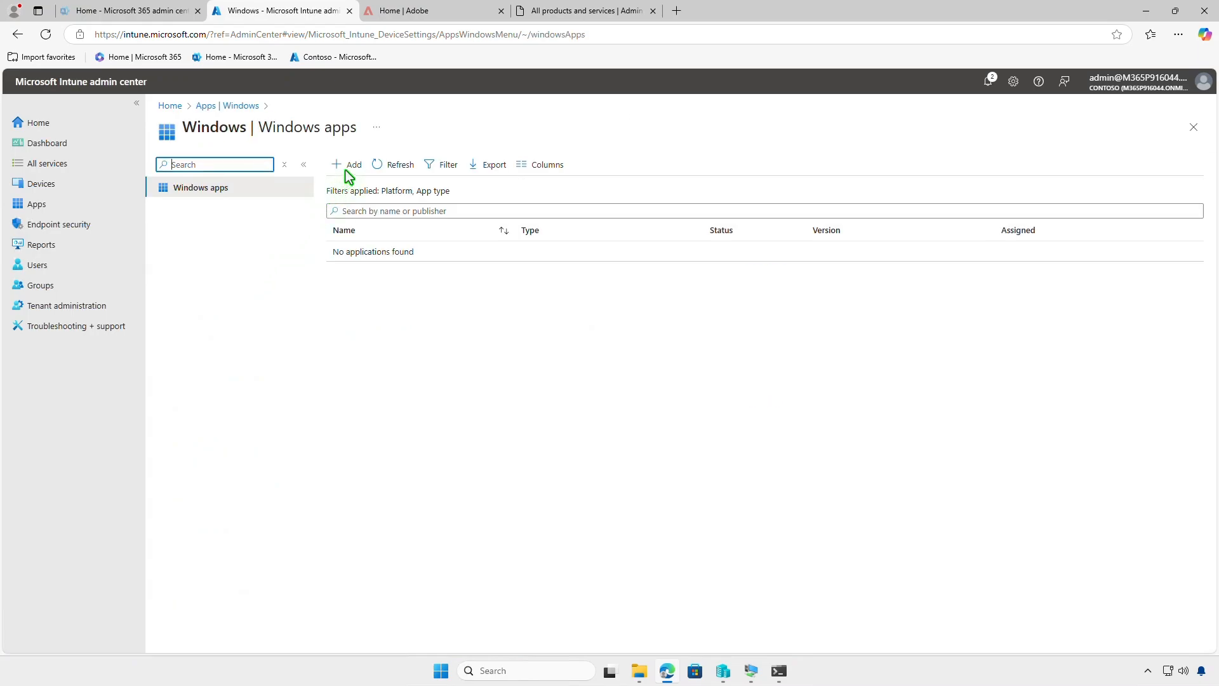
click(347, 168)
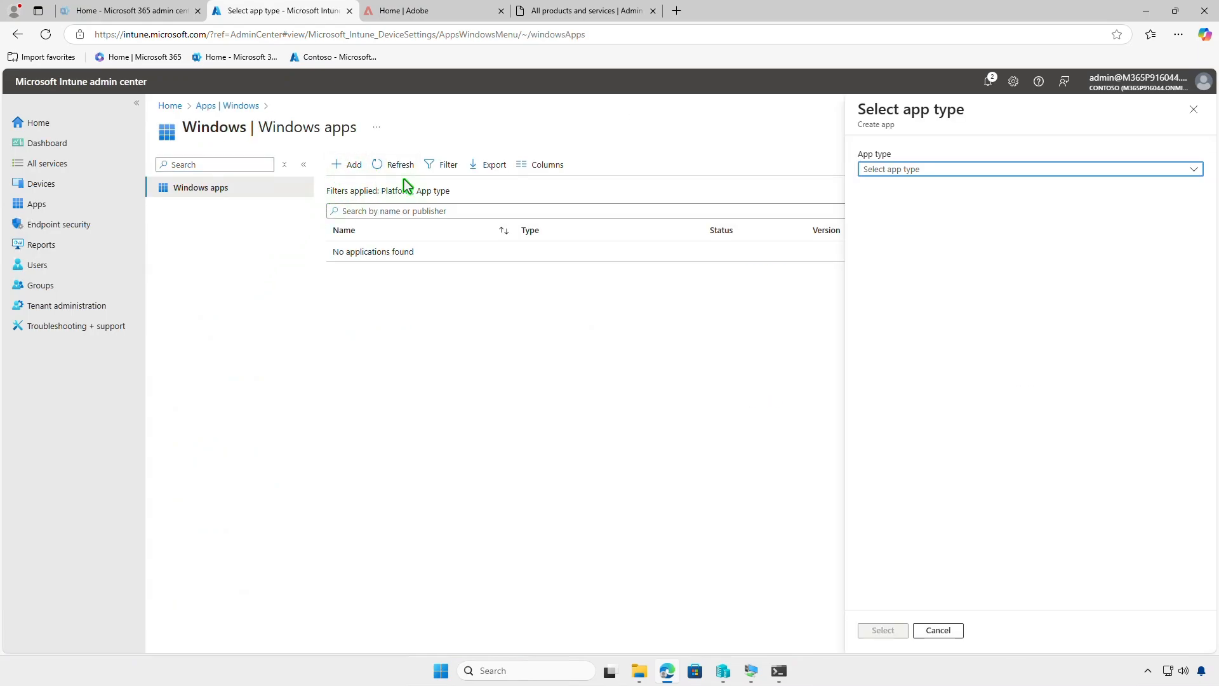
click(1031, 170)
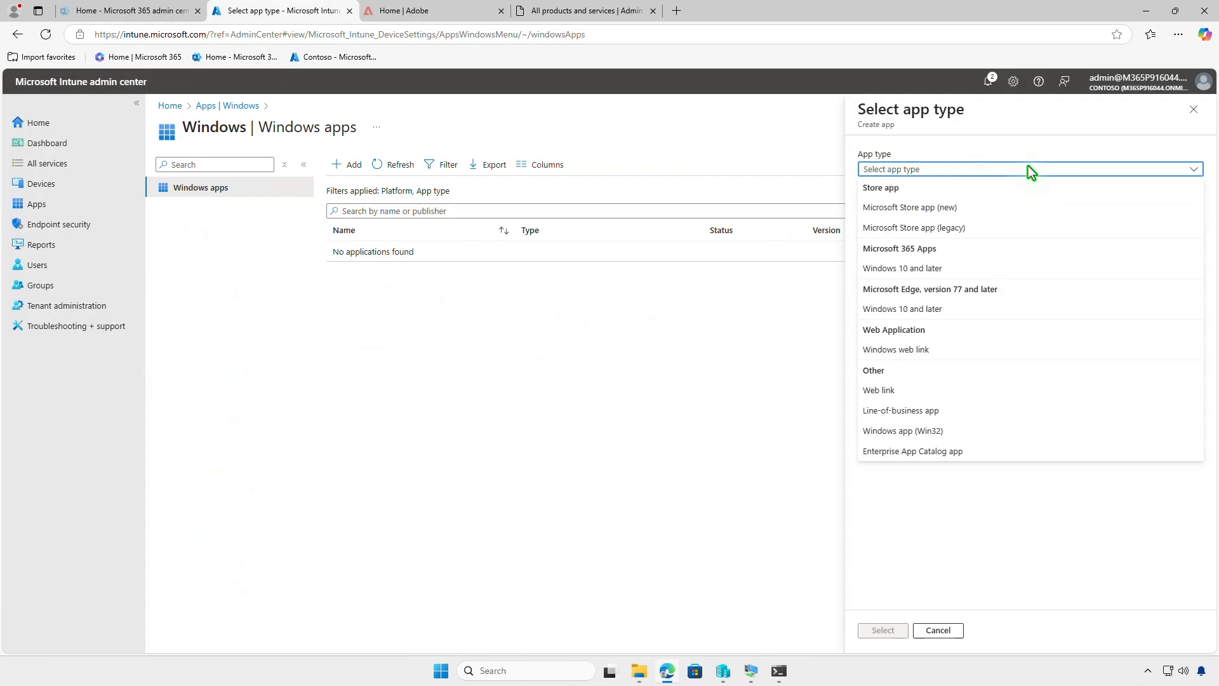
click(981, 429)
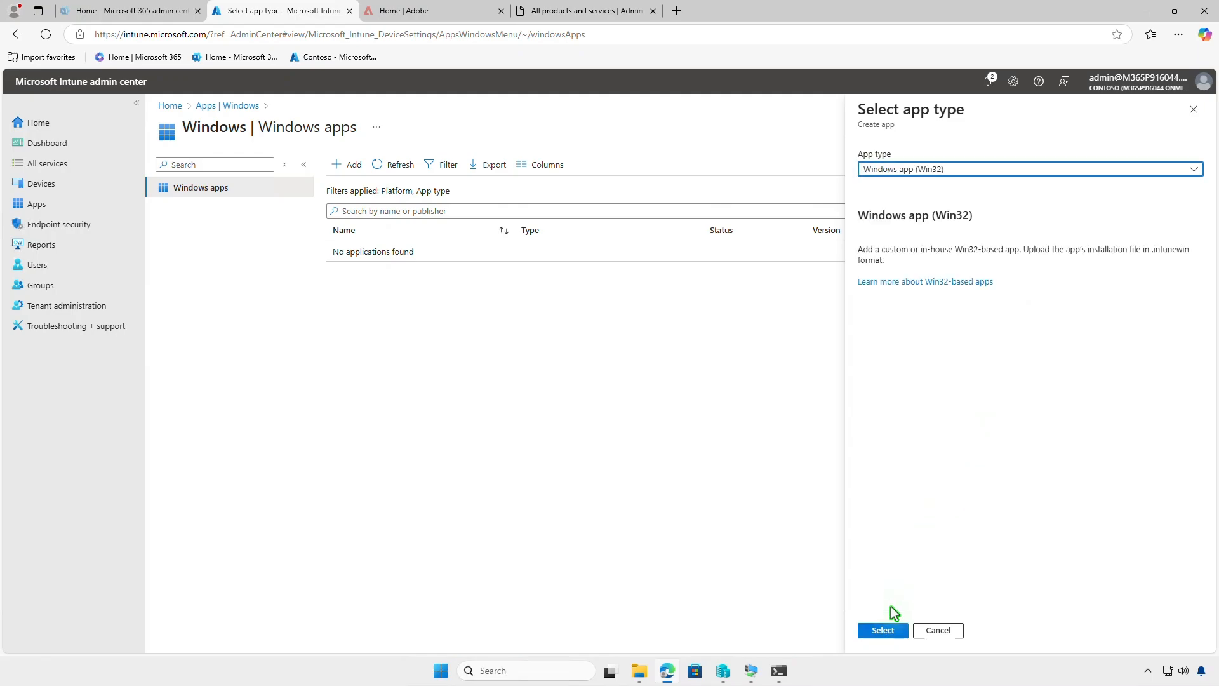
click(883, 629)
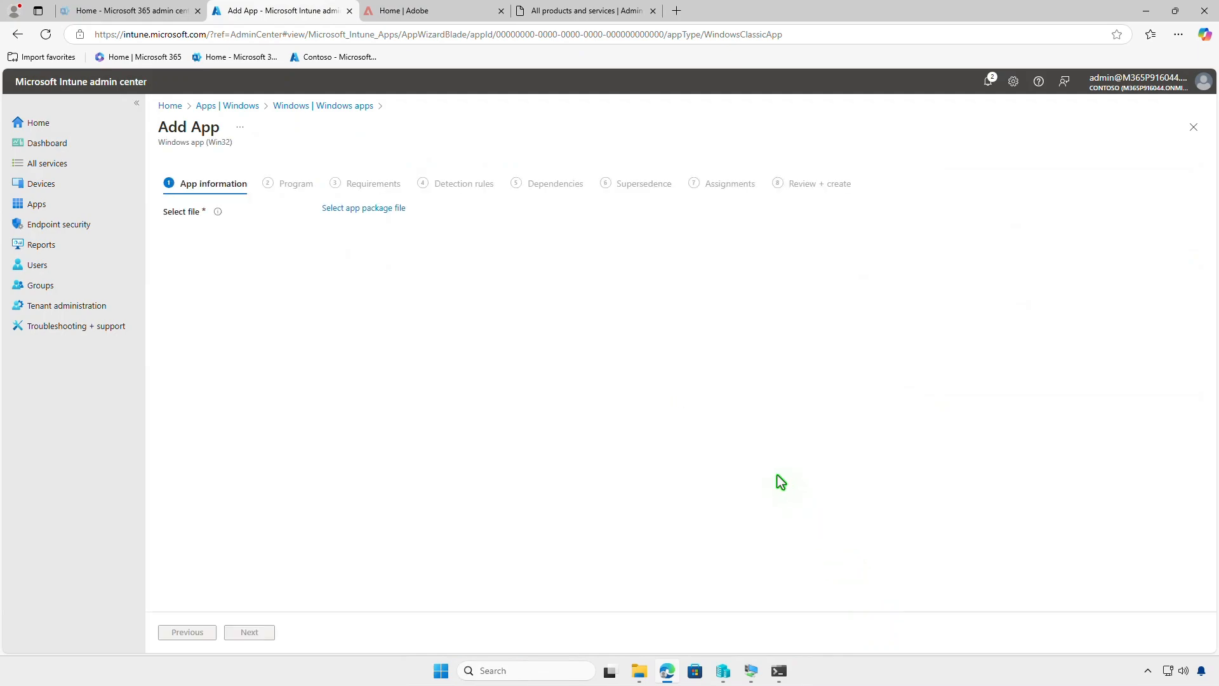
- Select setup.intunewin from the D:\Intune\Output folder as the app package file
click(382, 208)
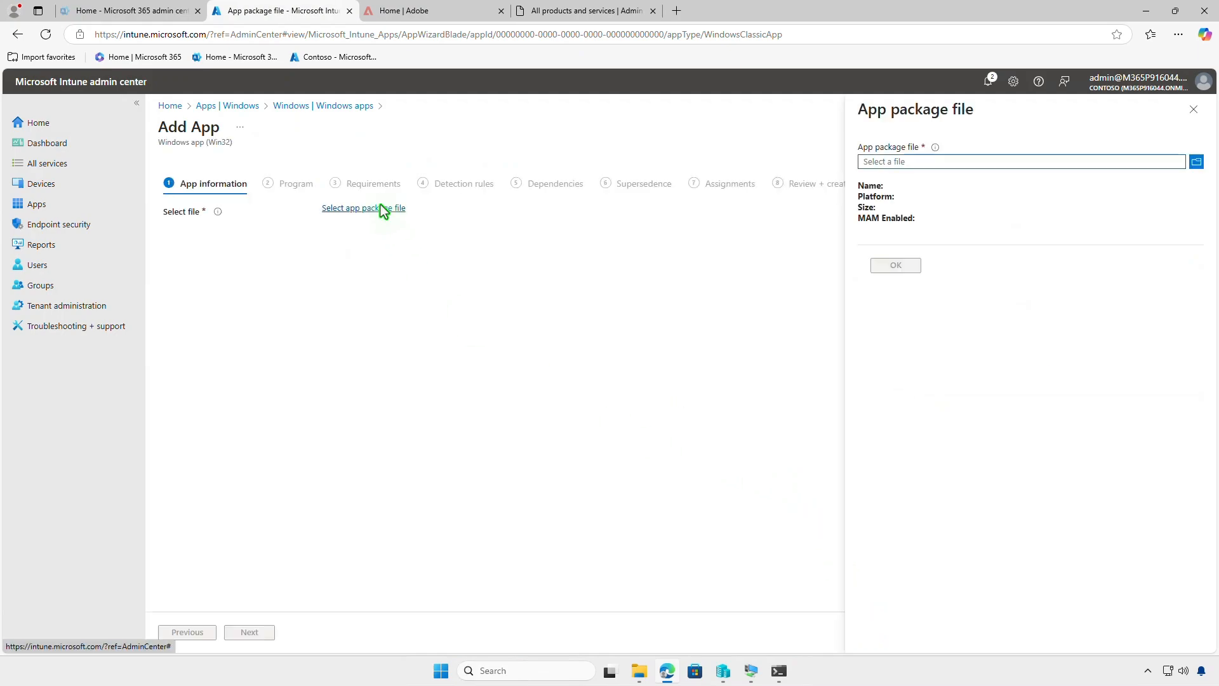
click(981, 162)
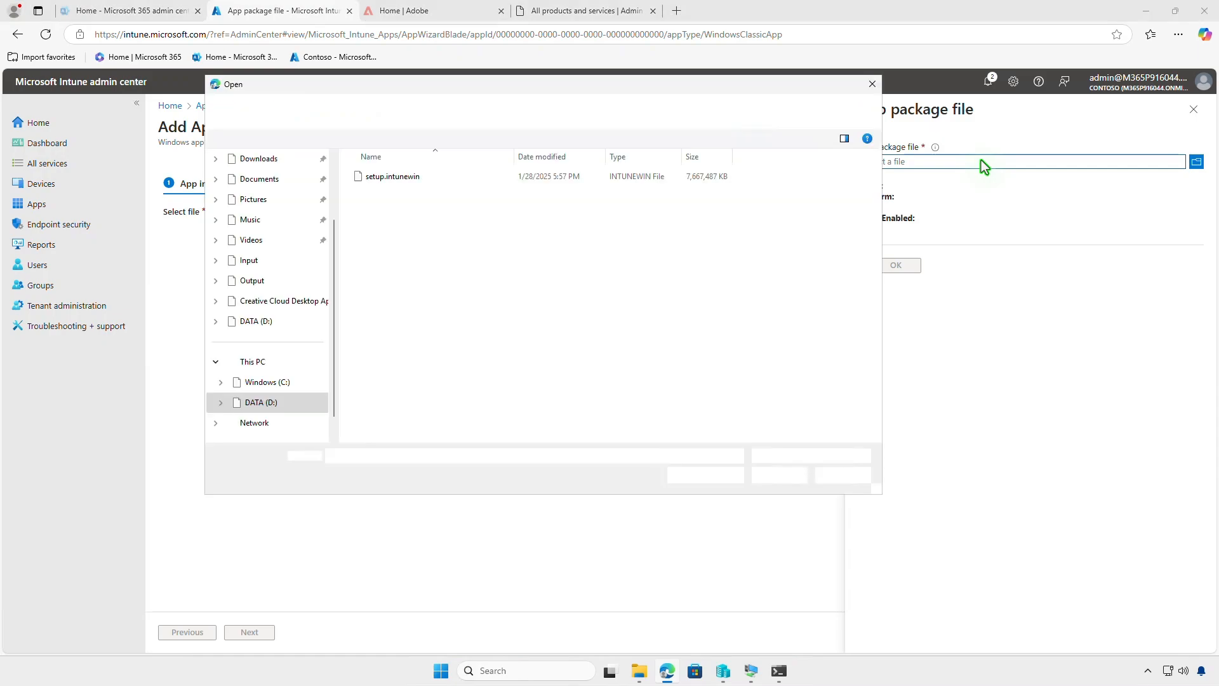
click(432, 176)
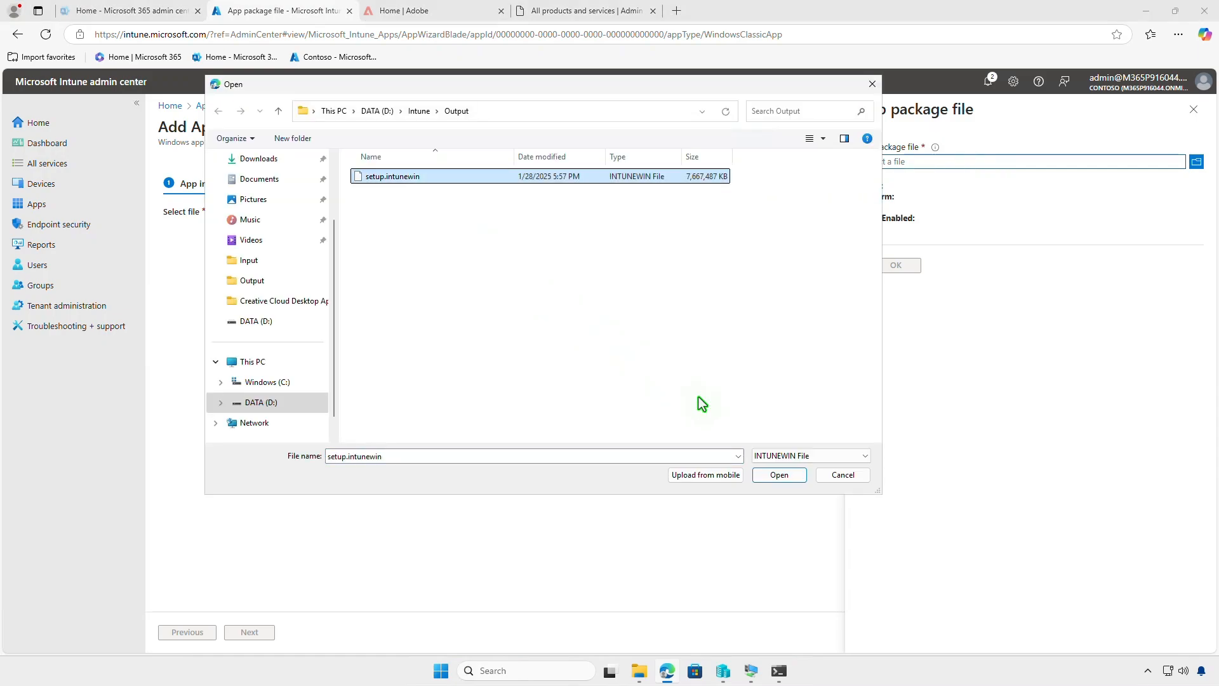
click(779, 475)
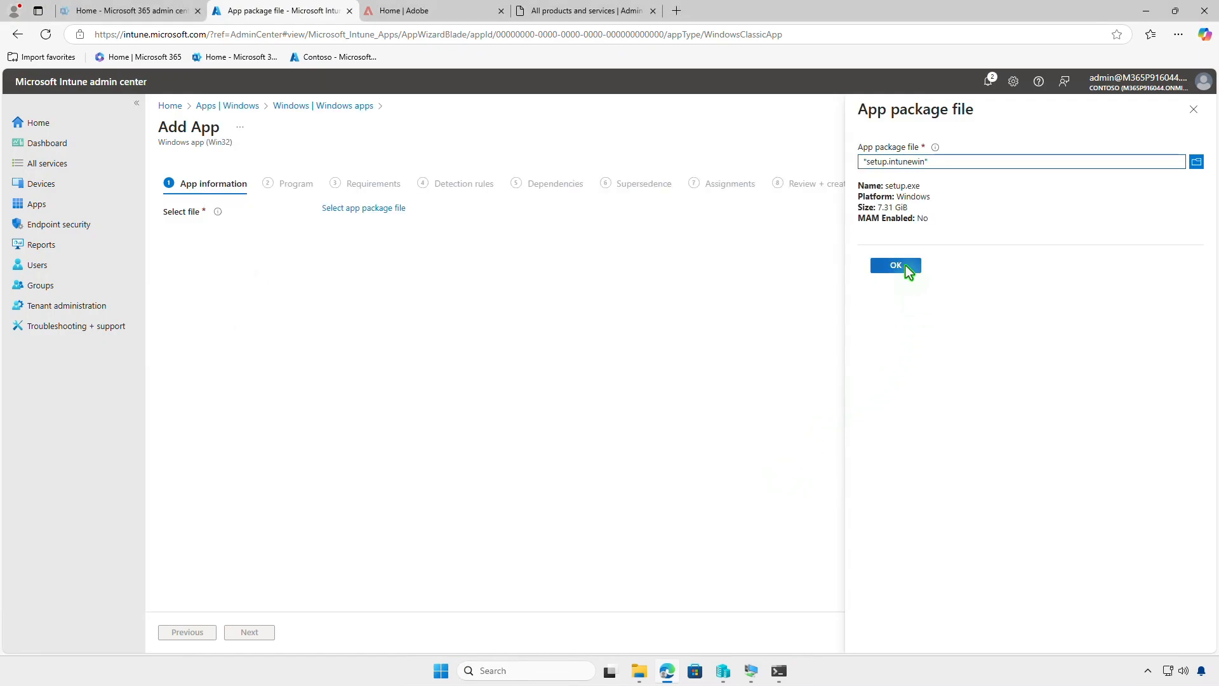
click(907, 268)
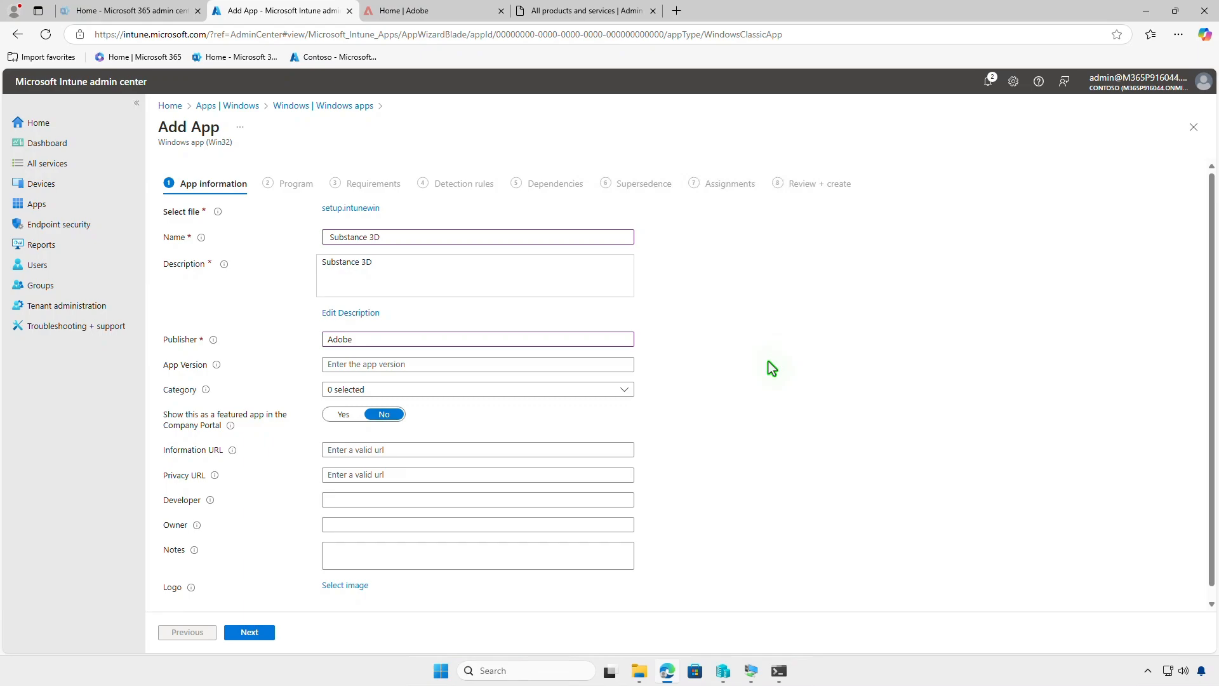
- Fill in the app information with name and description Substance 3D and publisher Adobe, without adding a logo
click(356, 591)
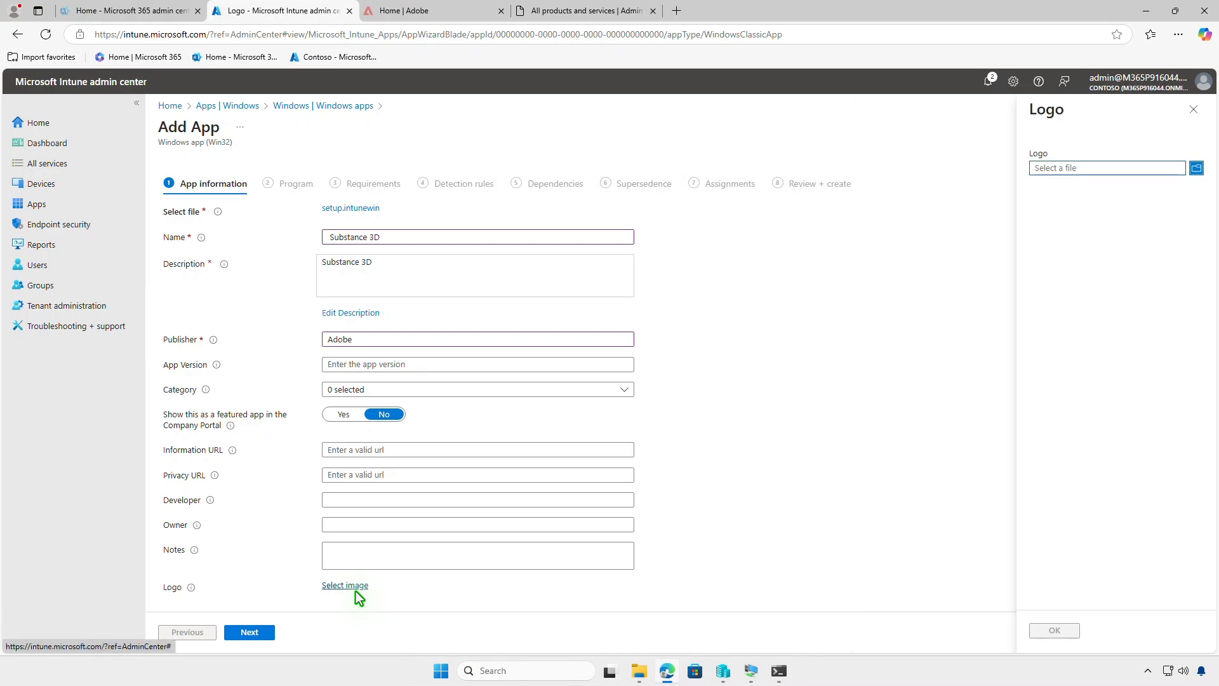
click(1193, 110)
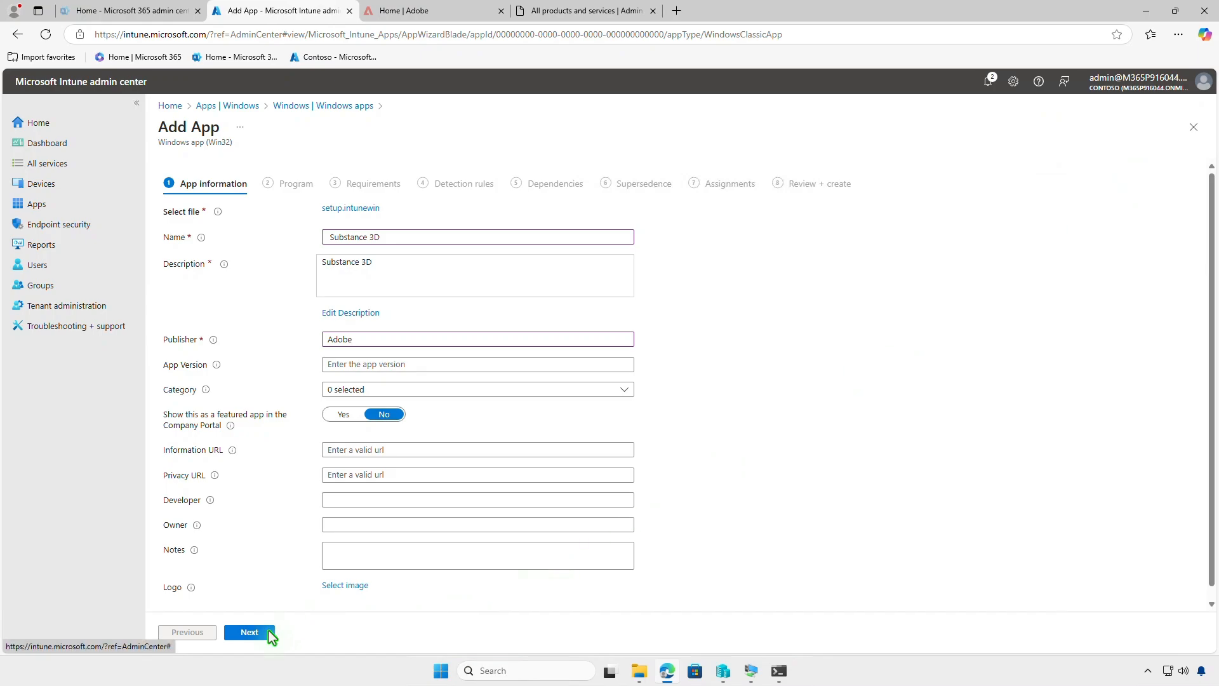
click(267, 631)
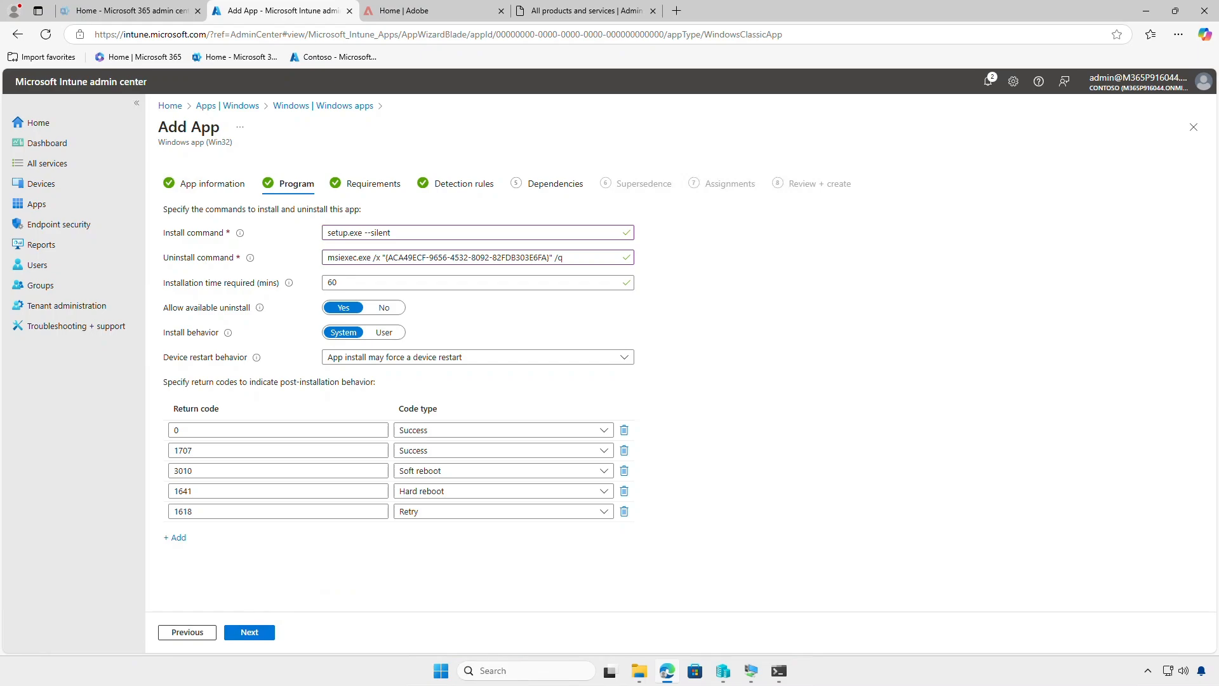
click(259, 634)
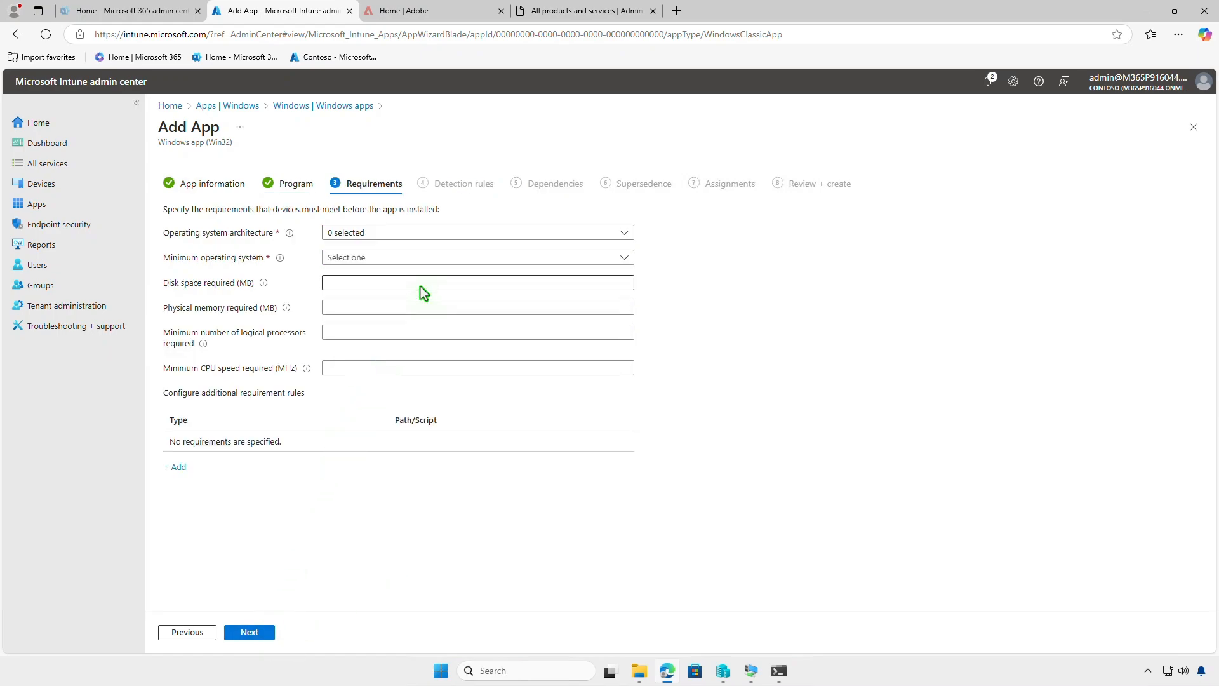
- Set the app requirements to 64-bit operating system architecture and Windows 10 1607 as the minimum operating system
click(444, 235)
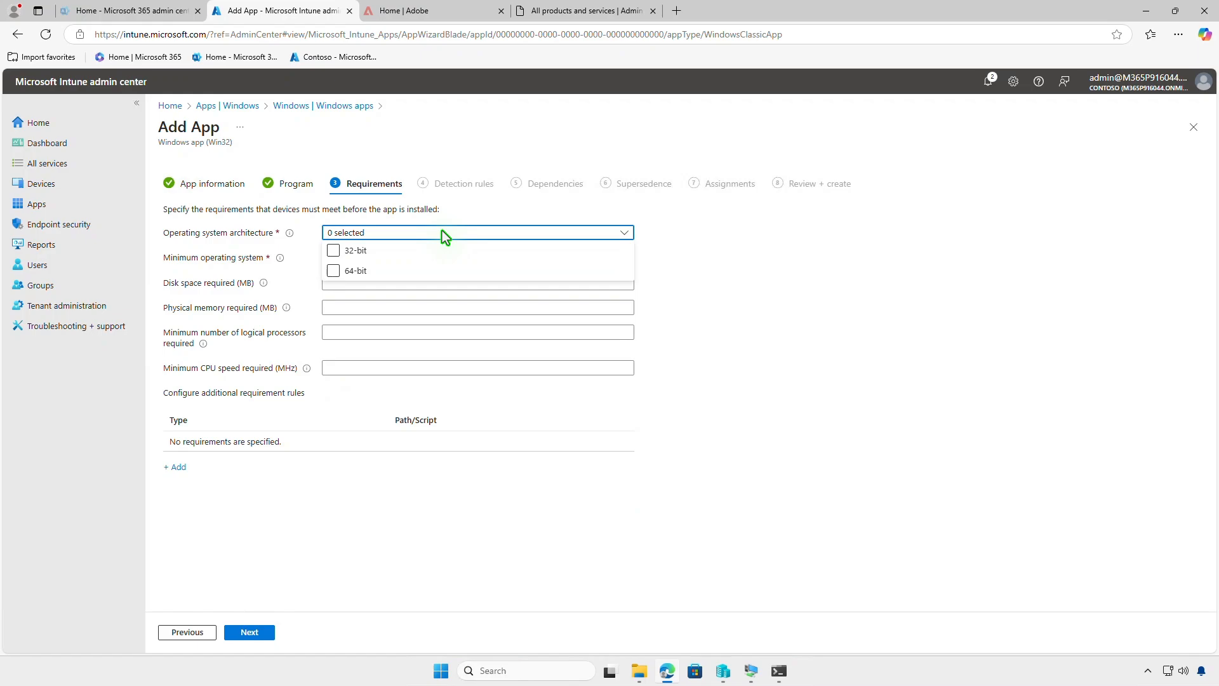
click(402, 270)
click(291, 283)
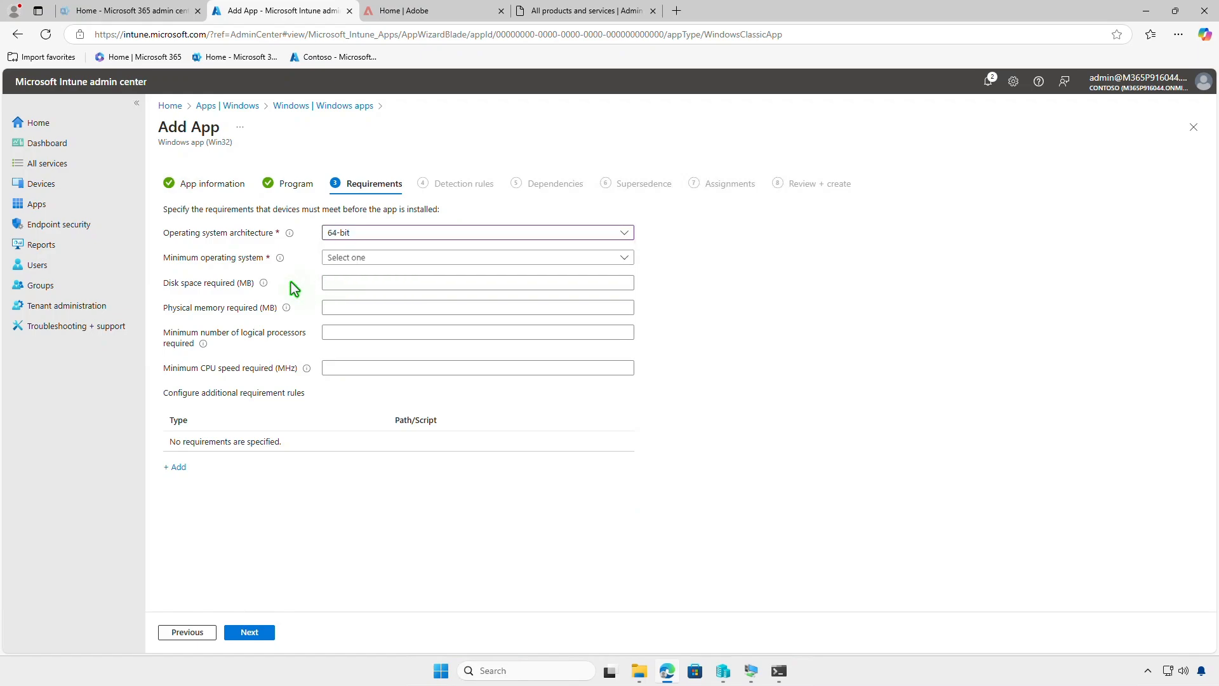
click(387, 260)
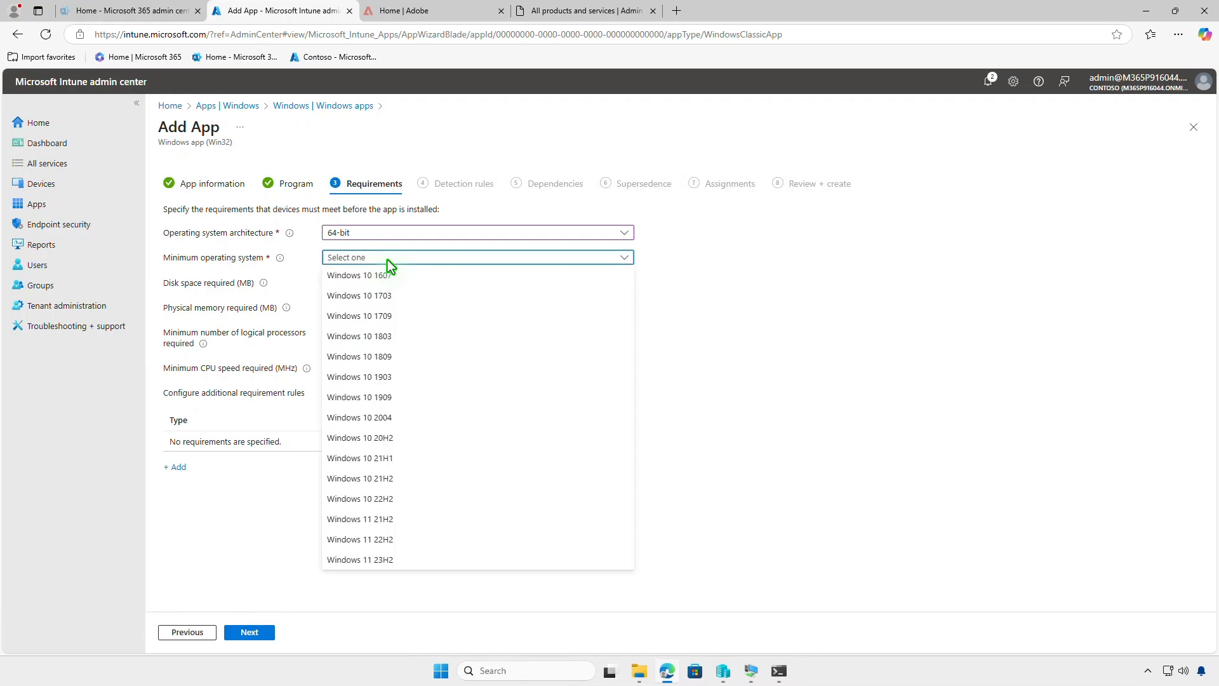
click(433, 276)
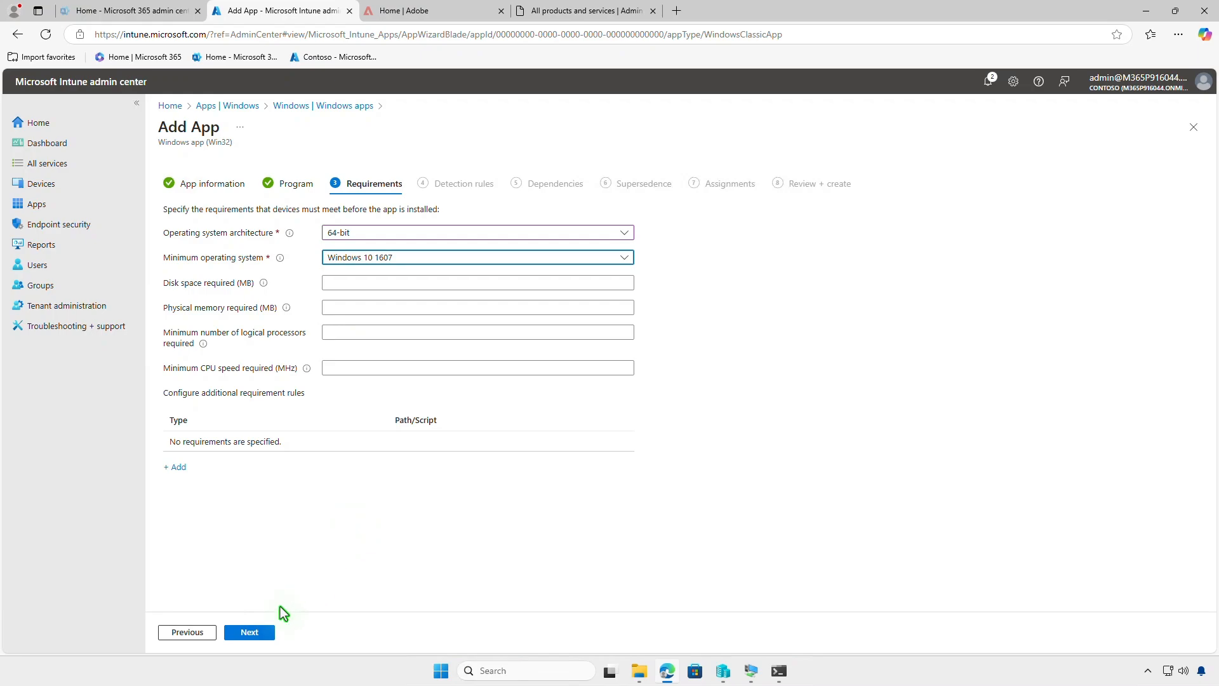
click(267, 634)
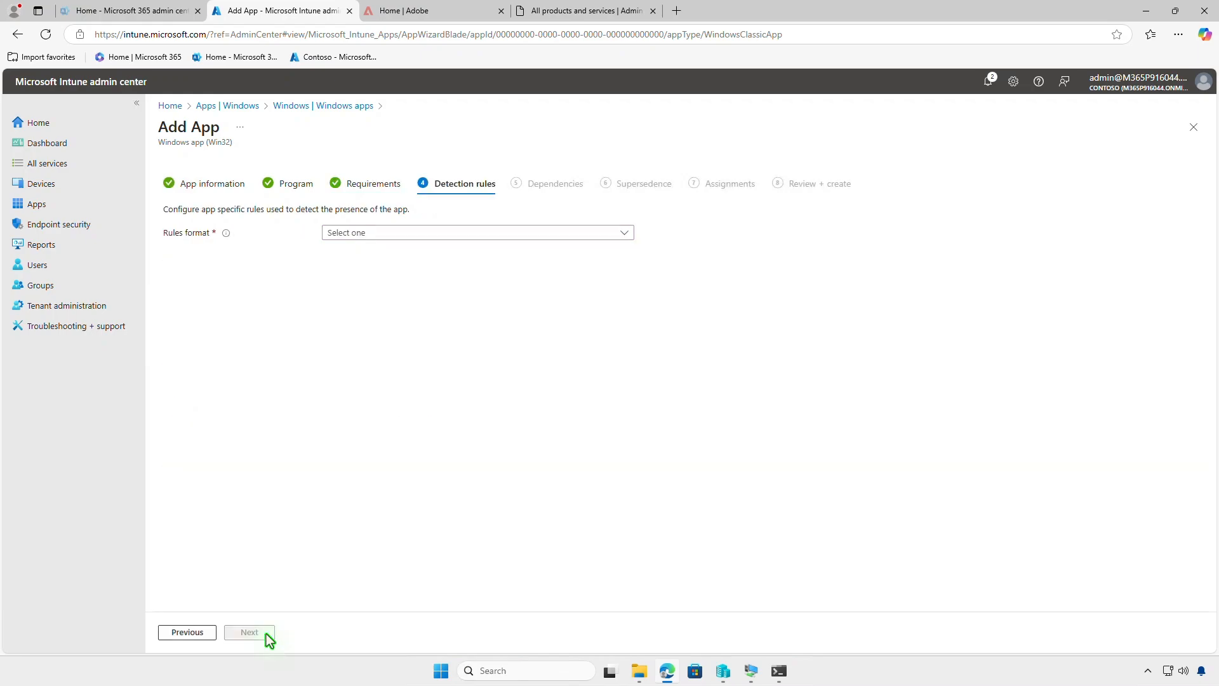
click(562, 232)
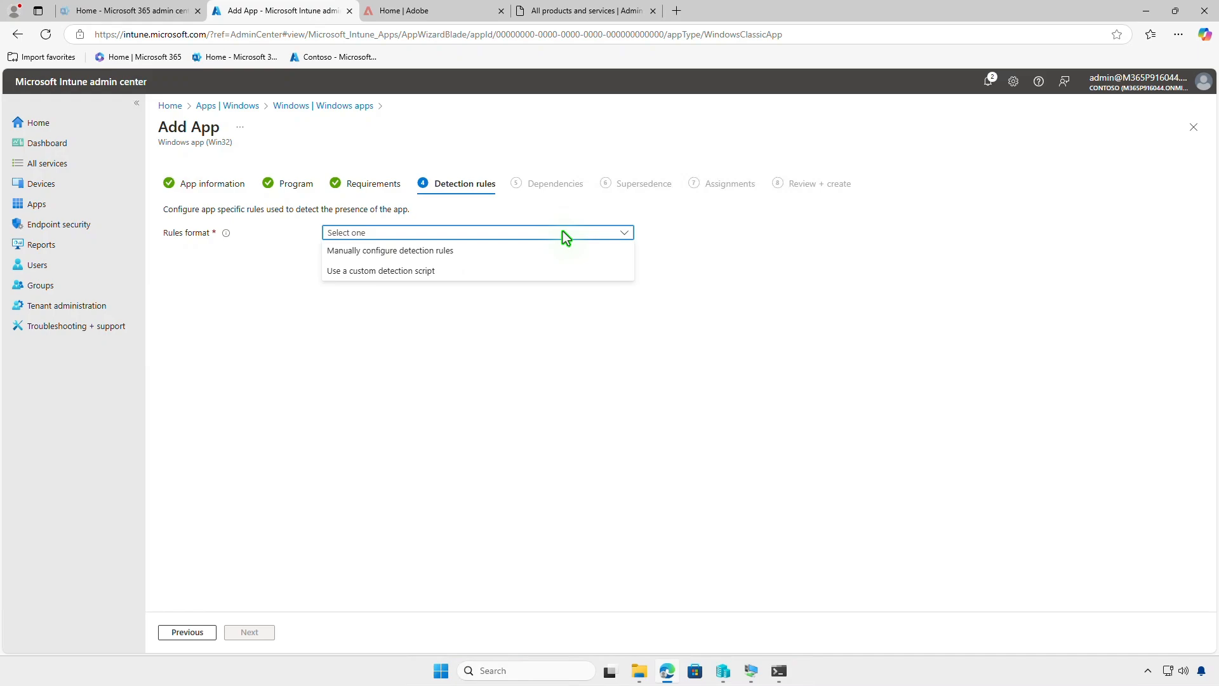
click(541, 259)
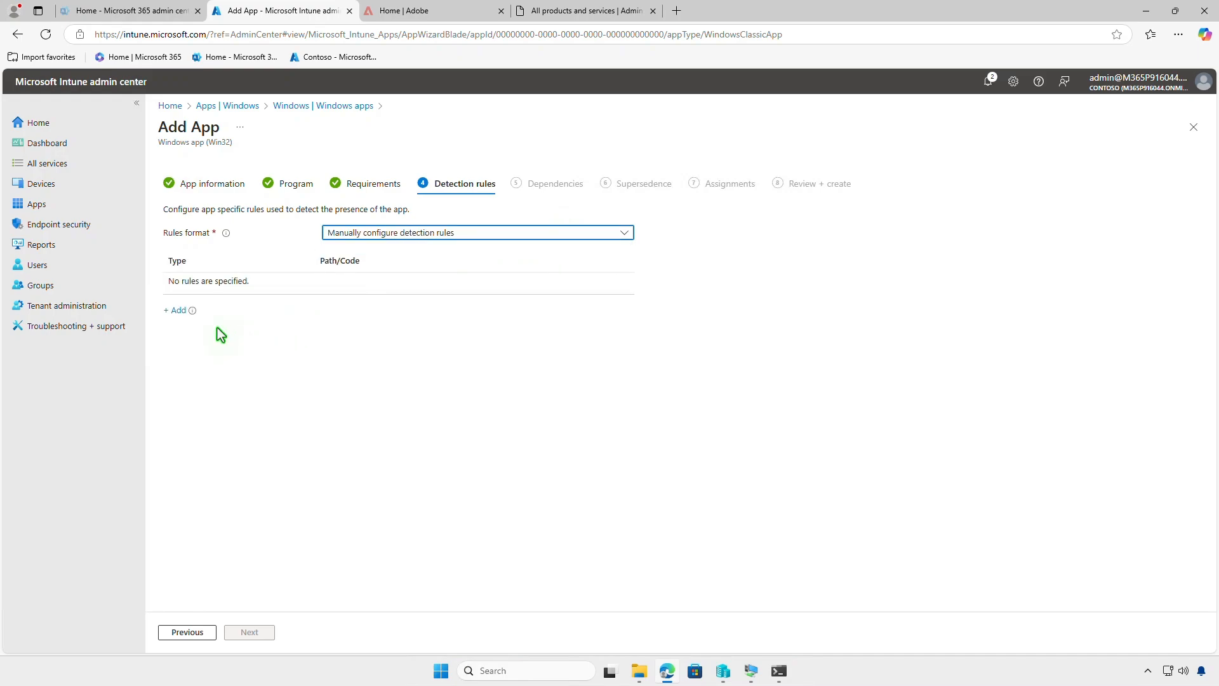
click(180, 314)
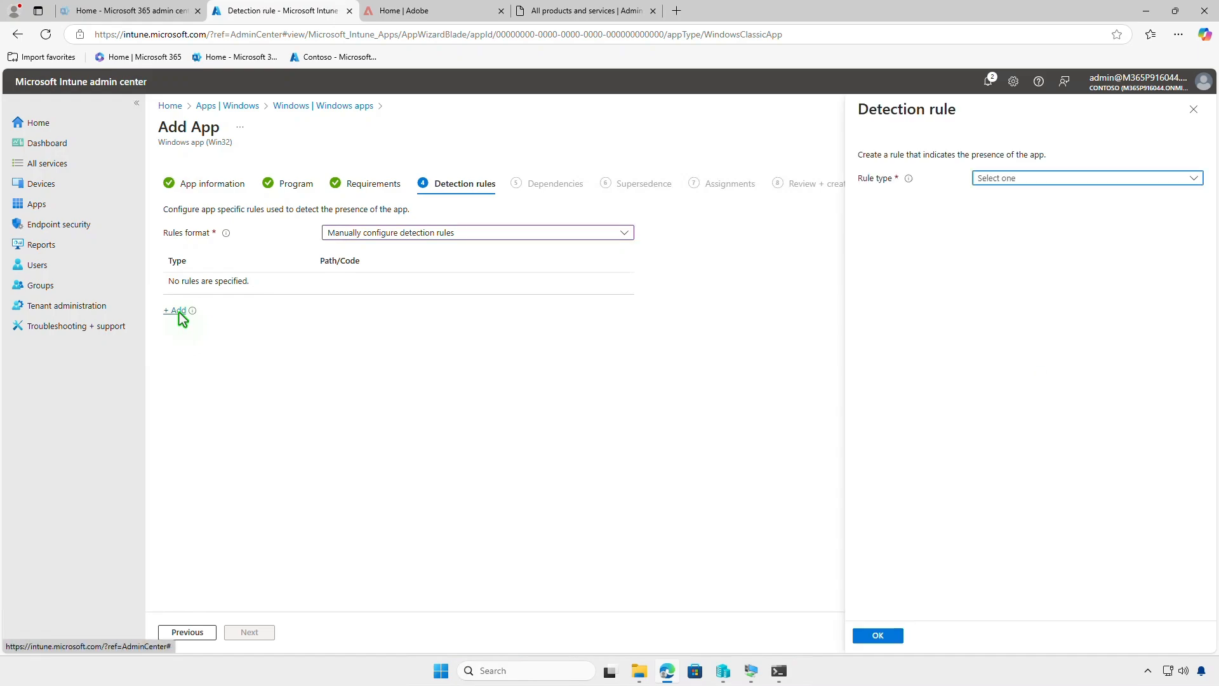
click(1073, 177)
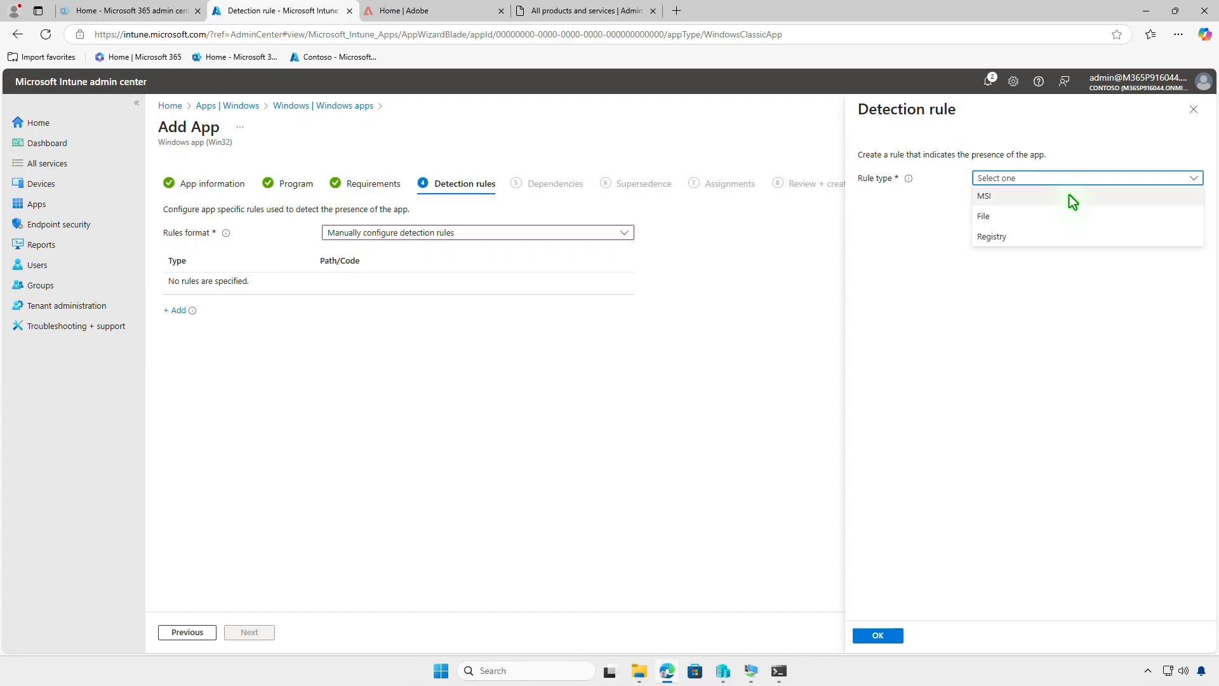
click(1072, 197)
click(1083, 215)
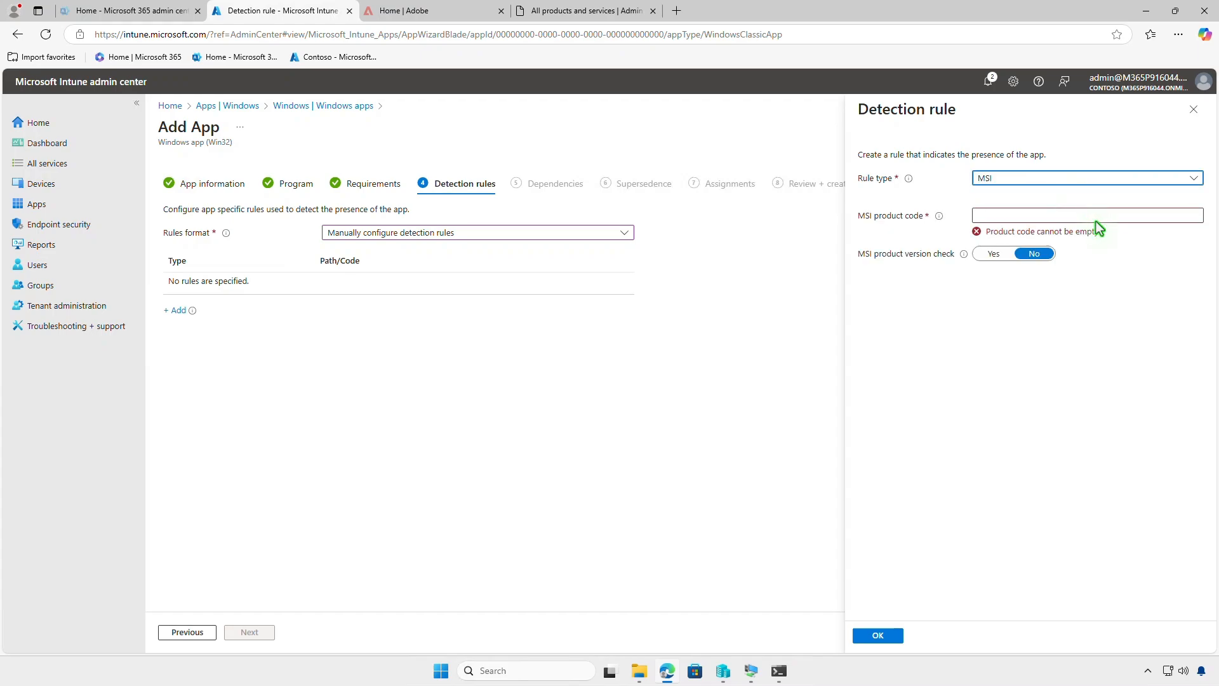
key(ctrl+v)
click(1151, 216)
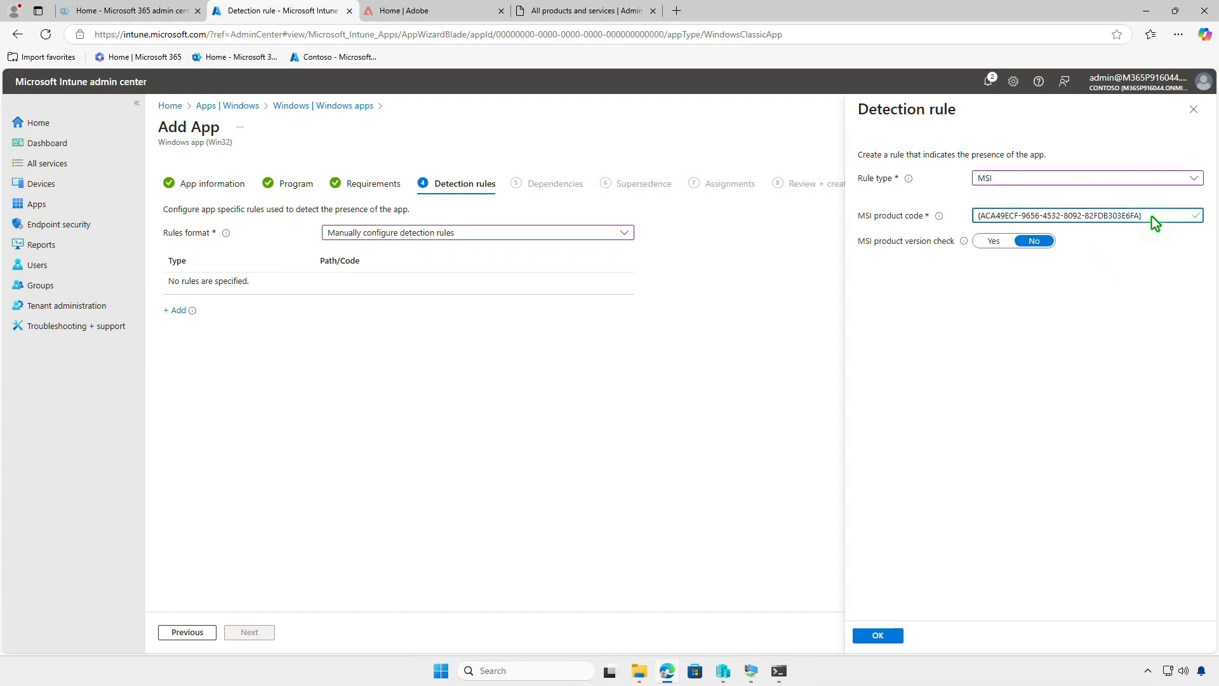
click(895, 640)
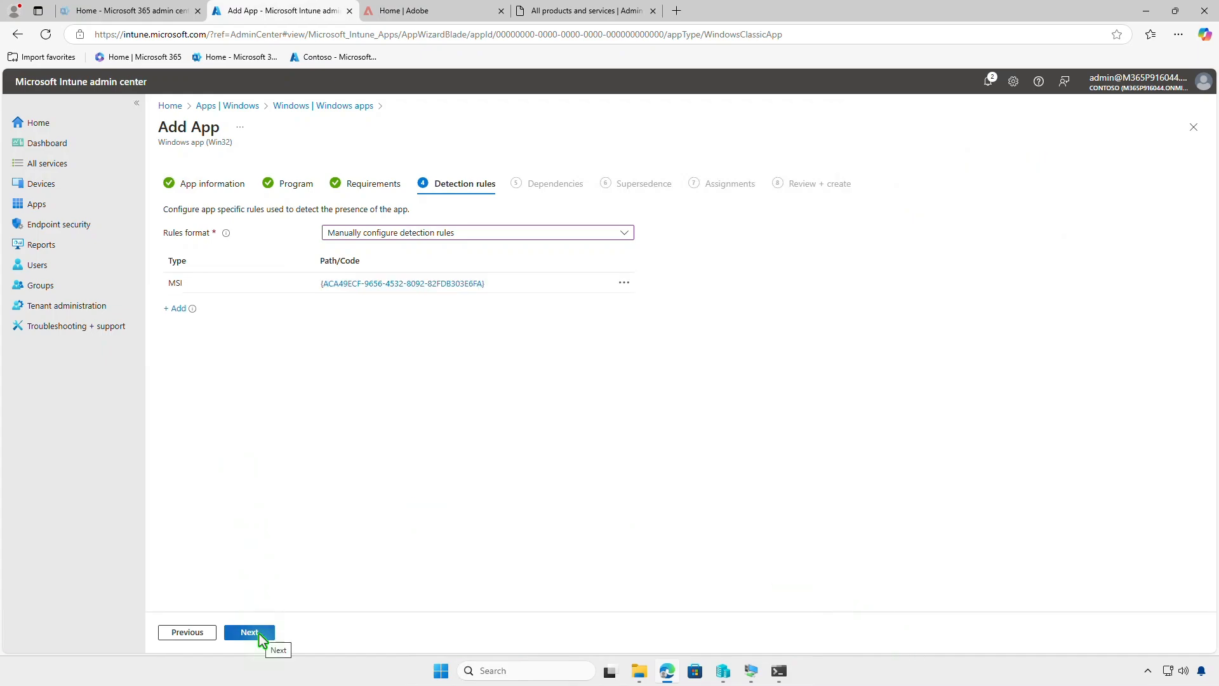
click(248, 632)
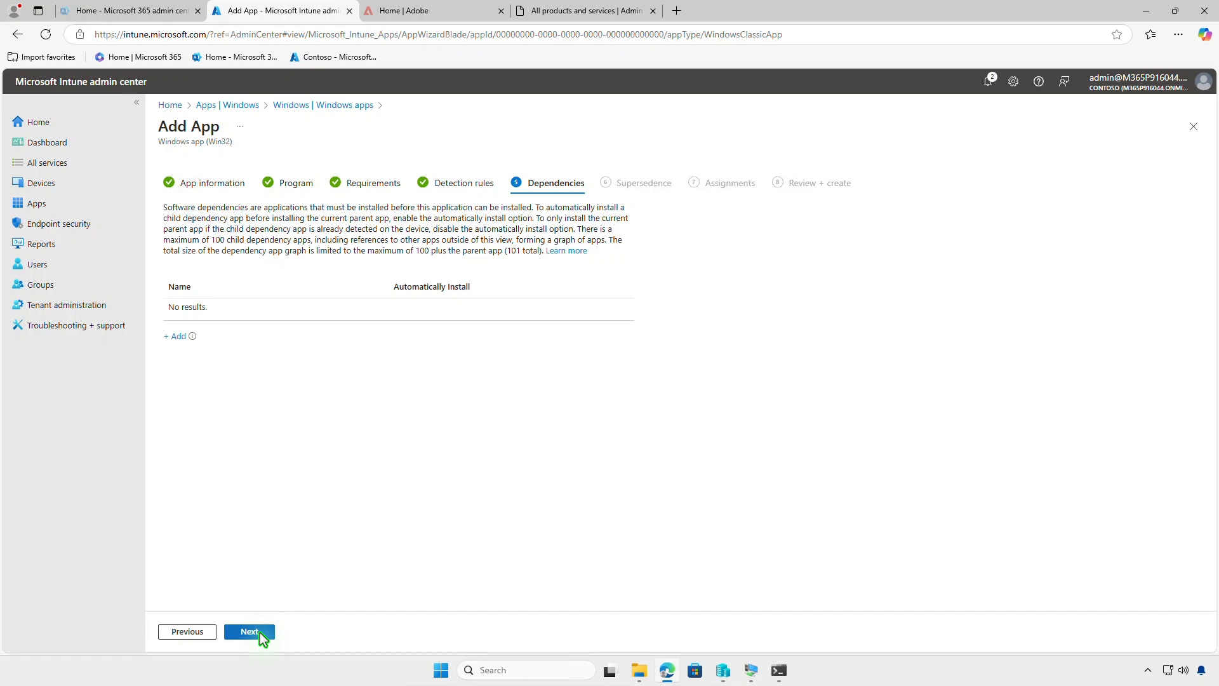
- Skip dependencies and supersedence, assign the app as required to the Test_Devices group and review the assignment settings
click(249, 632)
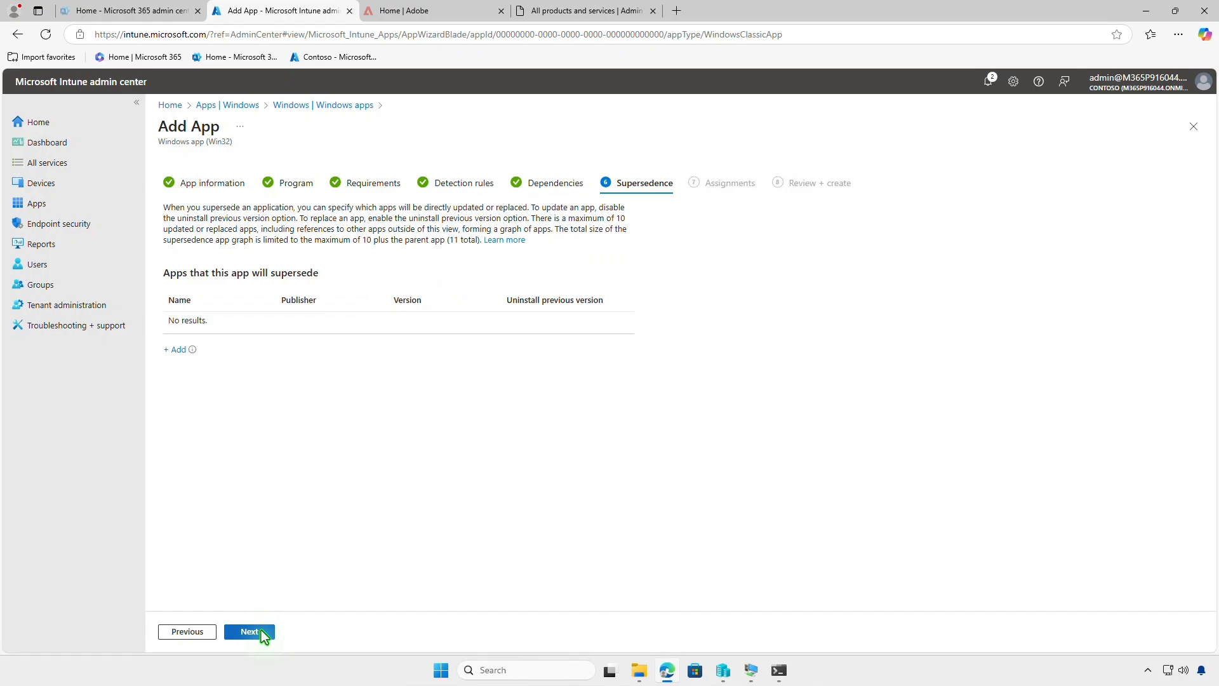
click(261, 632)
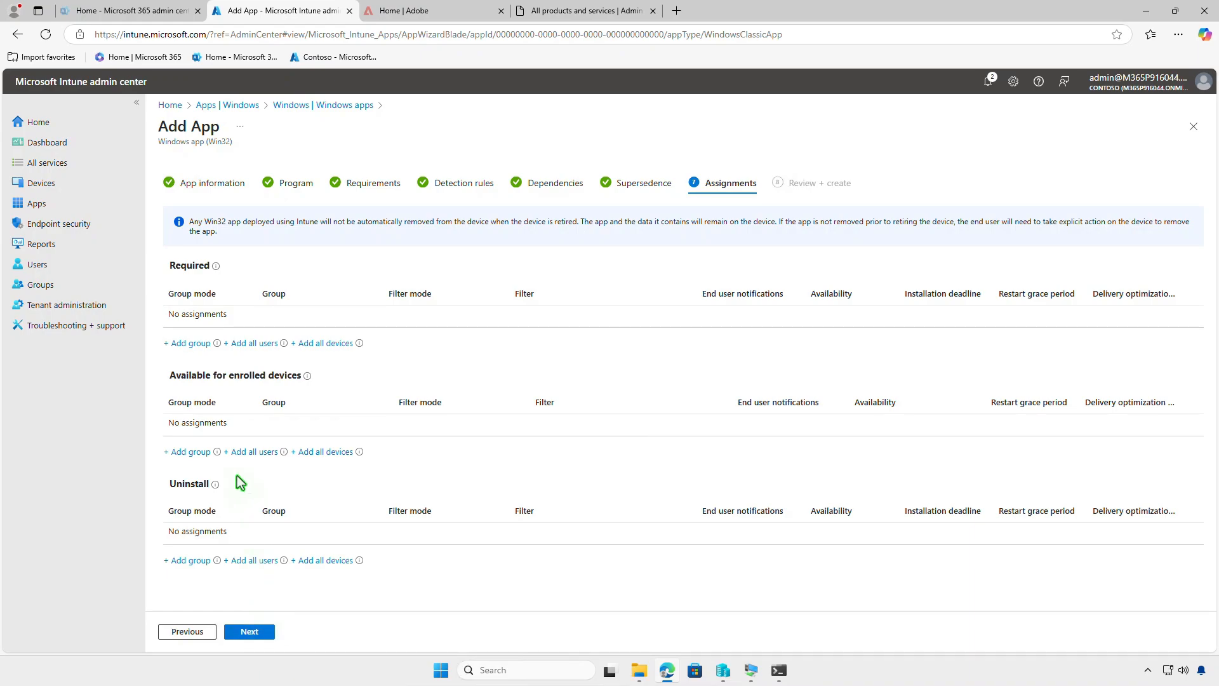
click(190, 344)
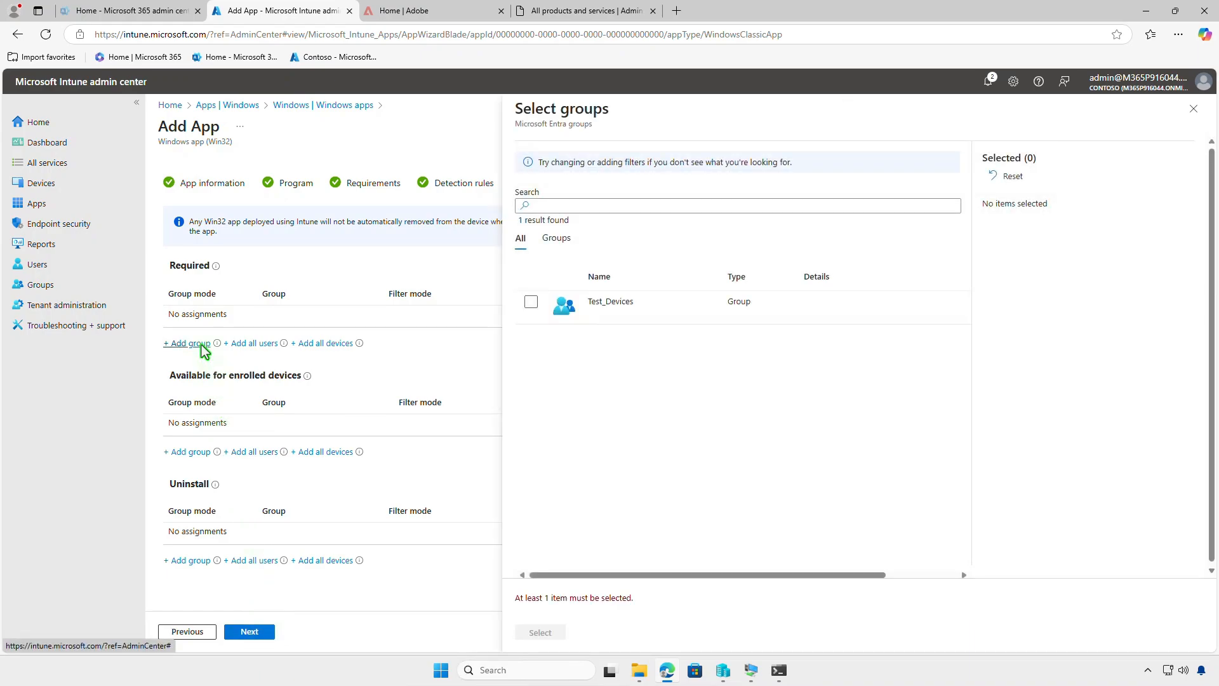
click(531, 301)
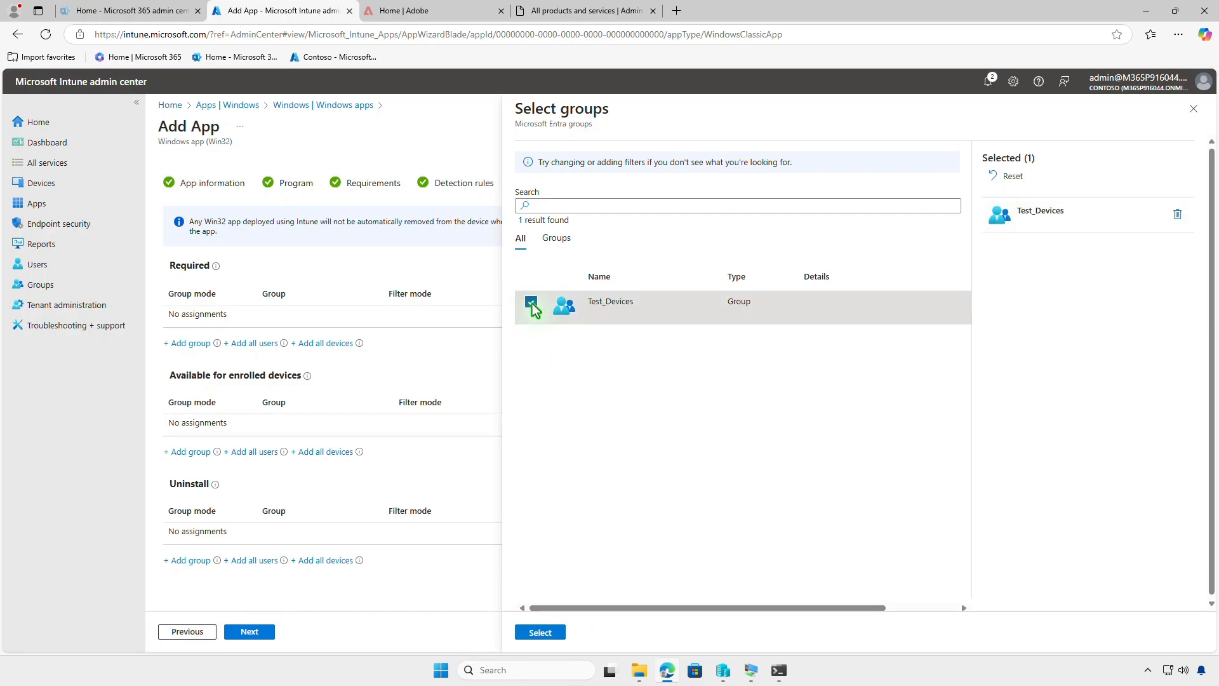
click(550, 632)
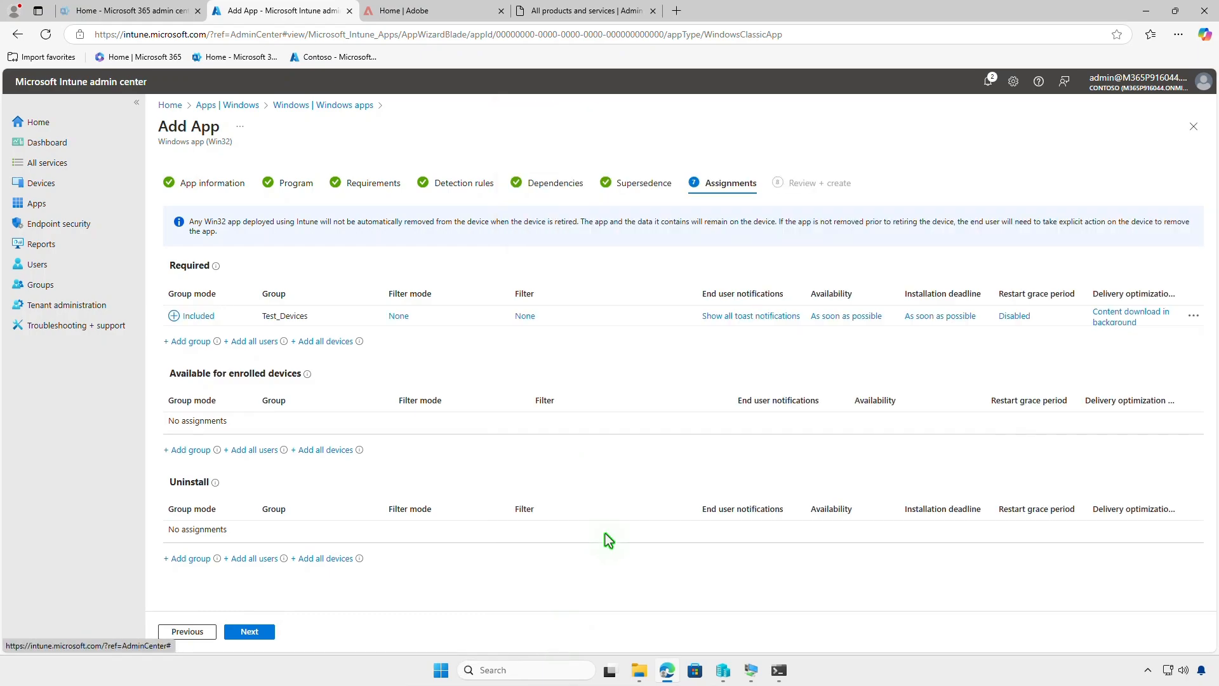
click(738, 316)
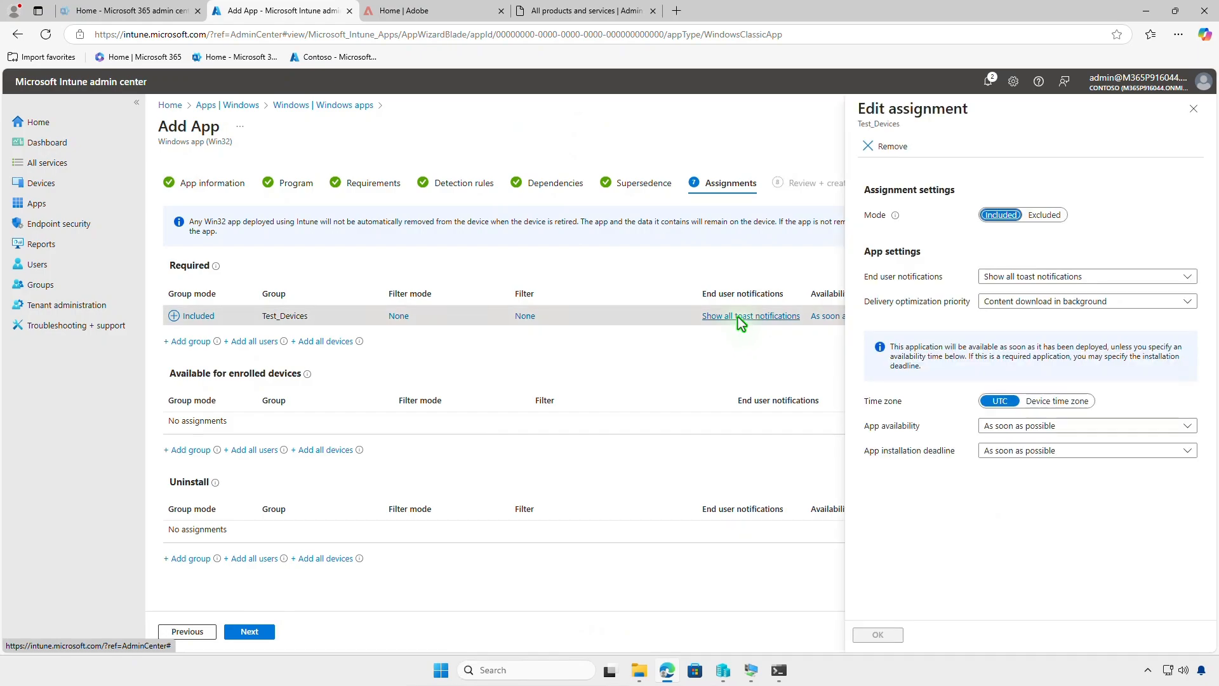
click(1192, 109)
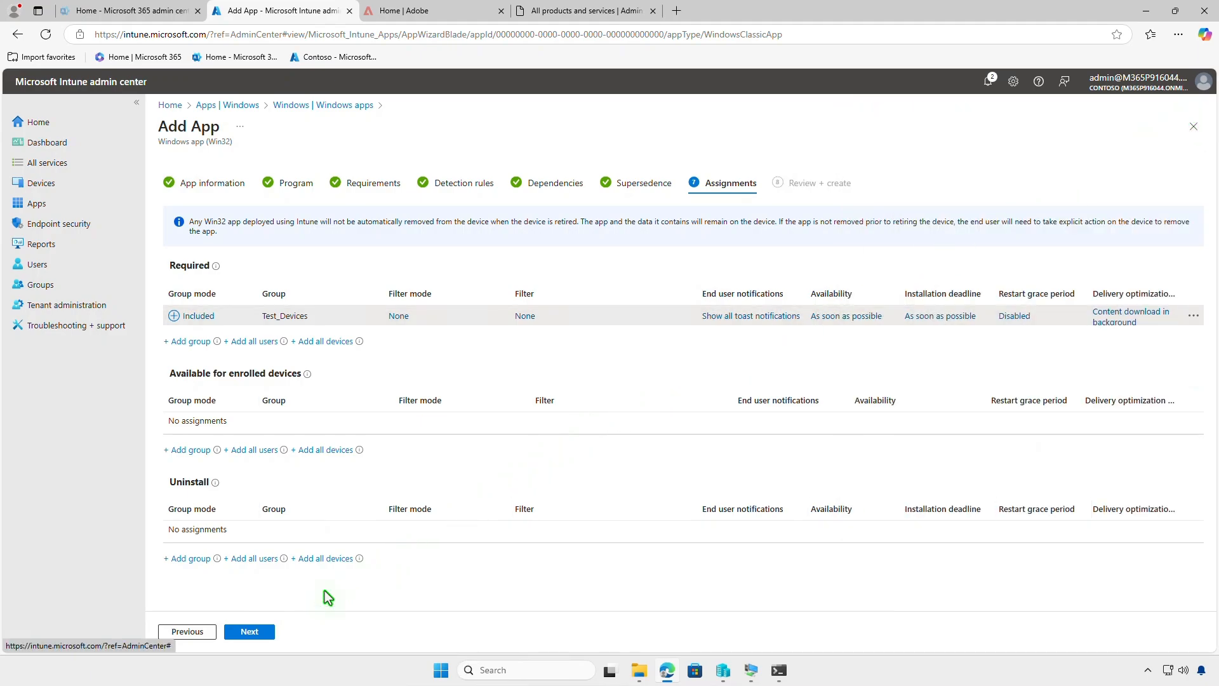
- Create the Substance 3D app and check the notifications for its package upload
click(267, 635)
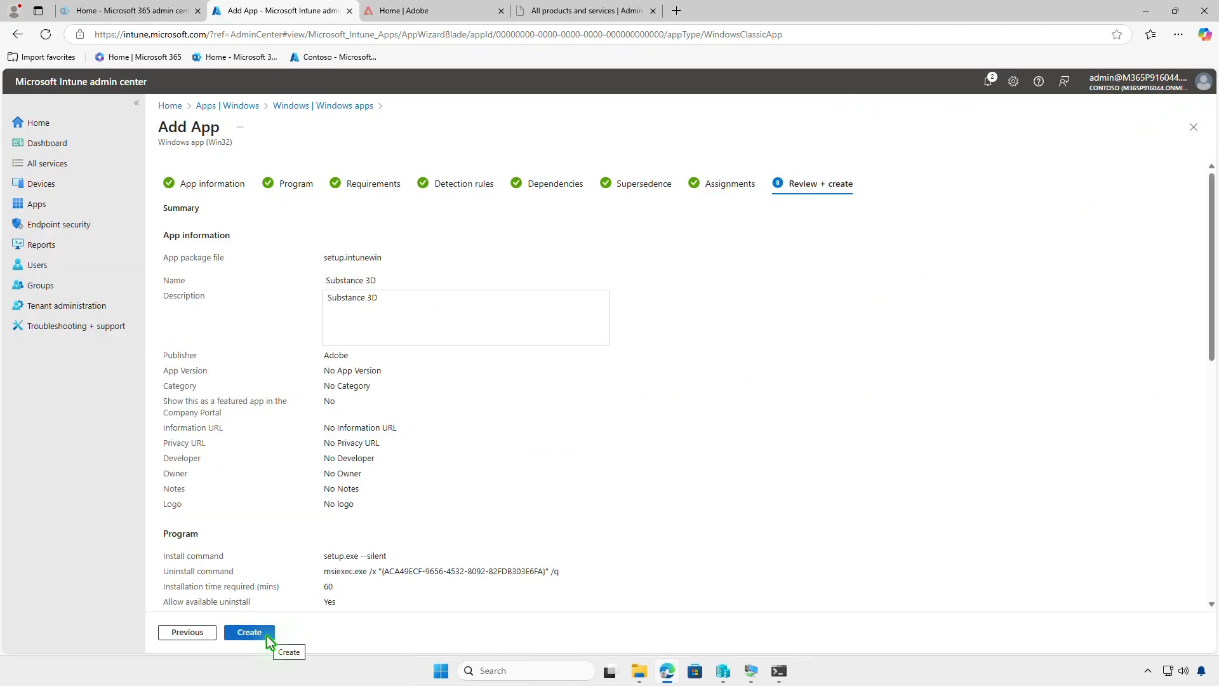
click(267, 635)
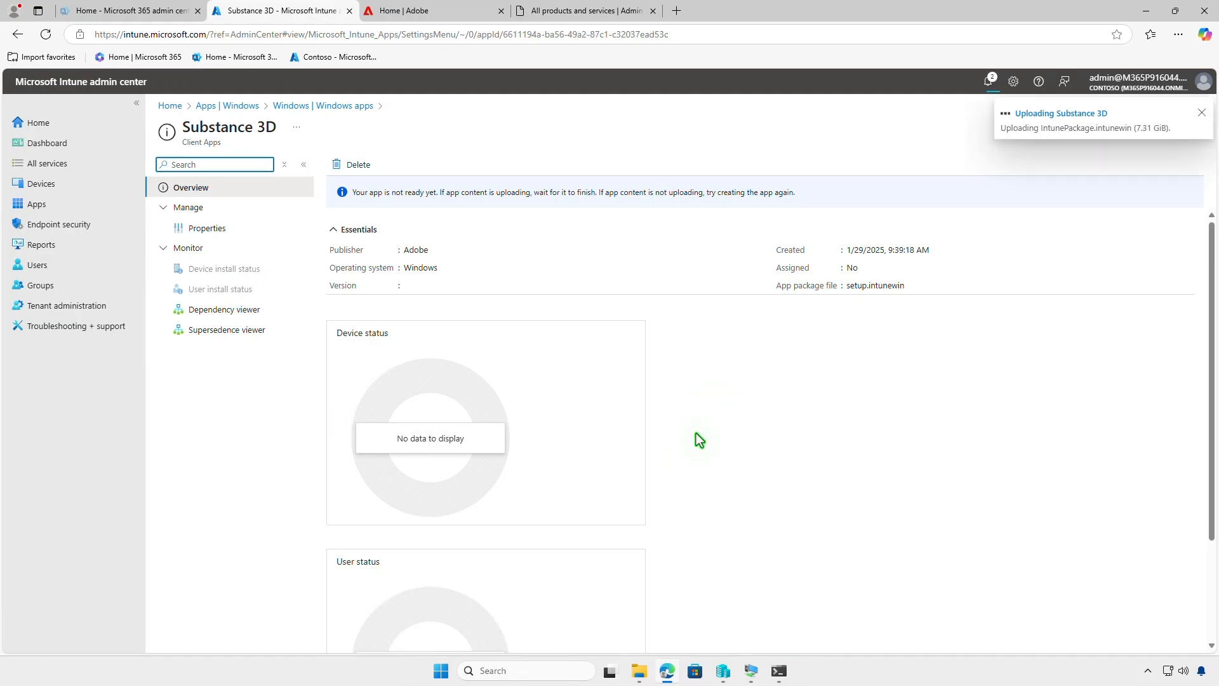
click(988, 81)
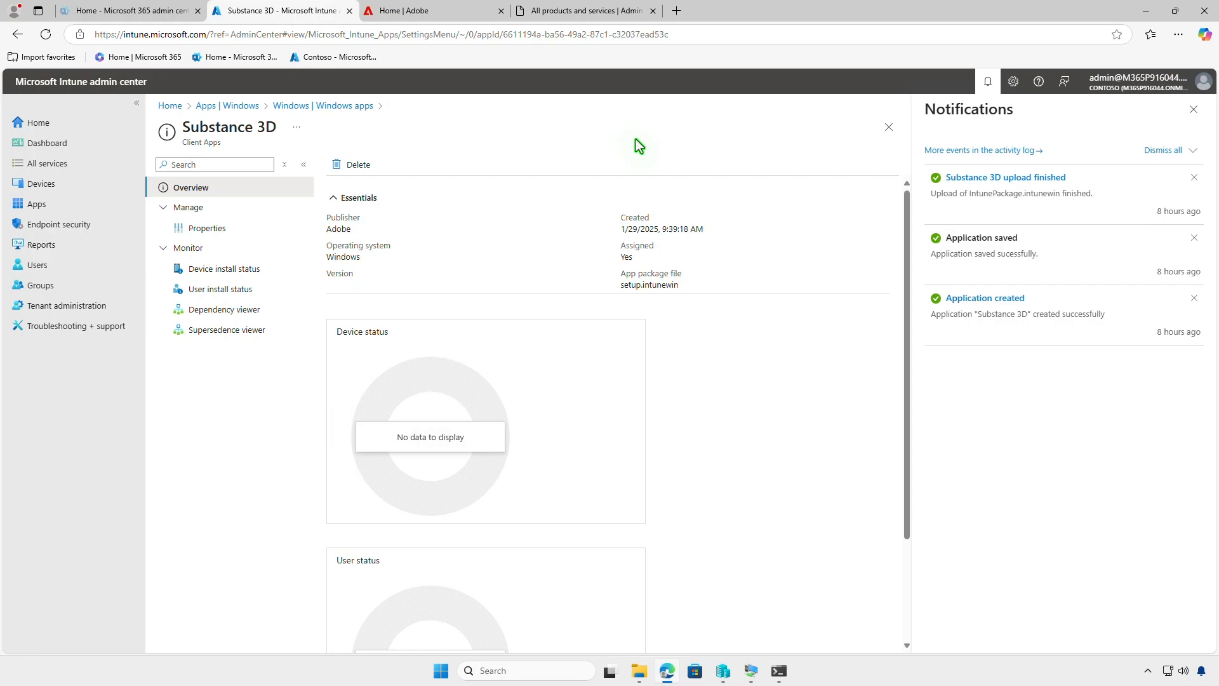
- Switch to the NOR-PC-001 virtual machine and open its Access work or school account settings
click(1146, 11)
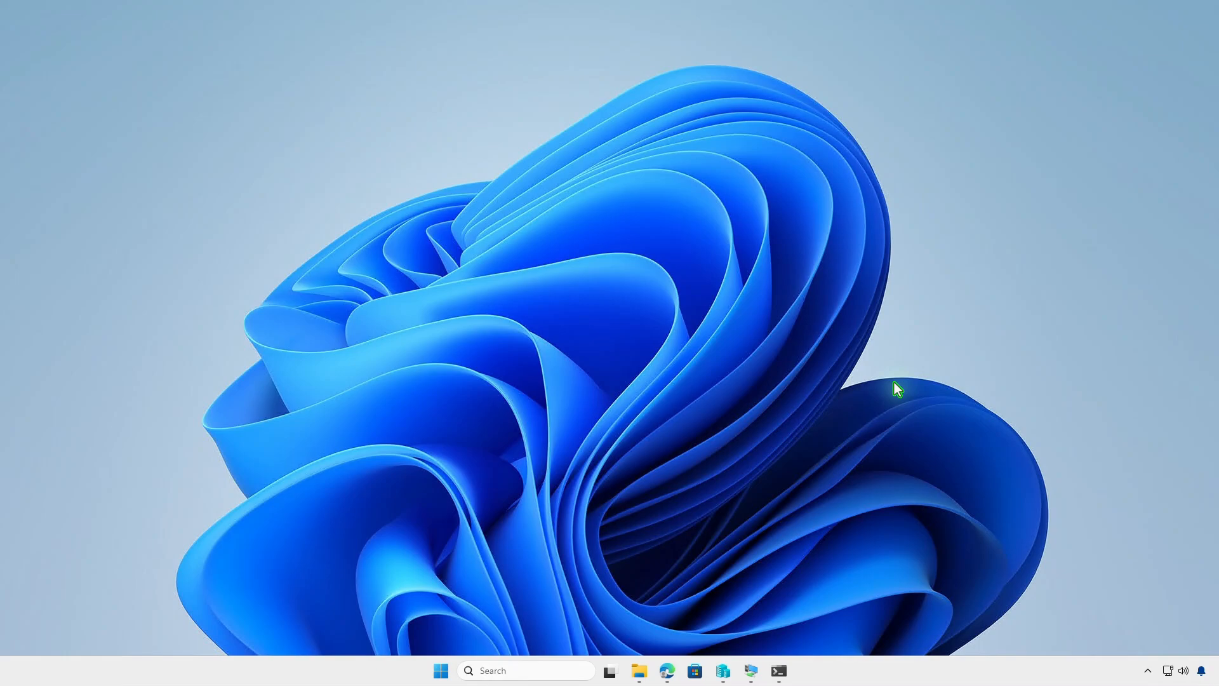
click(751, 674)
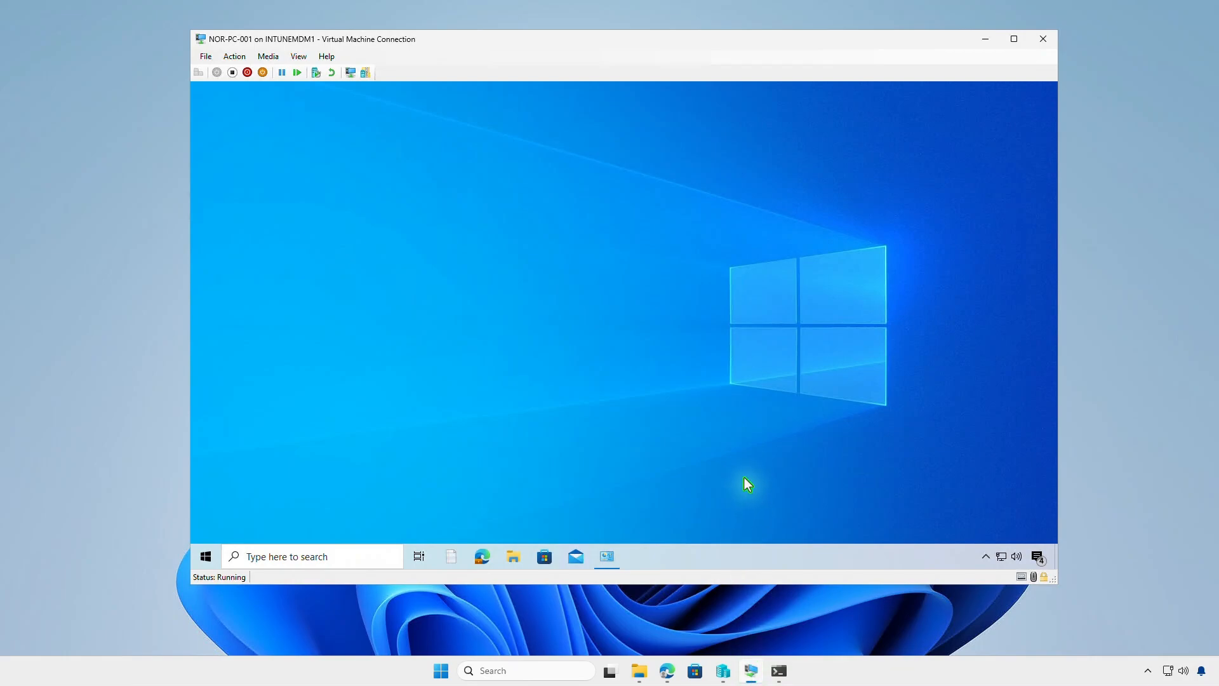
right_click(207, 560)
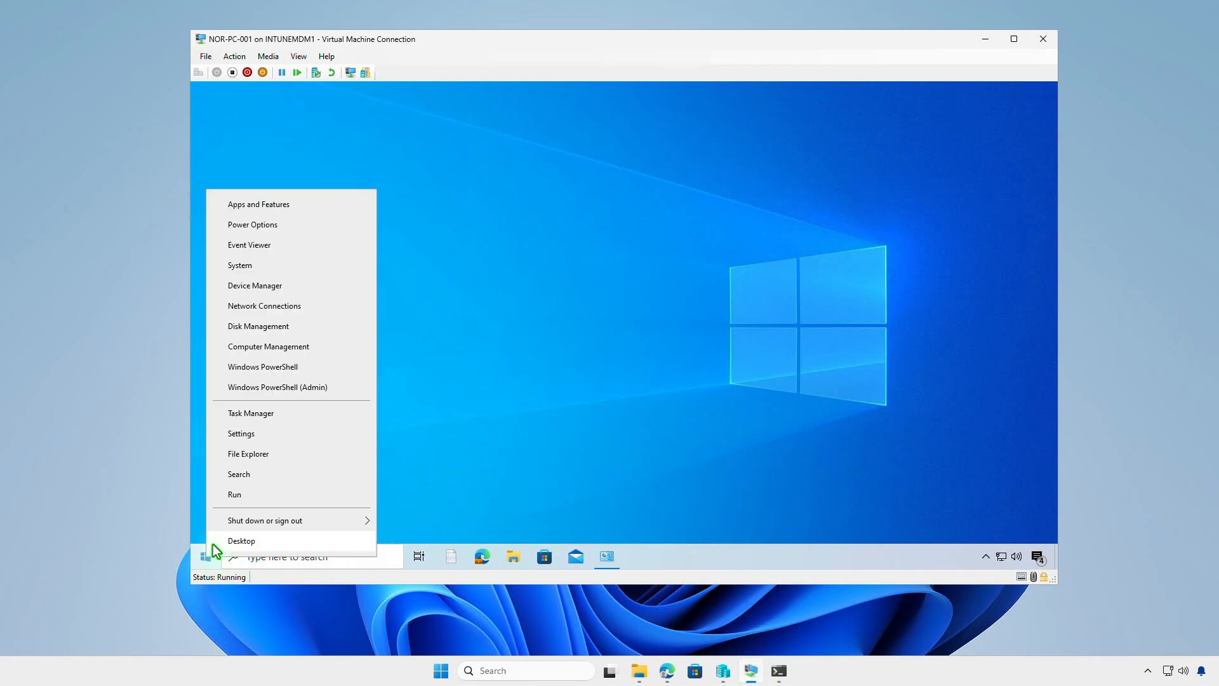
click(281, 434)
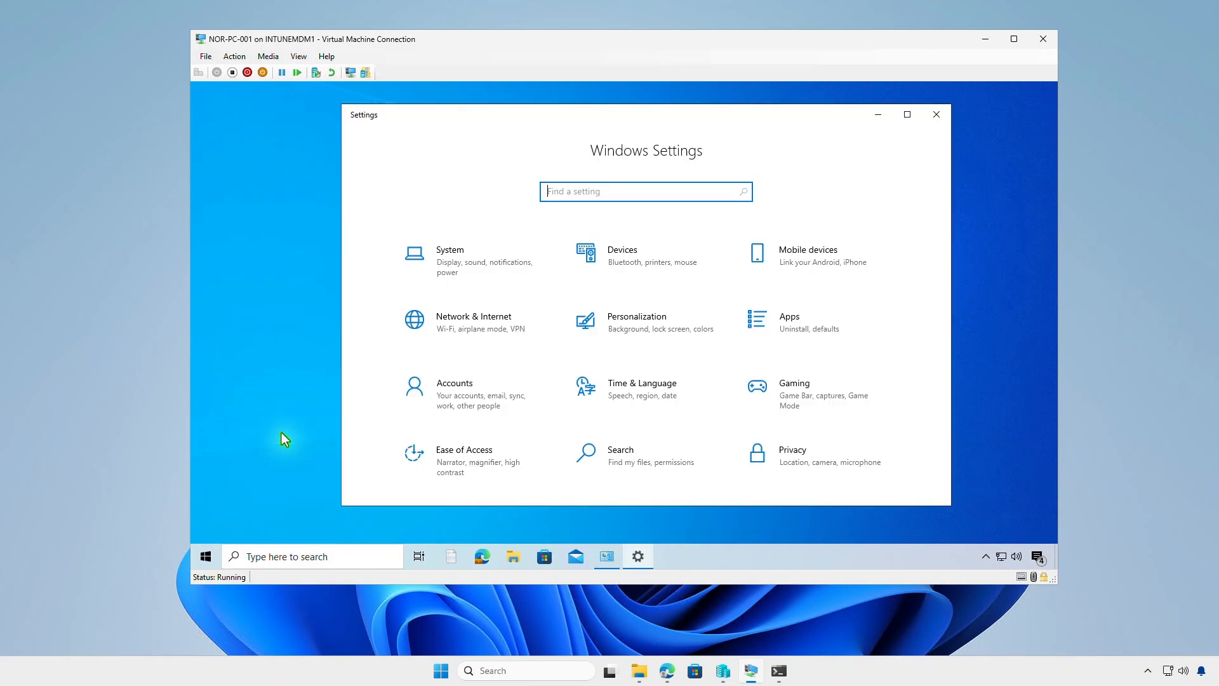
click(497, 412)
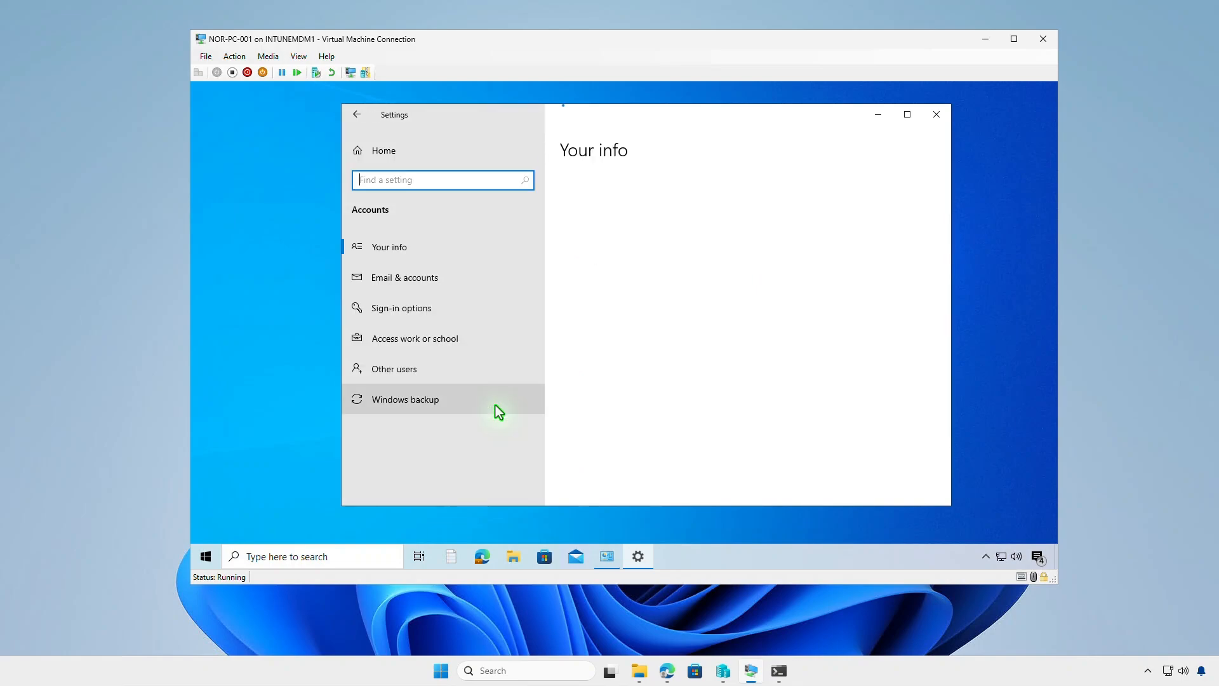
click(504, 340)
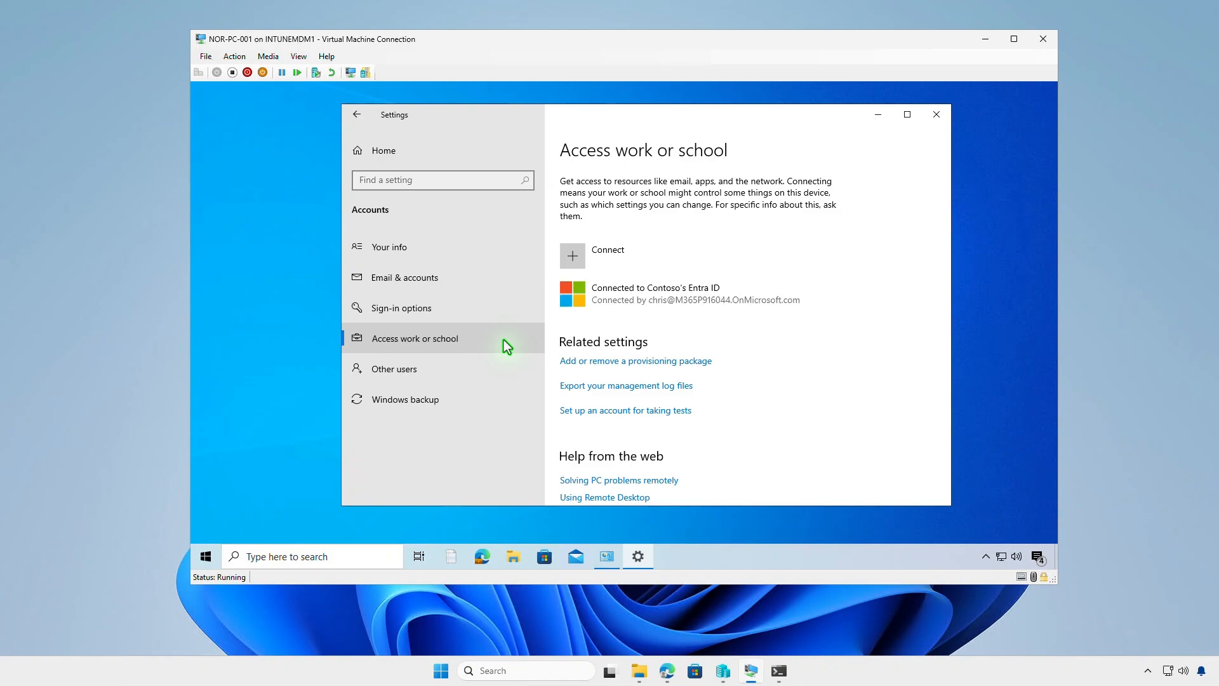
- Sync the client device from the info page of its Contoso Entra ID connection and minimize the settings window
click(695, 292)
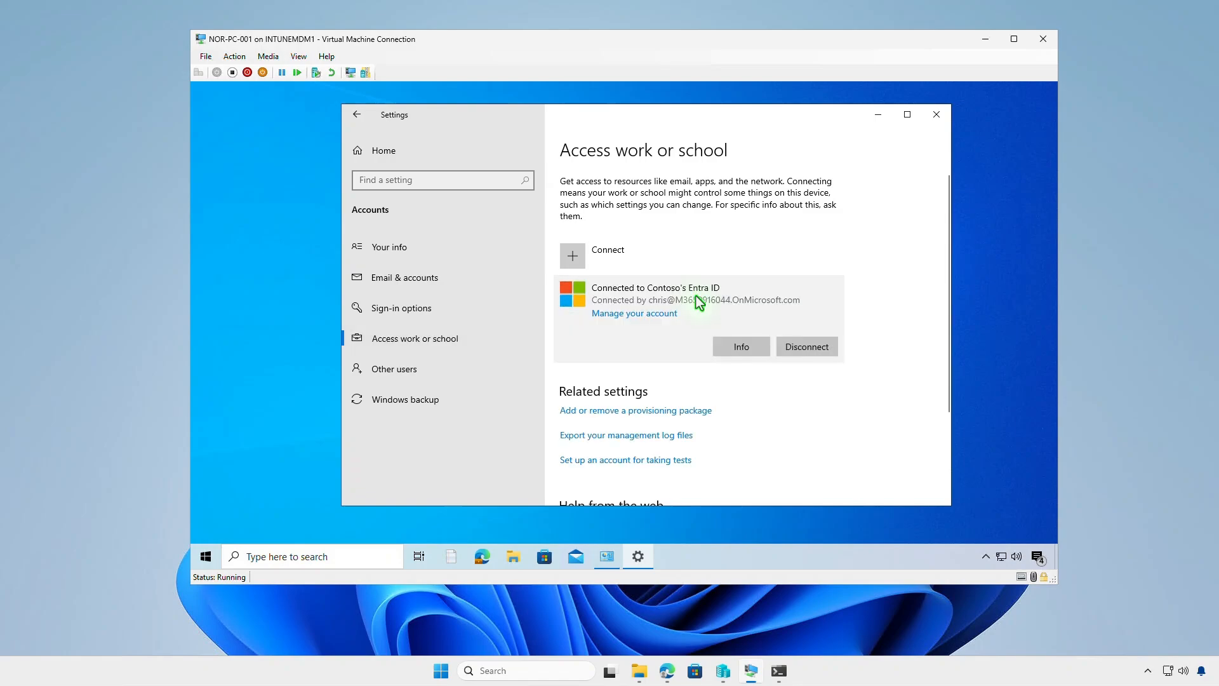
click(741, 347)
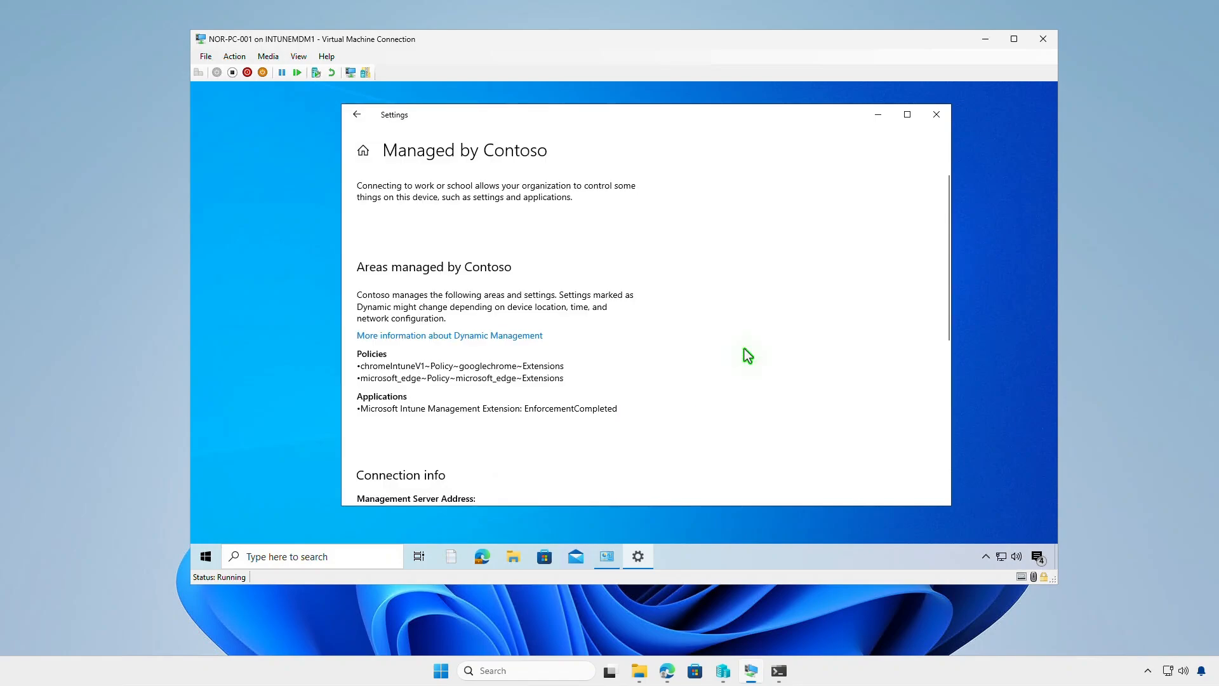
scroll(744, 348, down, 5)
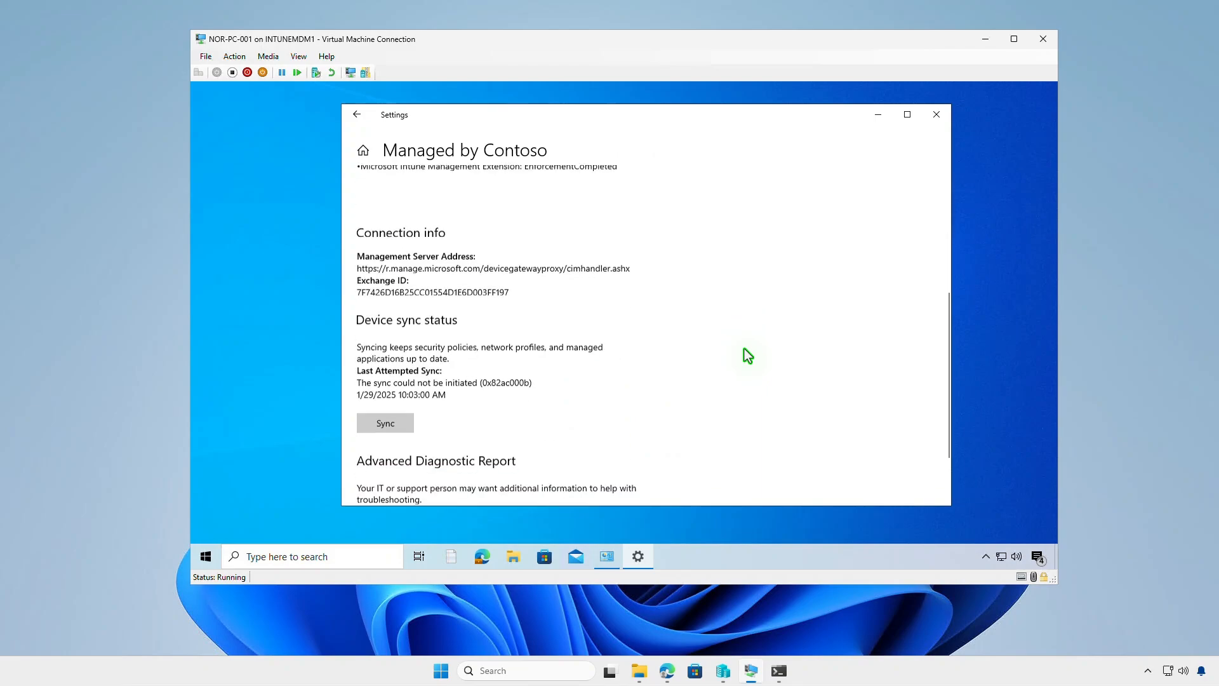
click(407, 349)
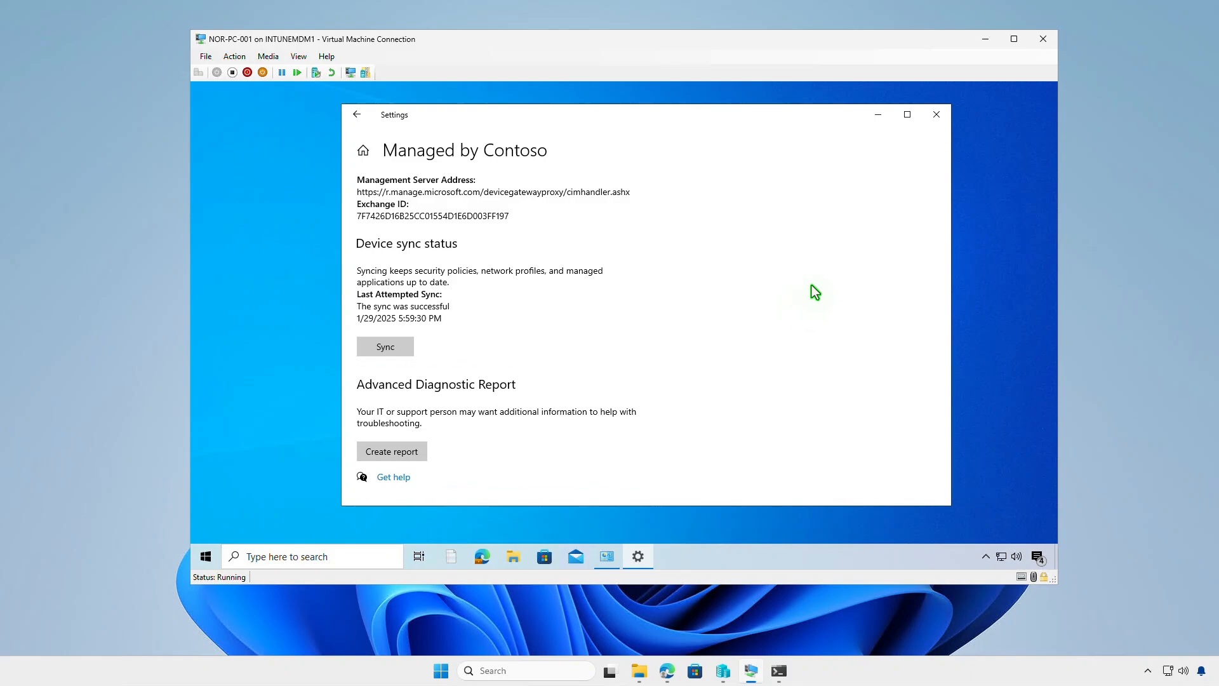
click(878, 117)
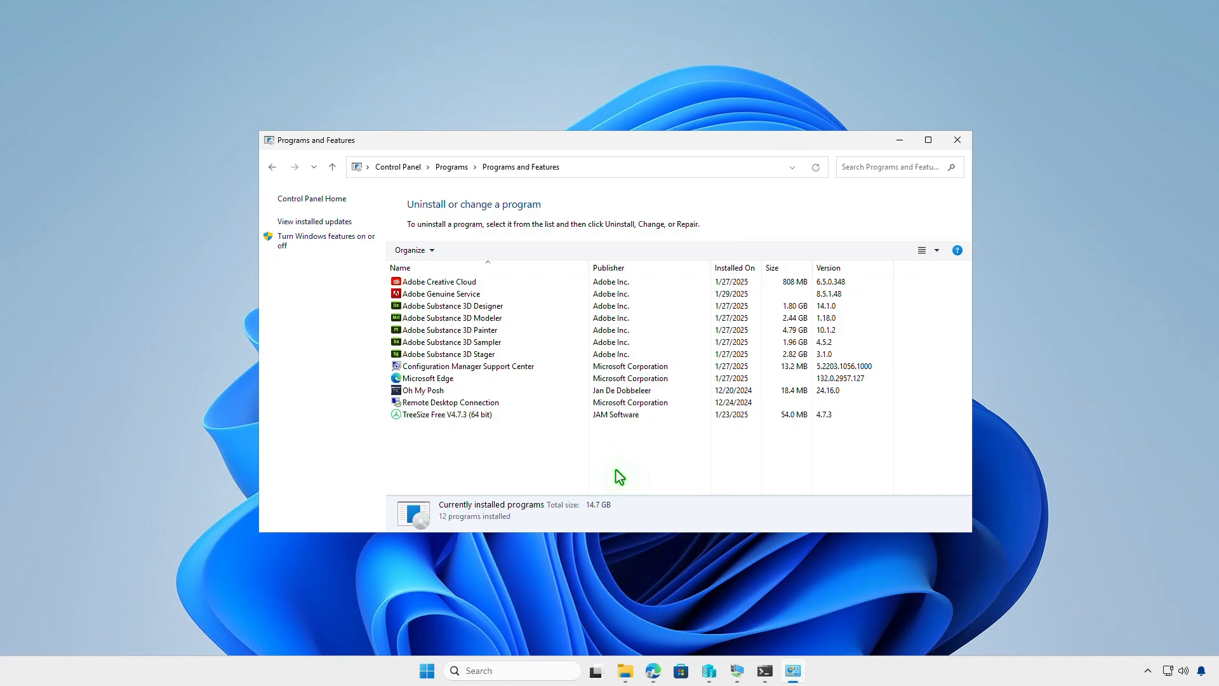
- Run Get-WmiObject -Class Win32_Product | Format-Table in an elevated terminal on the host and select the Substance 3D Collection's identifying number
click(900, 144)
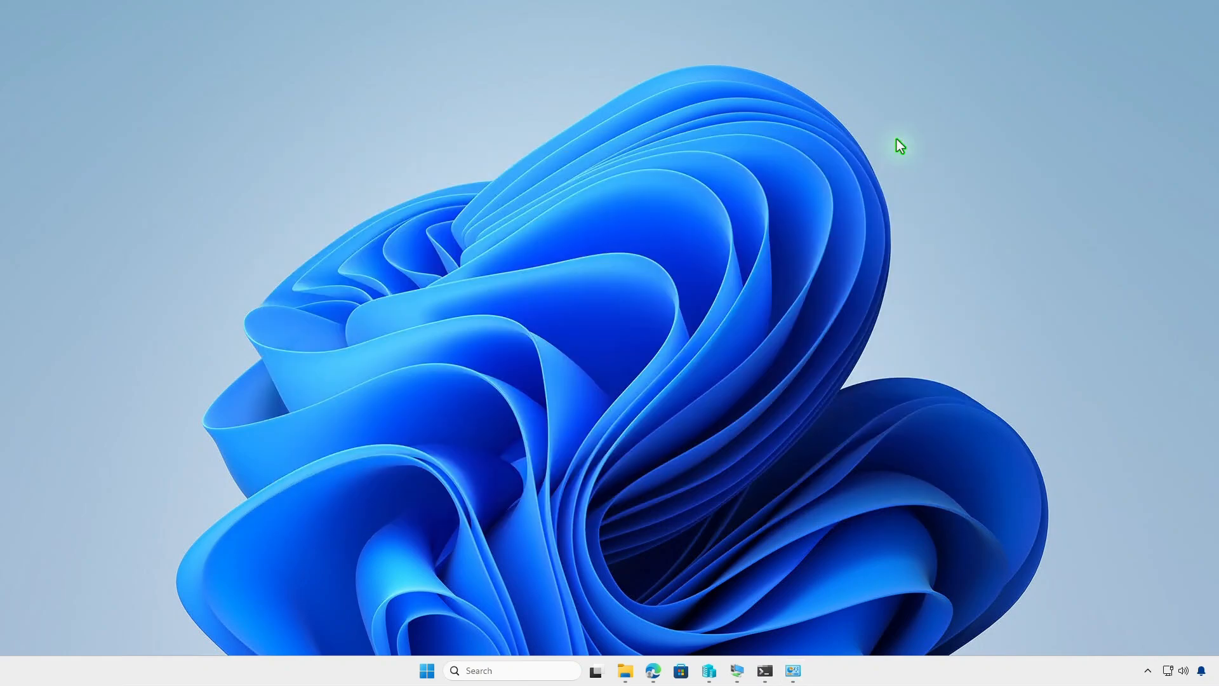
right_click(427, 670)
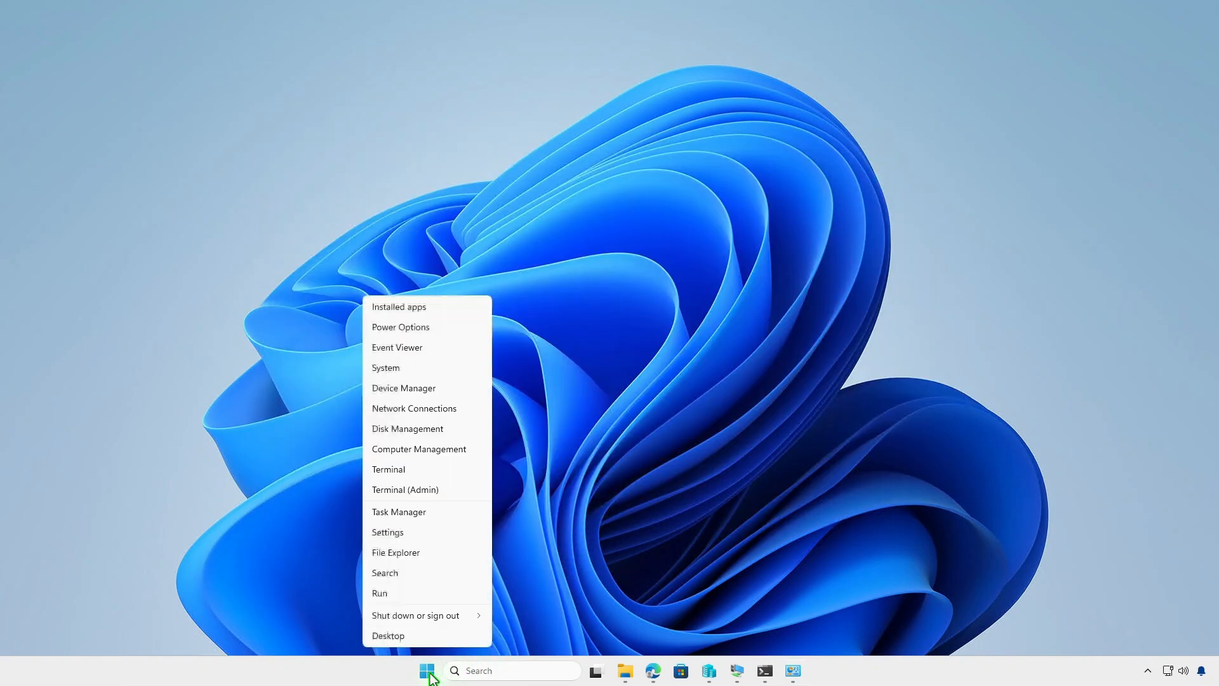
click(452, 490)
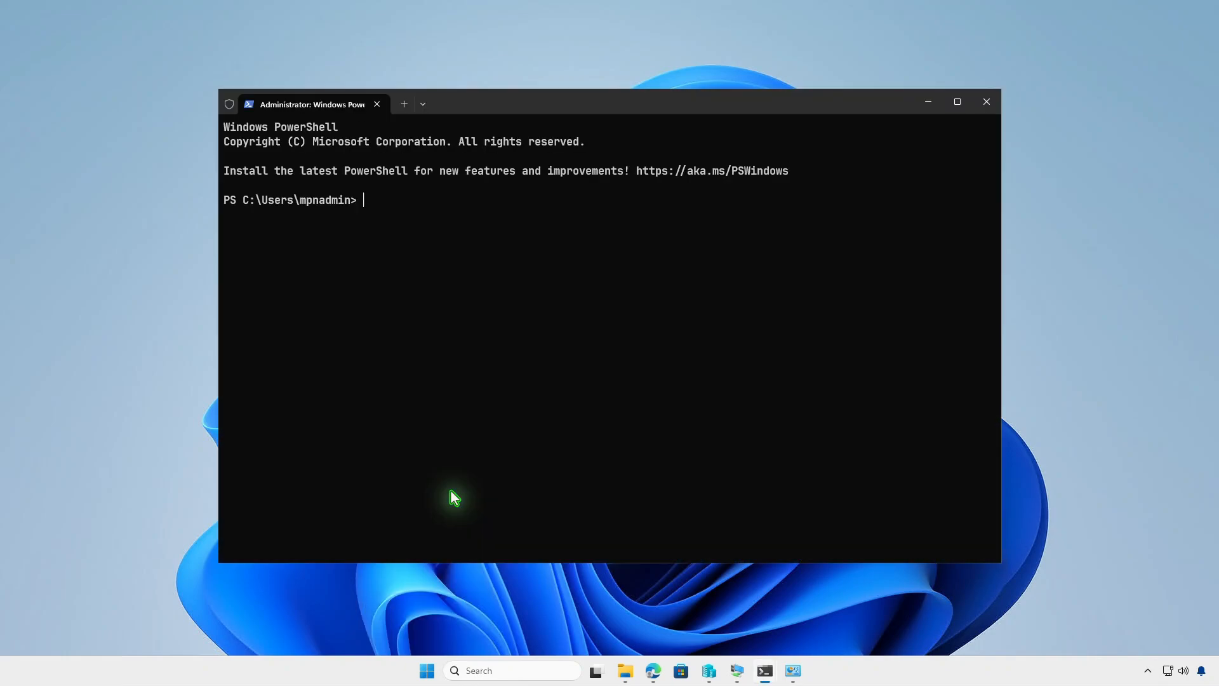
text(Get-WmiObject -Class Win32_Product | Format-Table)
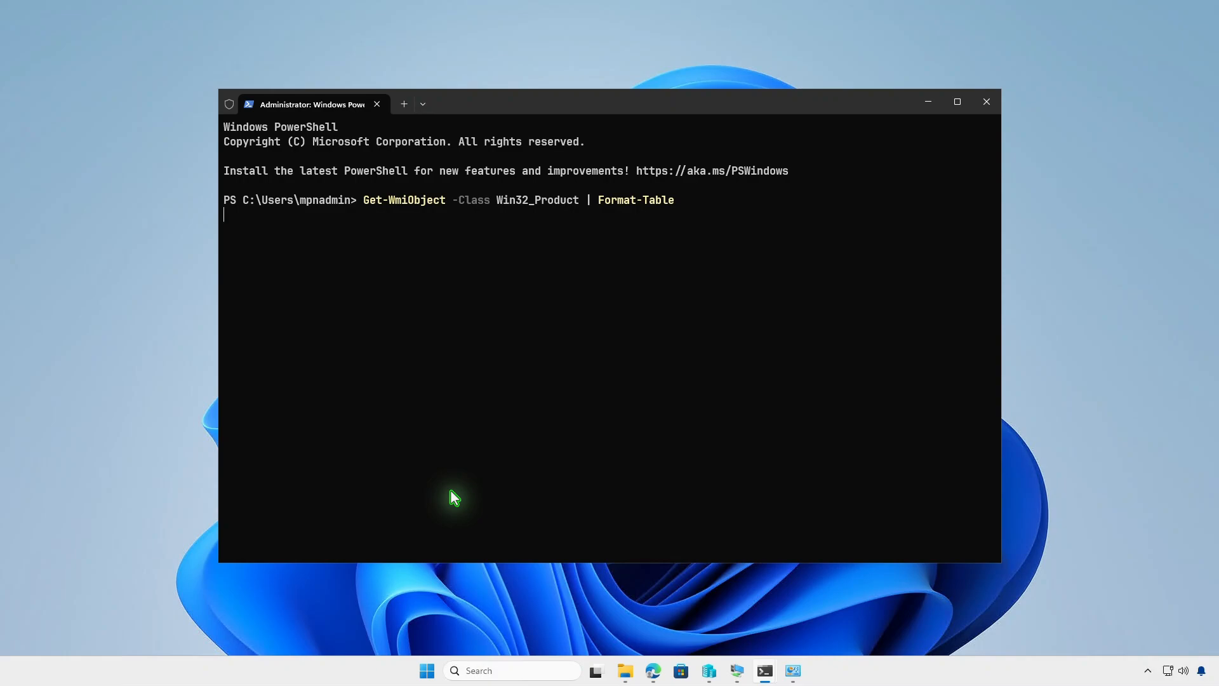
key(Return)
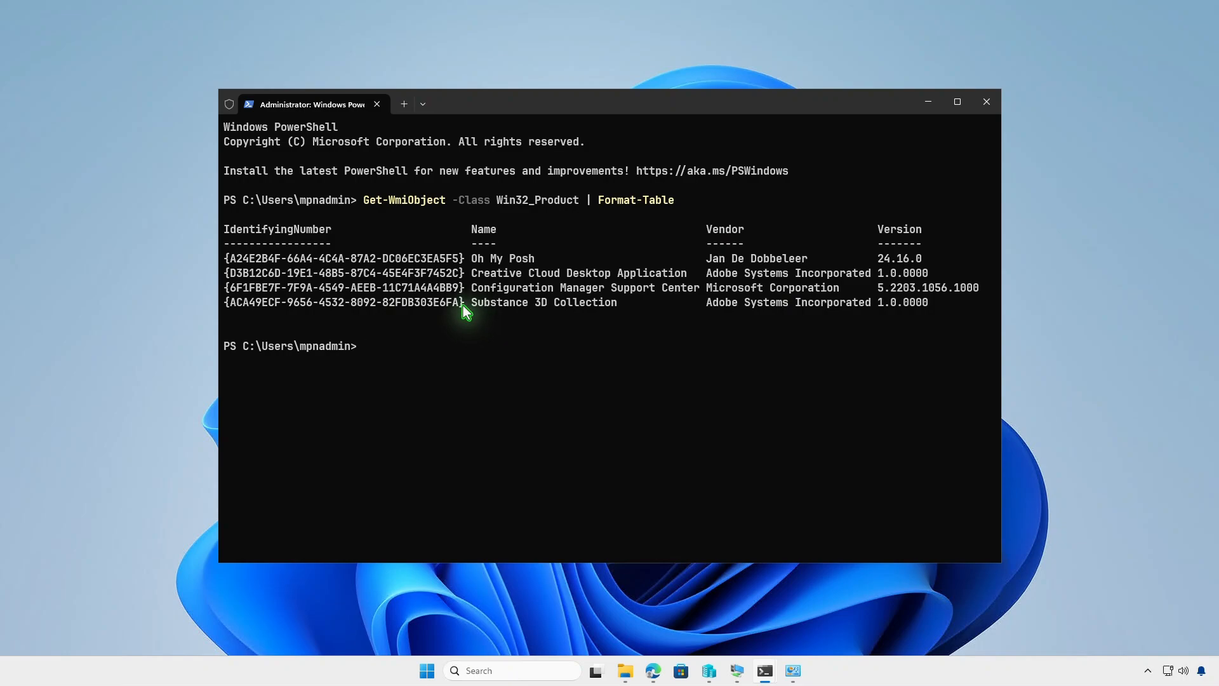
drag(463, 306, 223, 303)
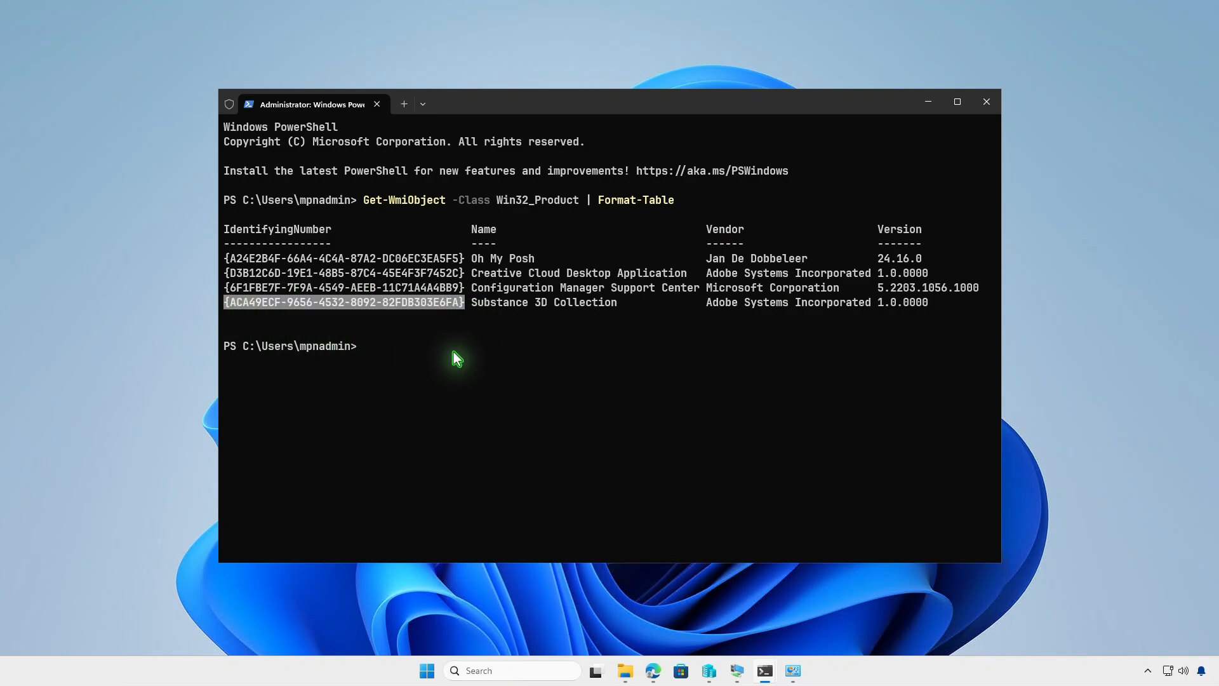